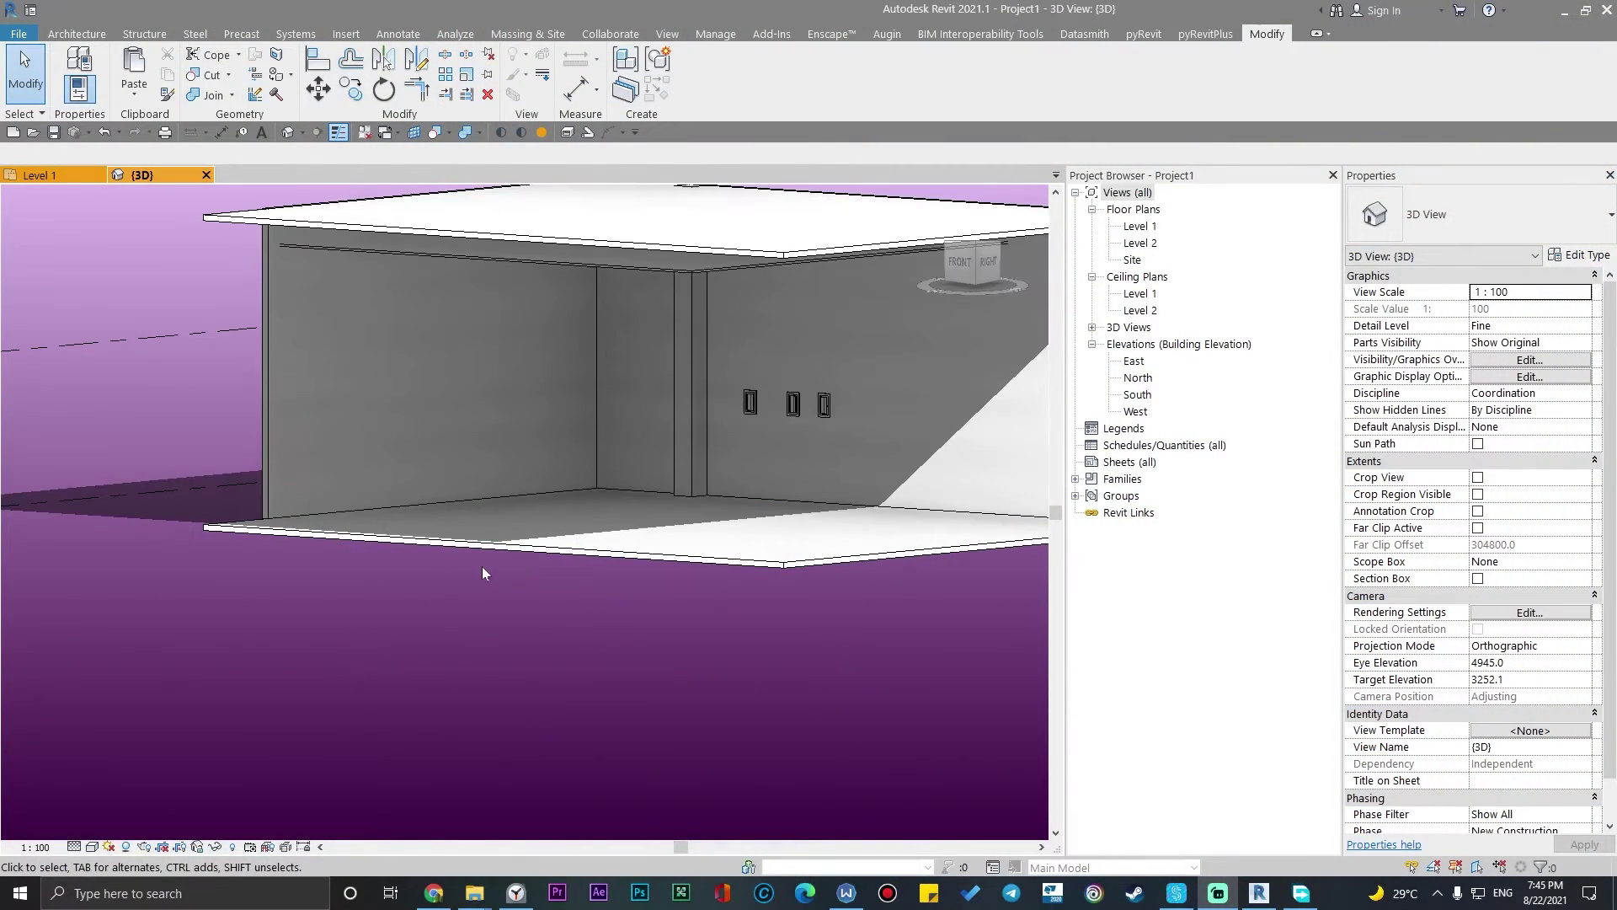
scroll(726, 591, "down", 2)
scroll(668, 679, "down", 1)
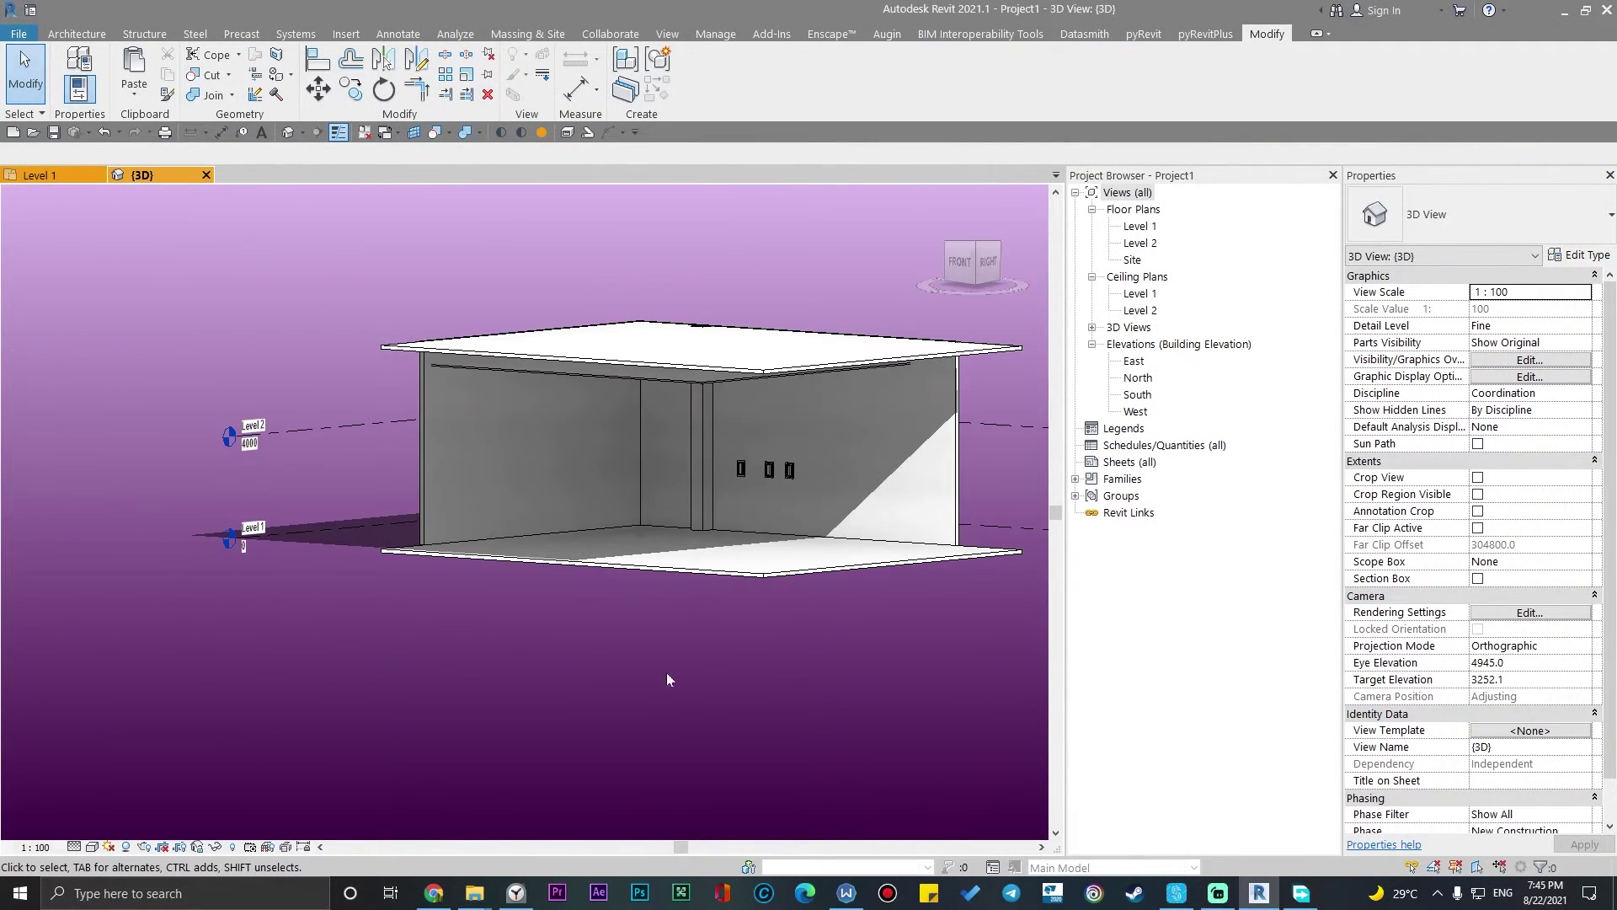
Orbit toward the windowed wall and select the fire extinguisher cabinet
mouse_move(668, 679)
middle_mouse_down("shift")
mouse_move(708, 607)
mouse_move(784, 568)
mouse_move(834, 610)
middle_mouse_up("shift")
scroll(793, 568, "up", 3)
scroll(834, 609, "up", 3)
scroll(757, 397, "up", 2)
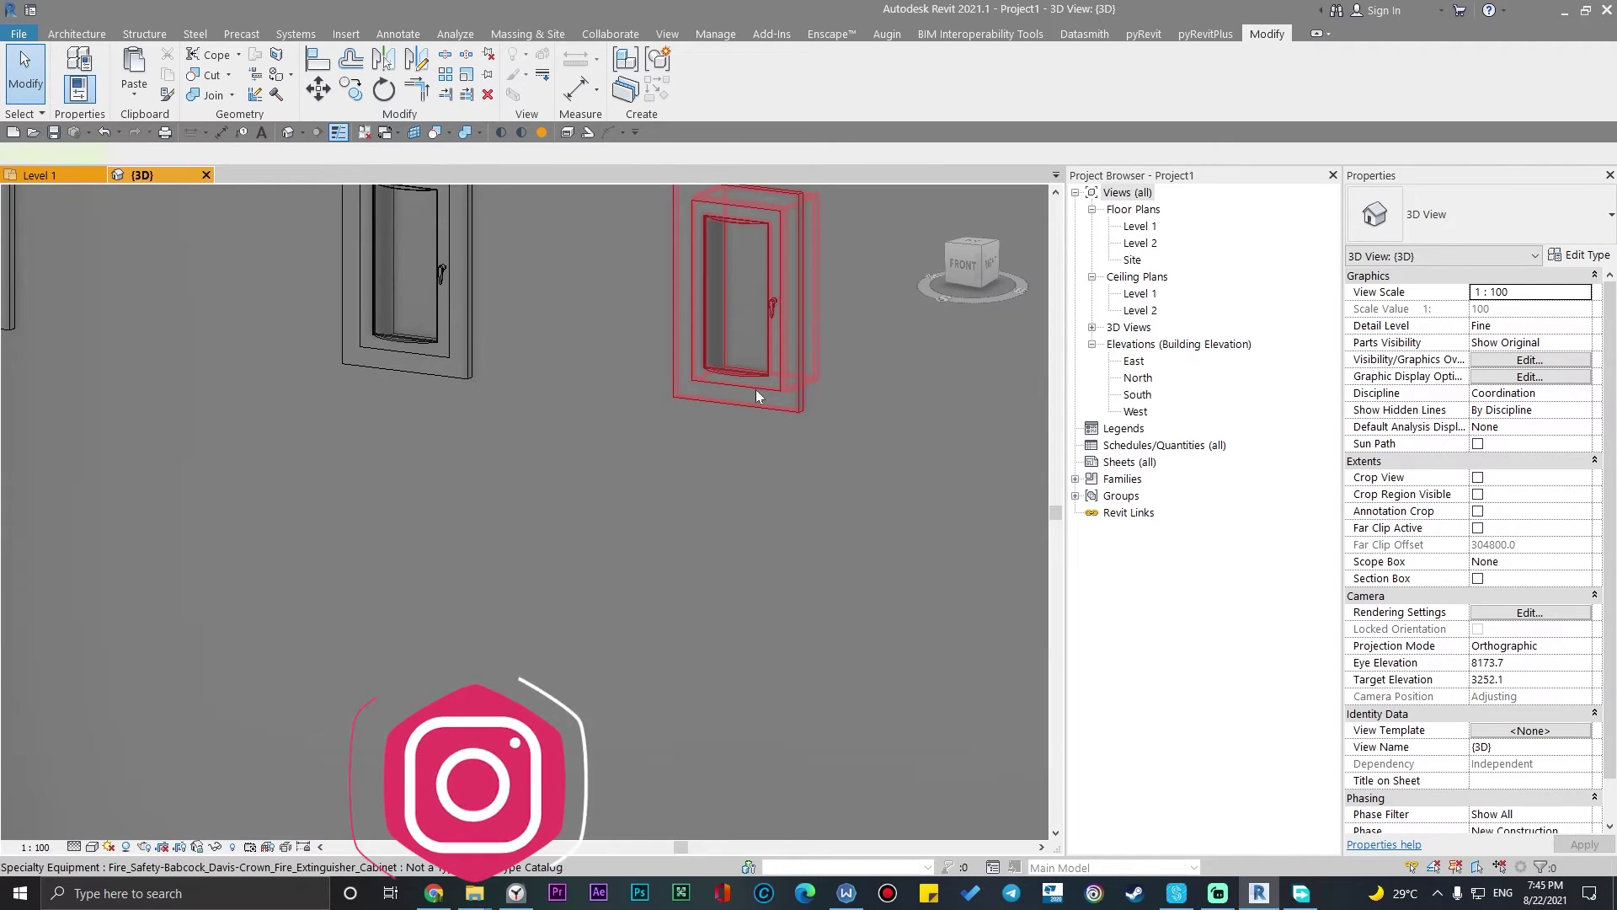
left_click(757, 391)
scroll(708, 531, "down", 3)
middle_click_drag(671, 607, 685, 572, "shift")
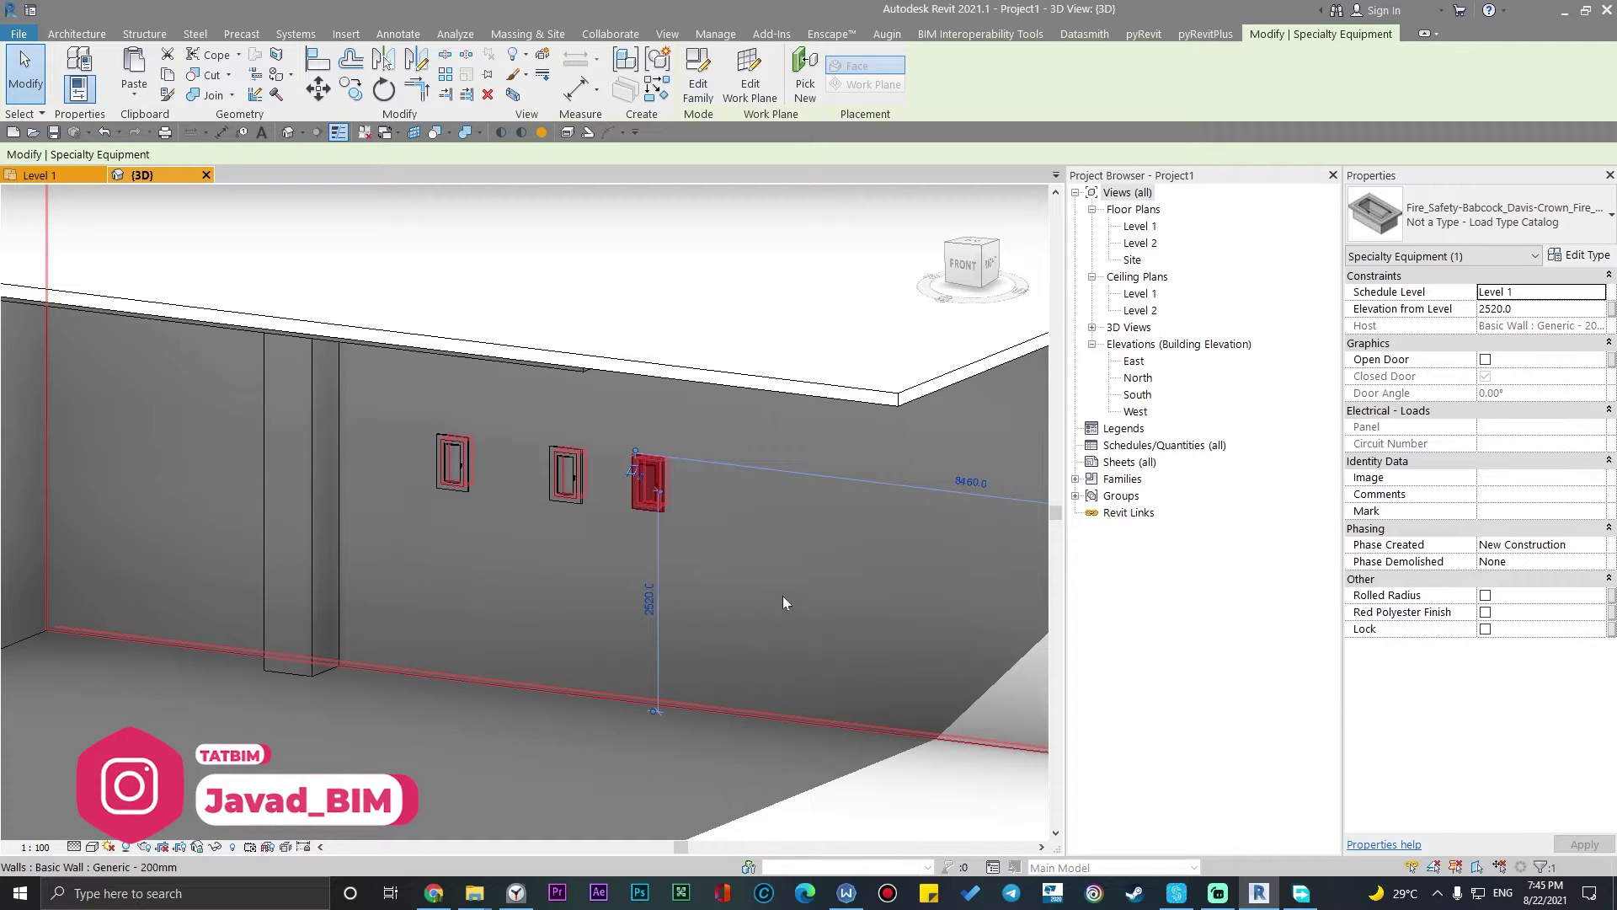
Start Create Similar (CS) for the cabinet, orbit to view the ceiling, then cancel placement
key("c")
key("s")
mouse_move(782, 602)
middle_mouse_down("shift")
mouse_move(672, 580)
mouse_move(683, 594)
middle_mouse_up("shift")
scroll(569, 544, "up", 3)
scroll(466, 493, "up", 2)
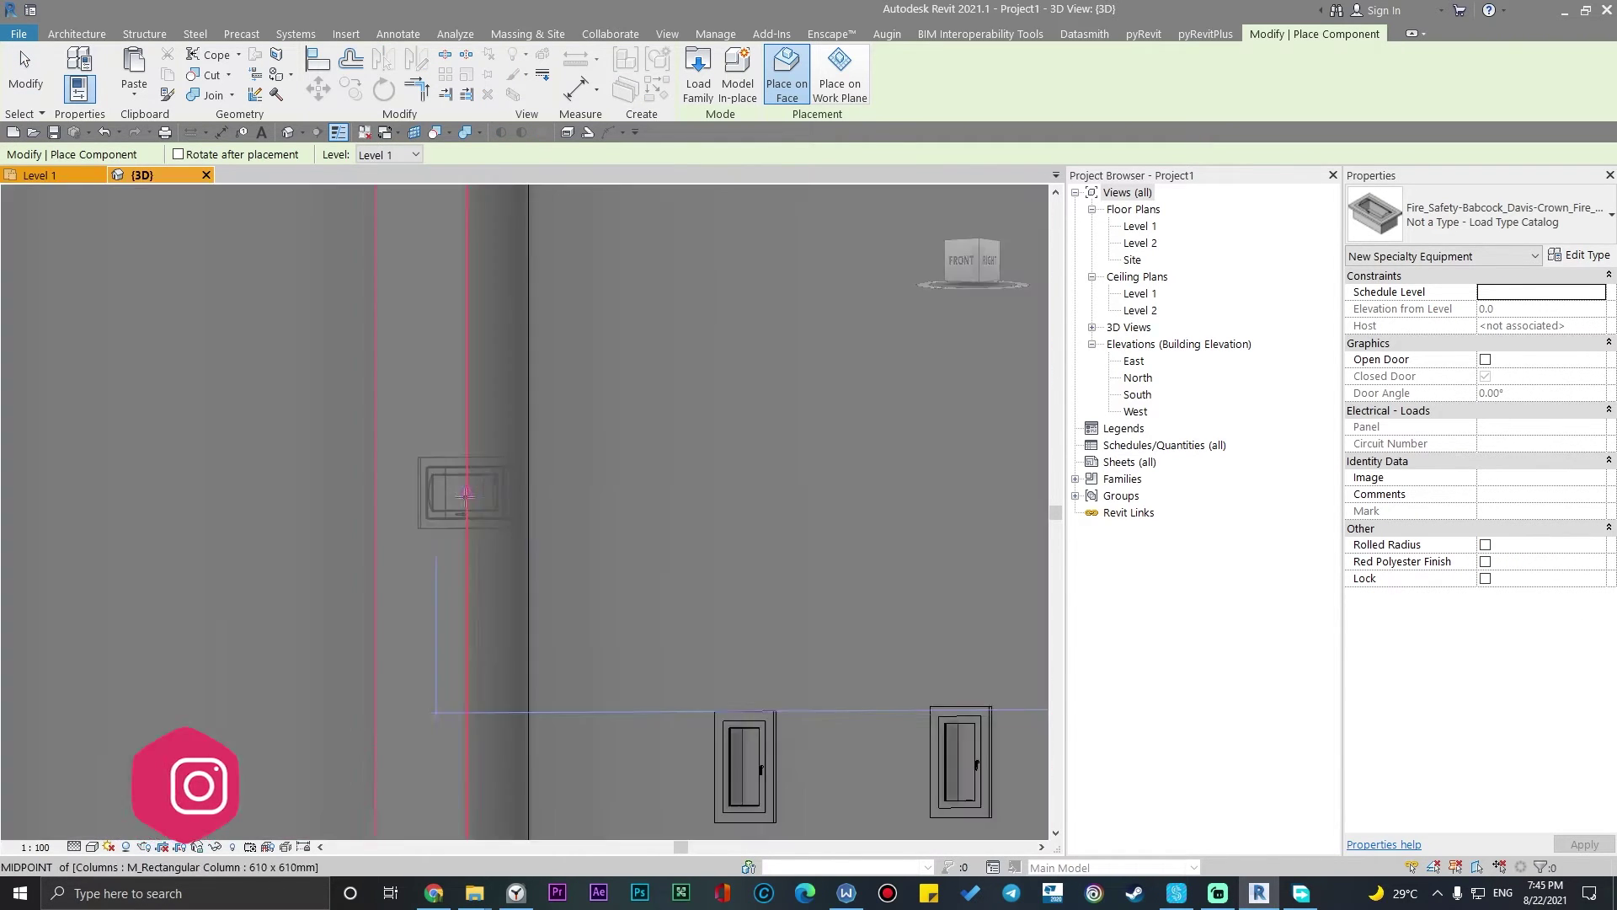
scroll(466, 661, "down", 3)
mouse_move(466, 660)
middle_mouse_down("shift")
mouse_move(589, 374)
mouse_move(651, 314)
middle_mouse_up("shift")
scroll(651, 324, "down", 4)
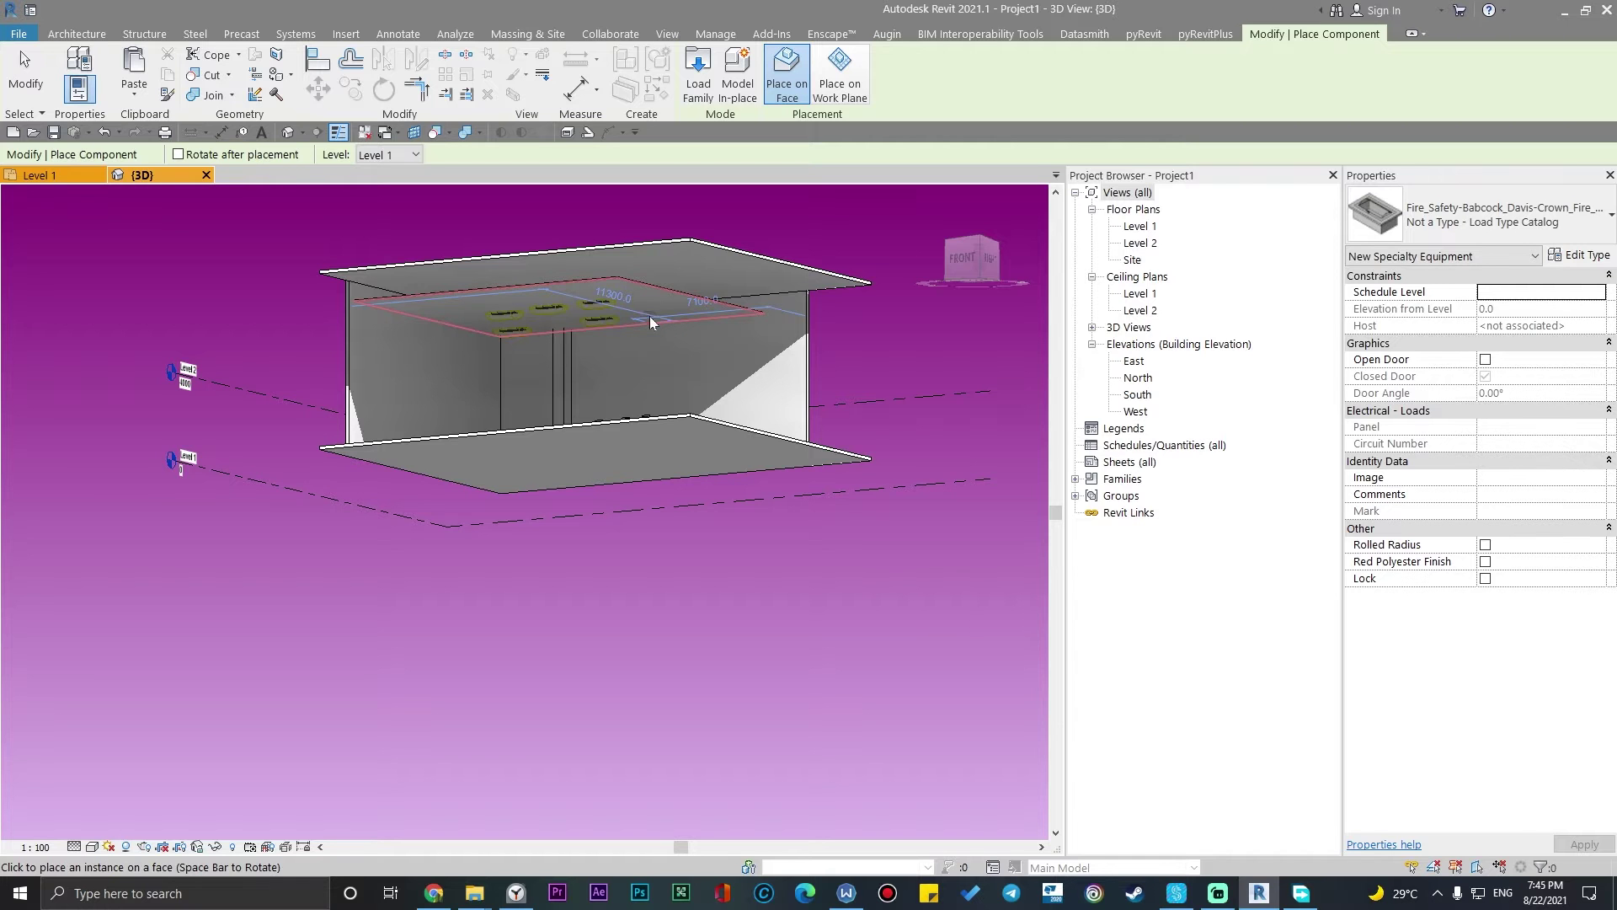
key("Escape")
scroll(648, 313, "up", 3)
scroll(647, 313, "up", 2)
scroll(499, 386, "up", 3)
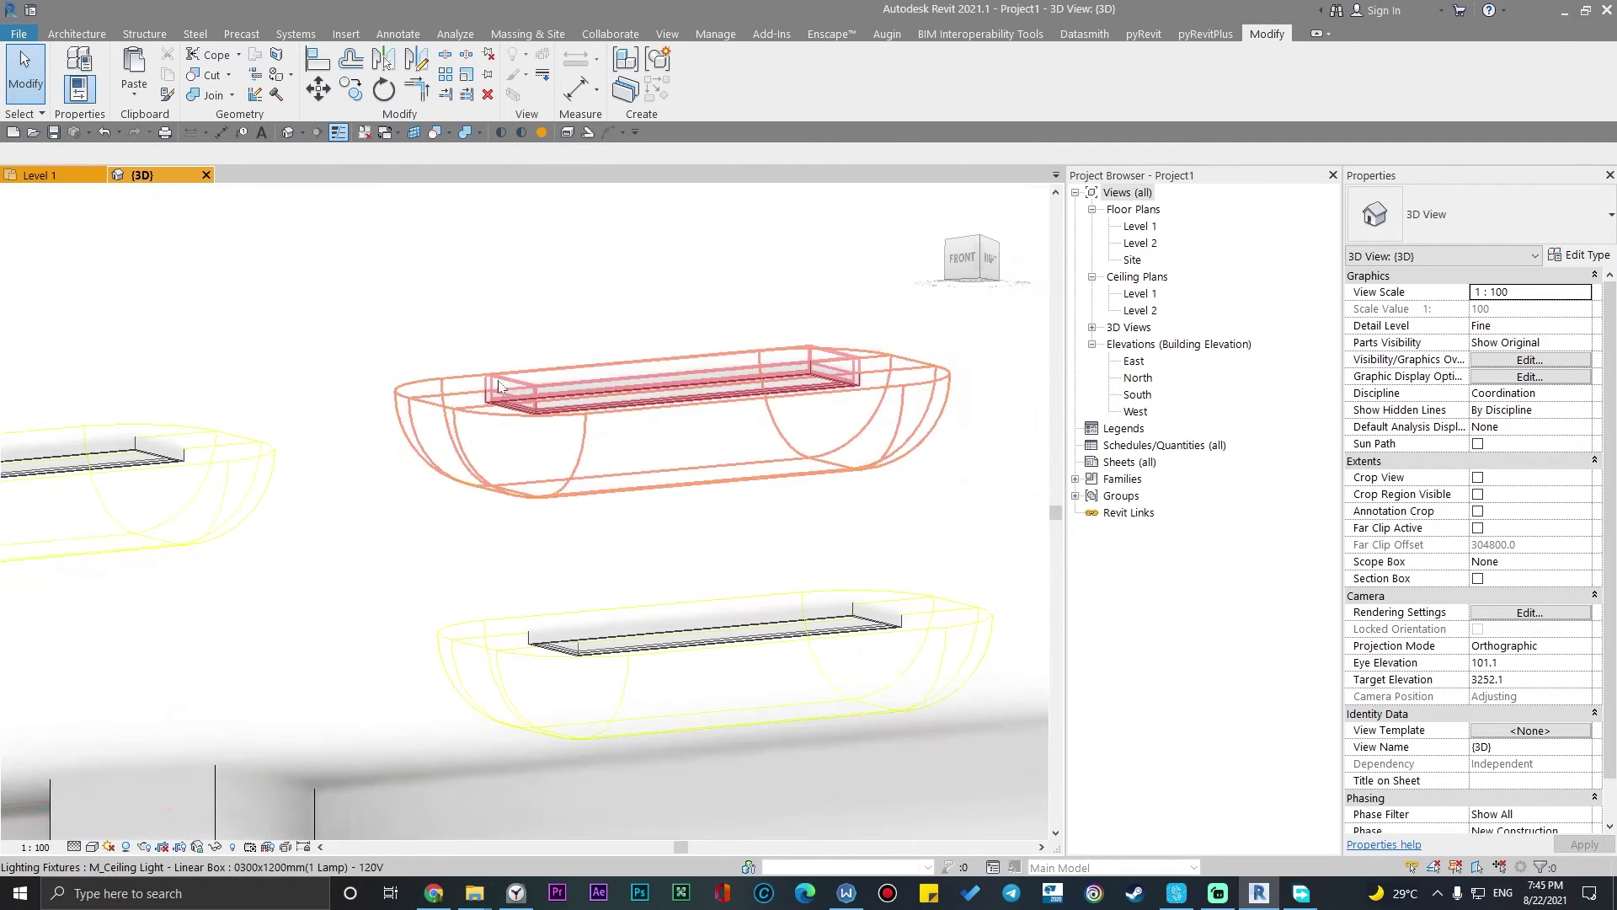
scroll(498, 388, "up", 3)
scroll(800, 432, "down", 3)
scroll(676, 401, "up", 2)
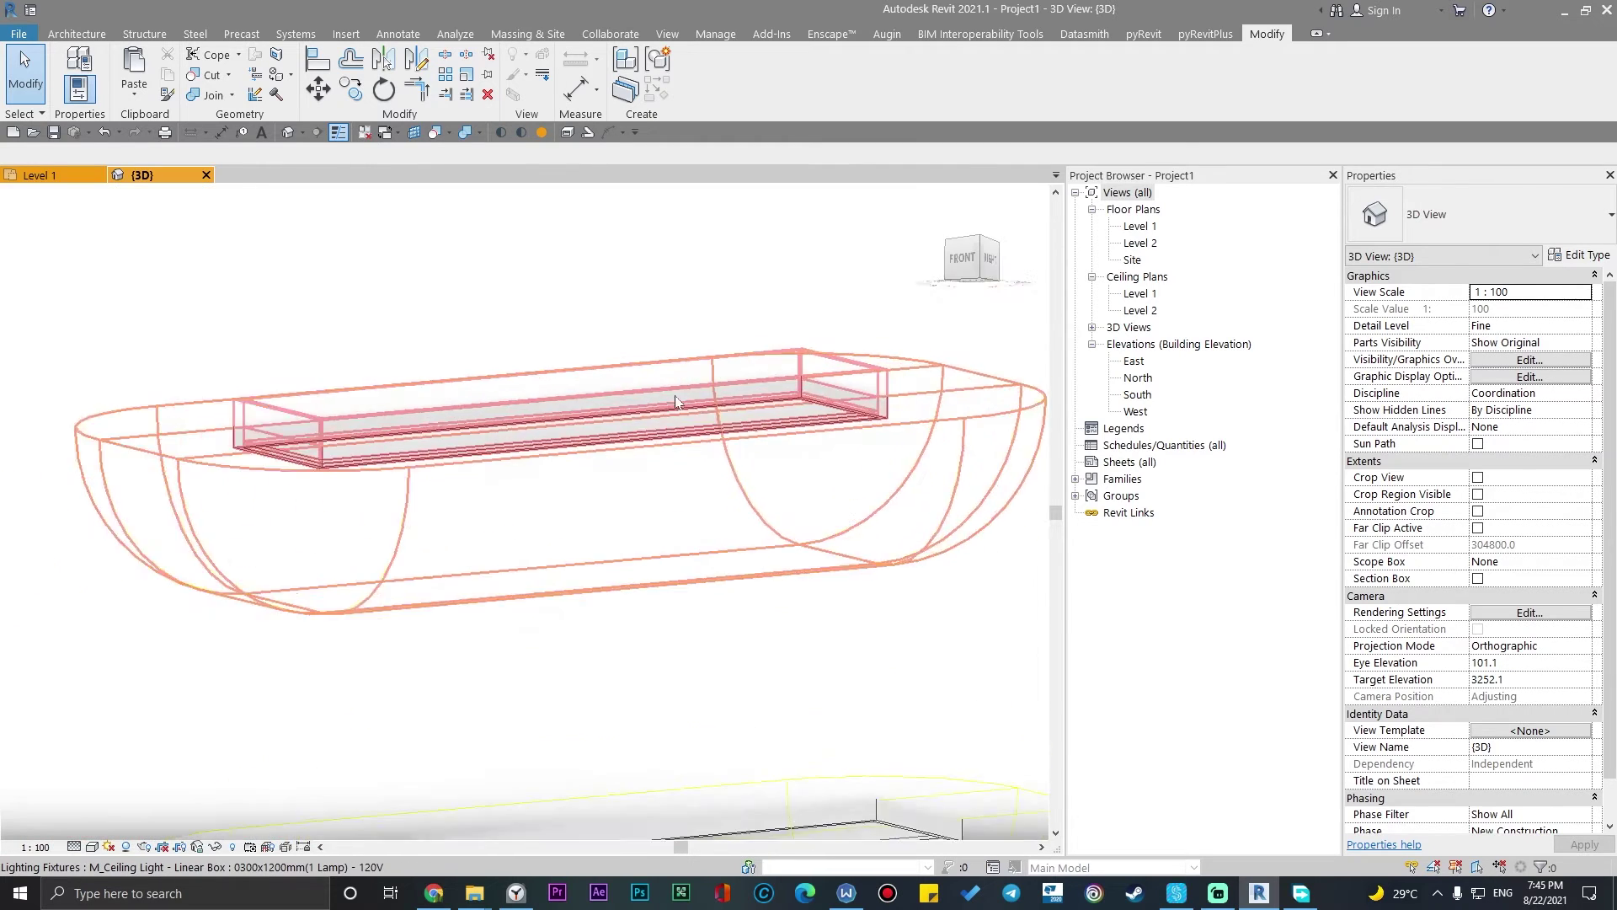
scroll(722, 463, "up", 2)
scroll(743, 471, "up", 2)
scroll(744, 472, "down", 3)
scroll(871, 573, "down", 3)
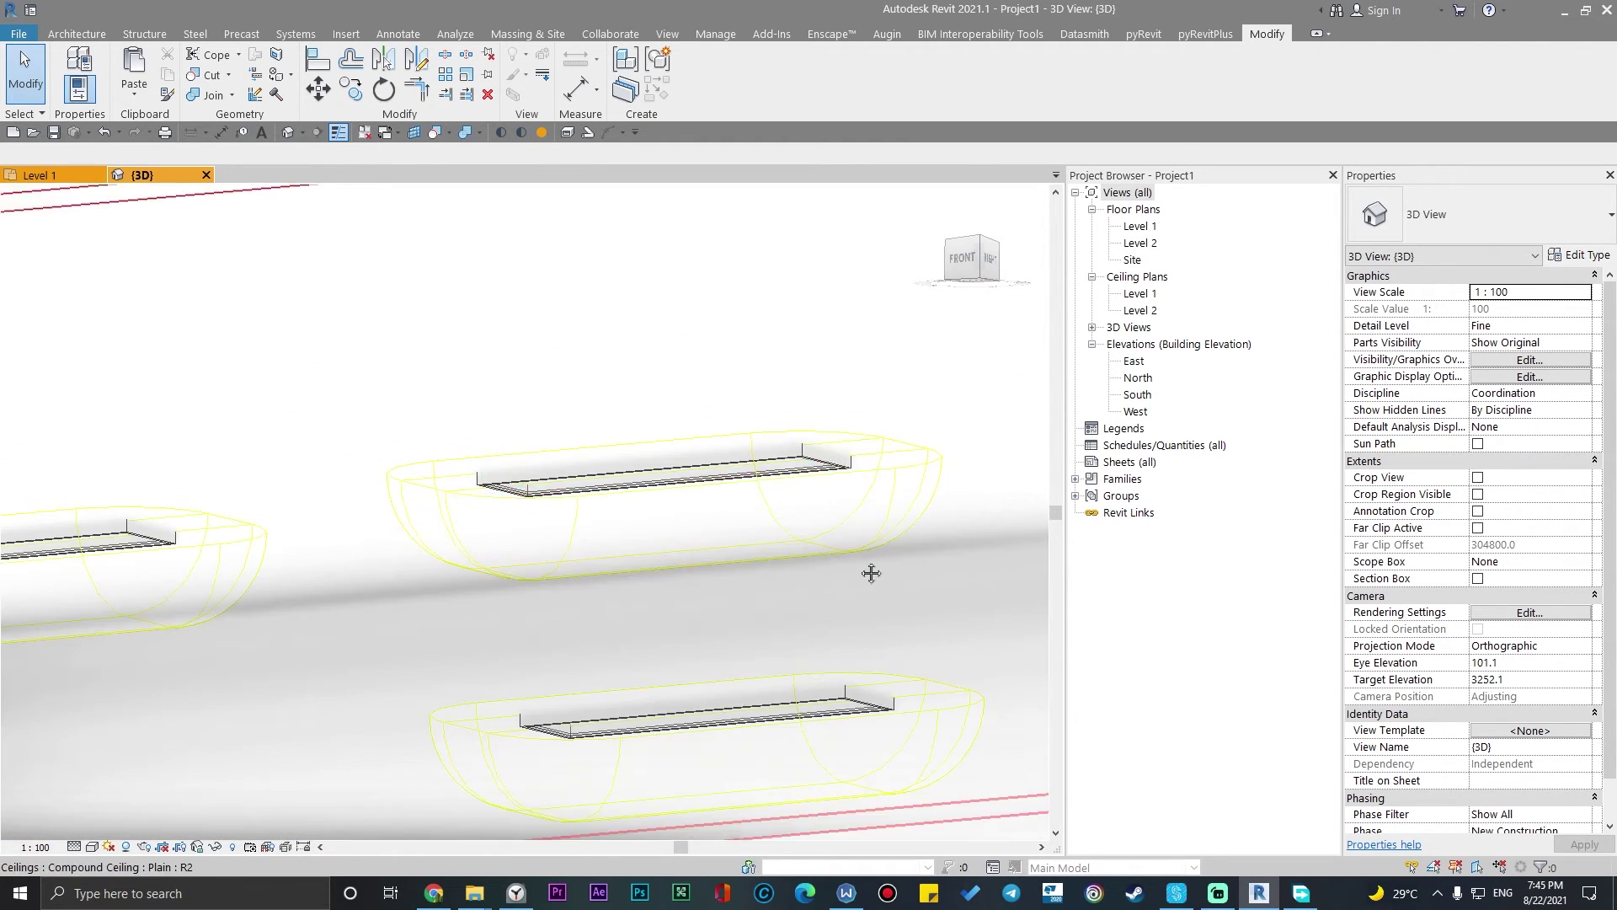
scroll(870, 572, "down", 2)
Select a linear box ceiling light and start Create Similar (CS) for it
left_click(607, 468)
scroll(685, 532, "up", 2)
scroll(767, 583, "down", 2)
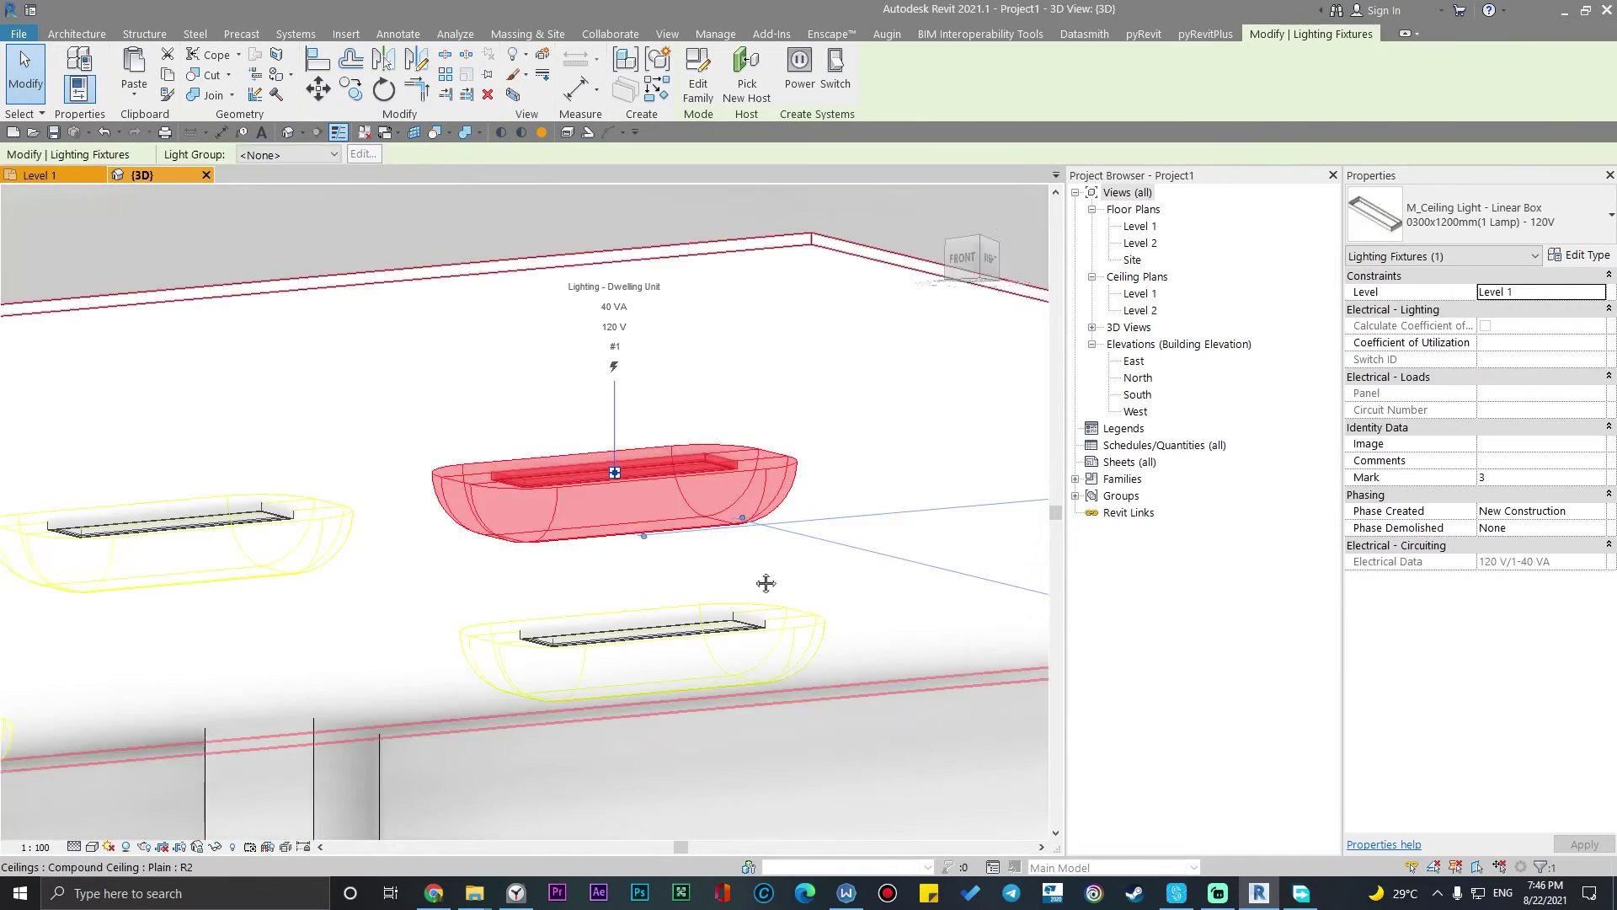
middle_click_drag(767, 583, 615, 386)
key("c")
key("s")
scroll(762, 582, "down", 3)
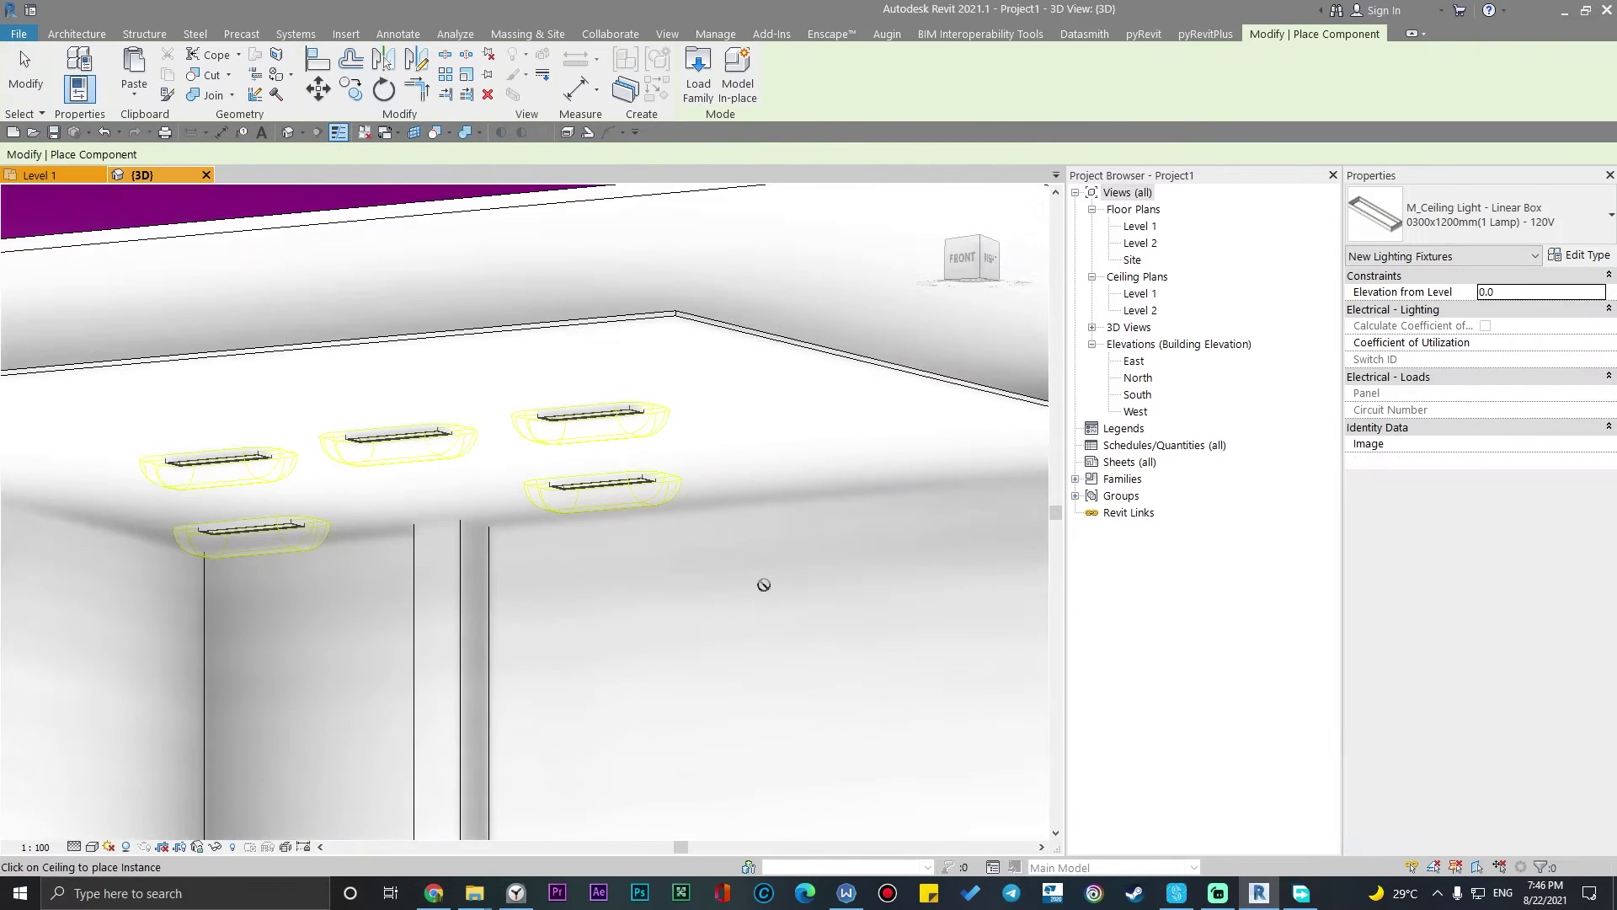
Cancel the extra light placement and bring up Save As for the project
mouse_move(762, 581)
middle_mouse_down("shift")
mouse_move(636, 581)
mouse_move(768, 539)
middle_mouse_up("shift")
scroll(708, 402, "up", 3)
scroll(709, 402, "down", 3)
scroll(729, 608, "up", 3)
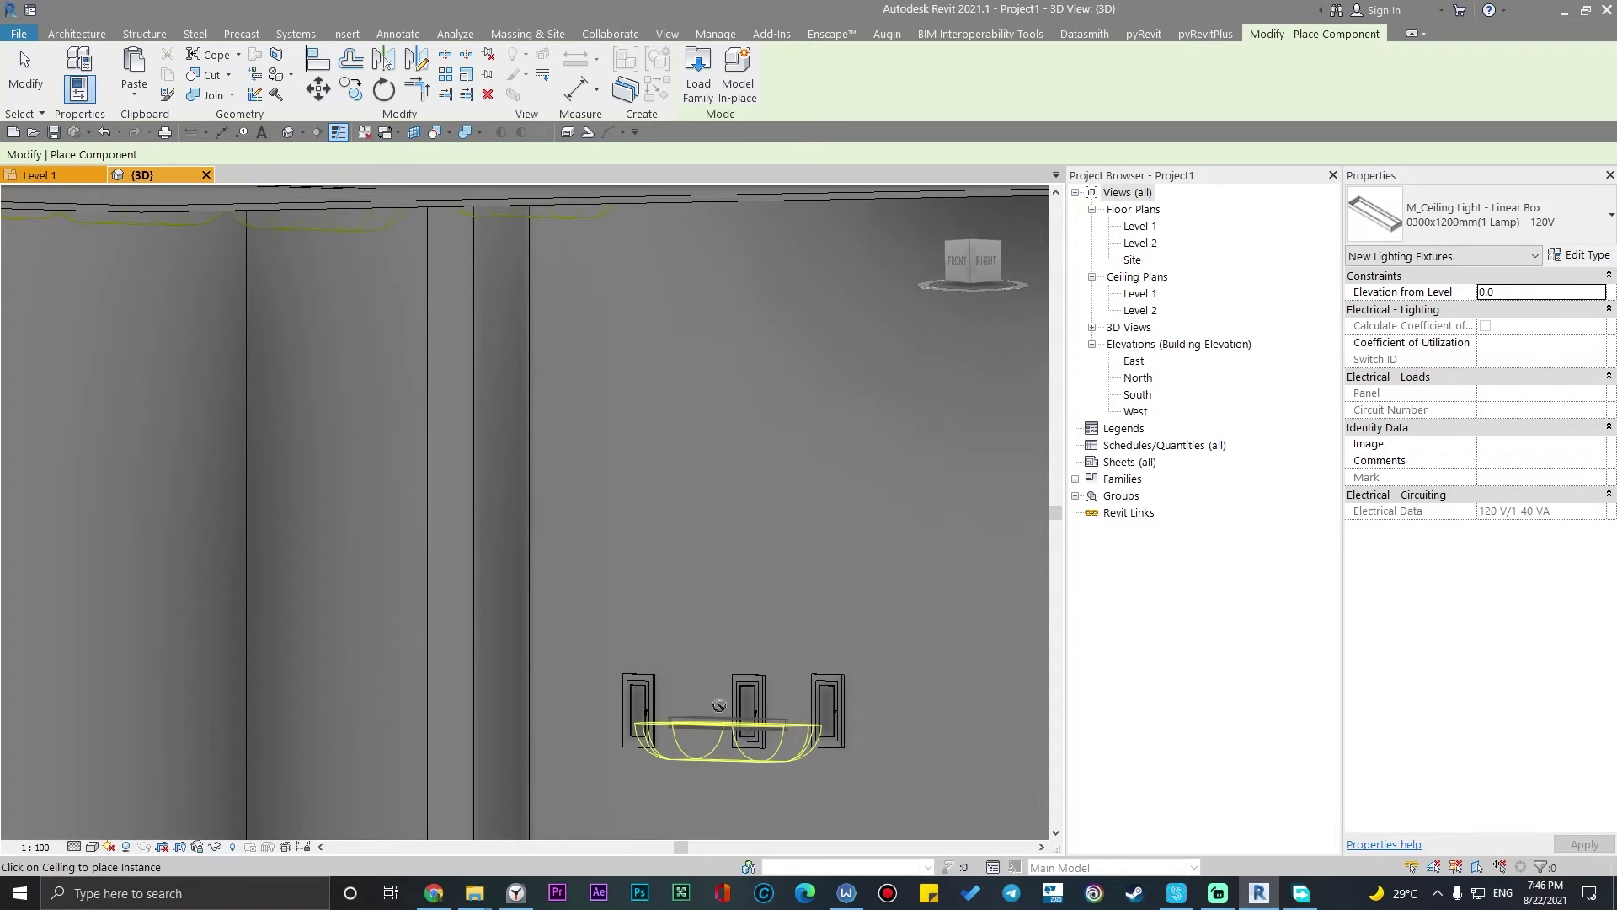
scroll(686, 686, "up", 2)
scroll(669, 615, "down", 3)
scroll(644, 371, "down", 2)
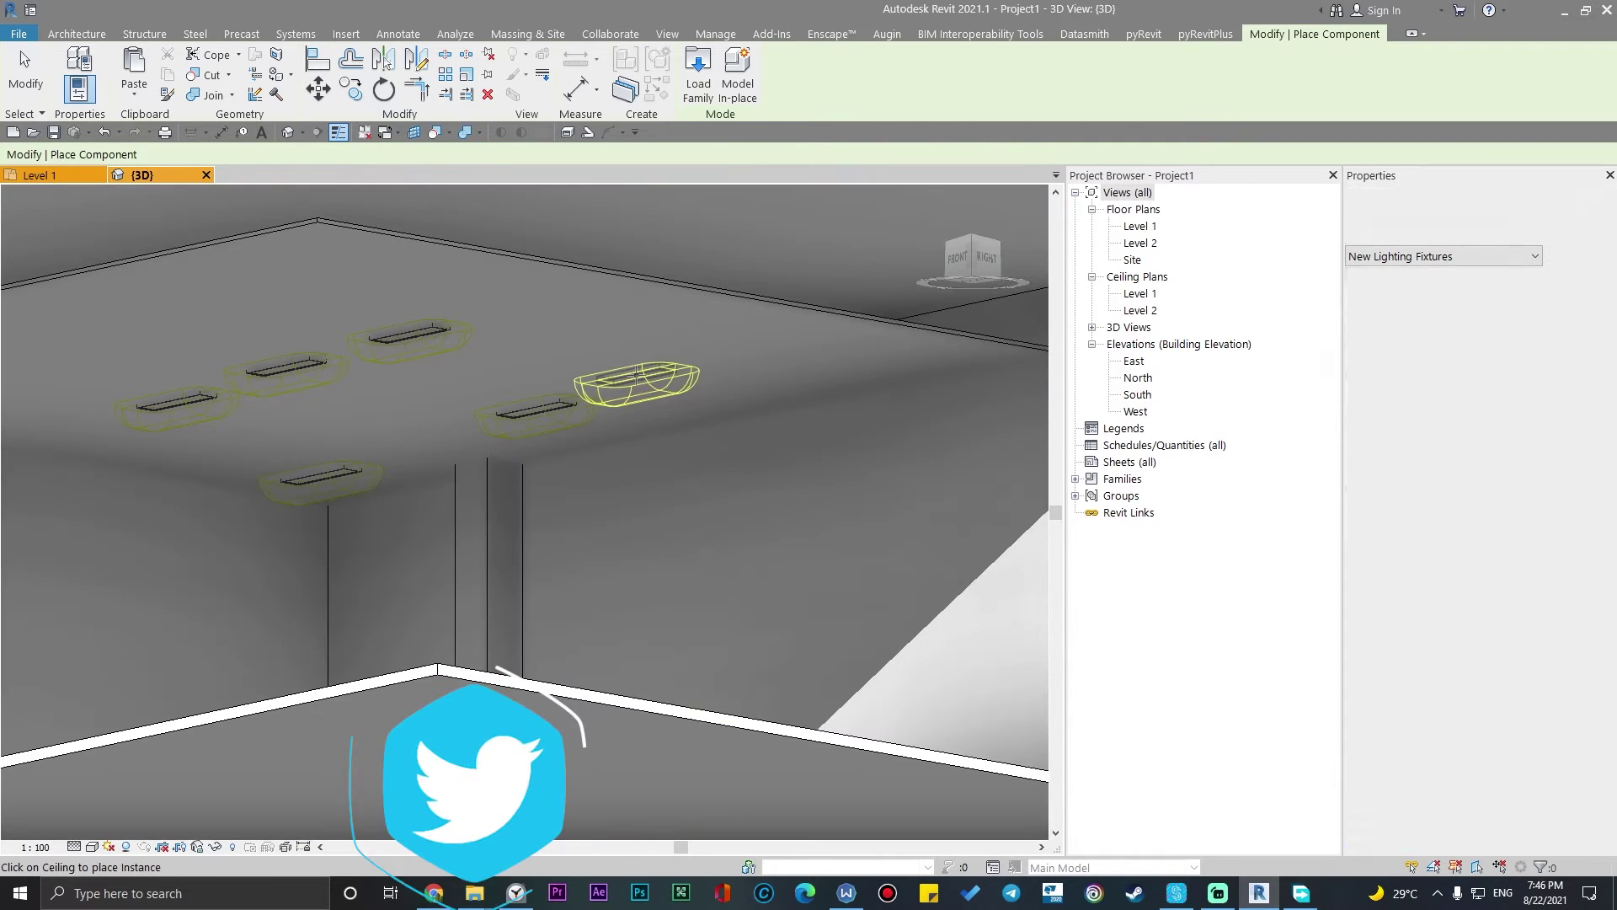
scroll(582, 335, "down", 2)
scroll(534, 399, "up", 3)
key("Escape")
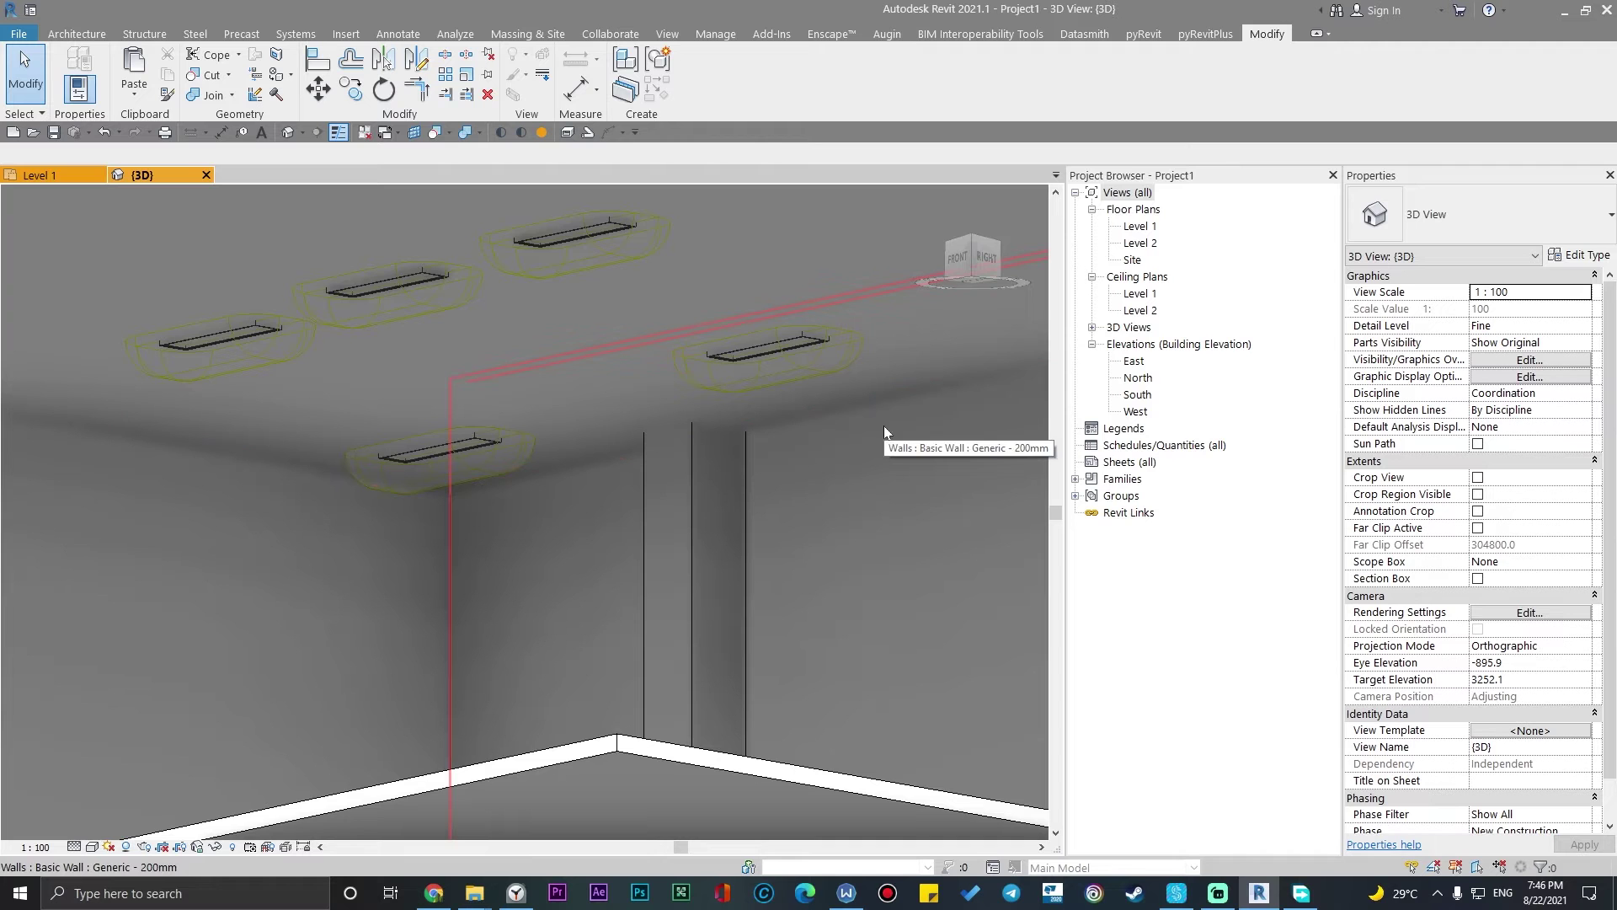
scroll(482, 424, "down", 3)
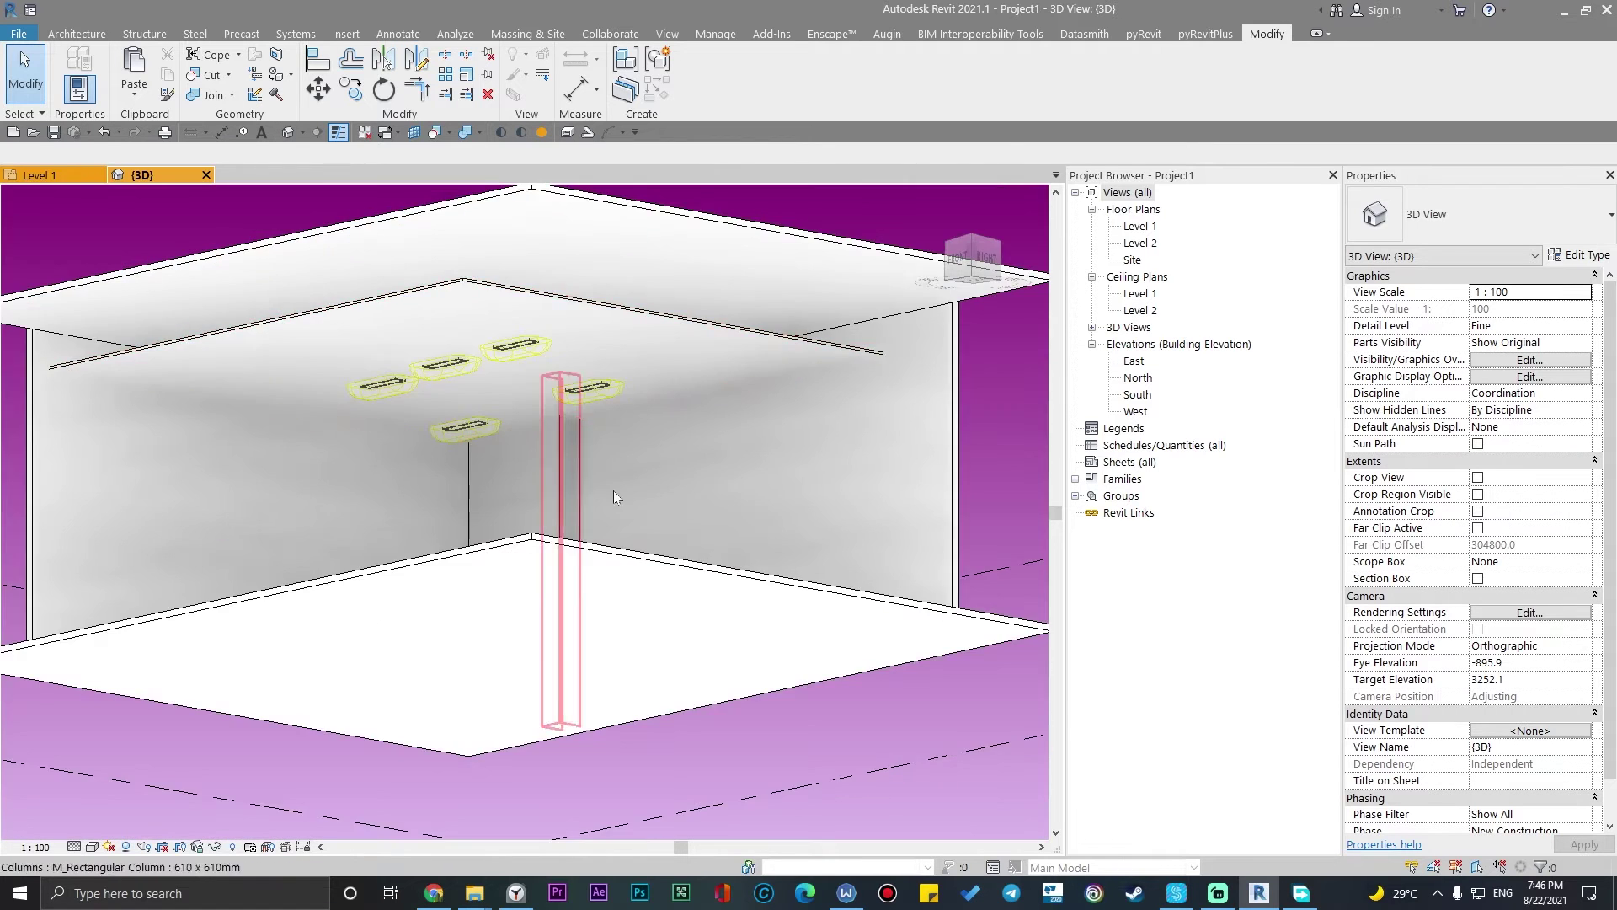
scroll(612, 490, "down", 2)
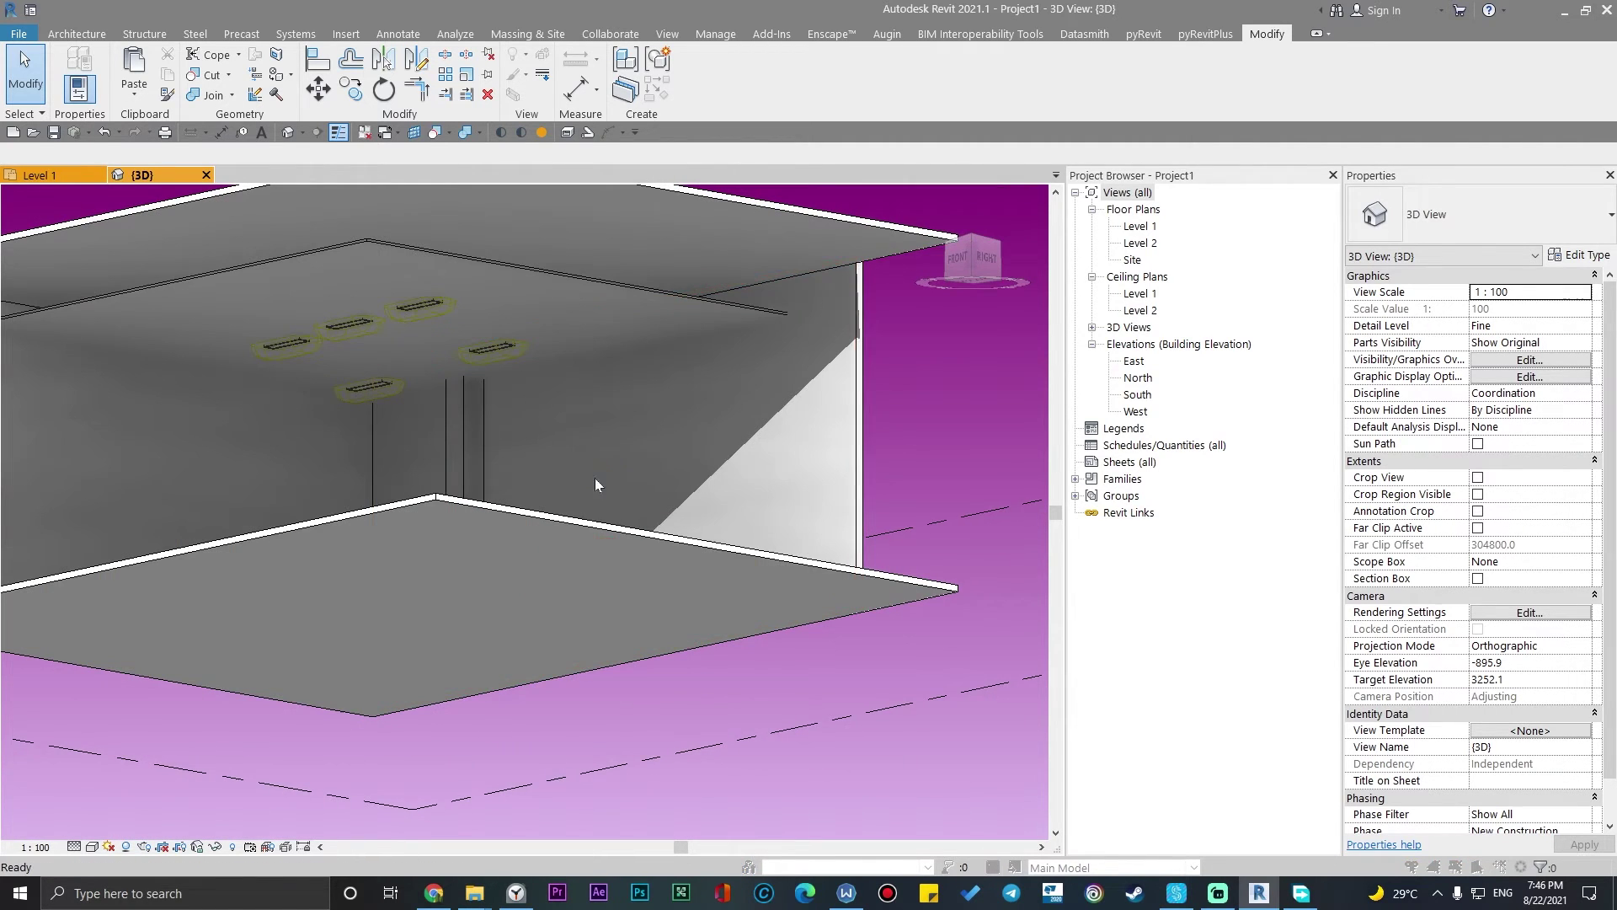
key("ctrl+s")
scroll(591, 485, "down", 3)
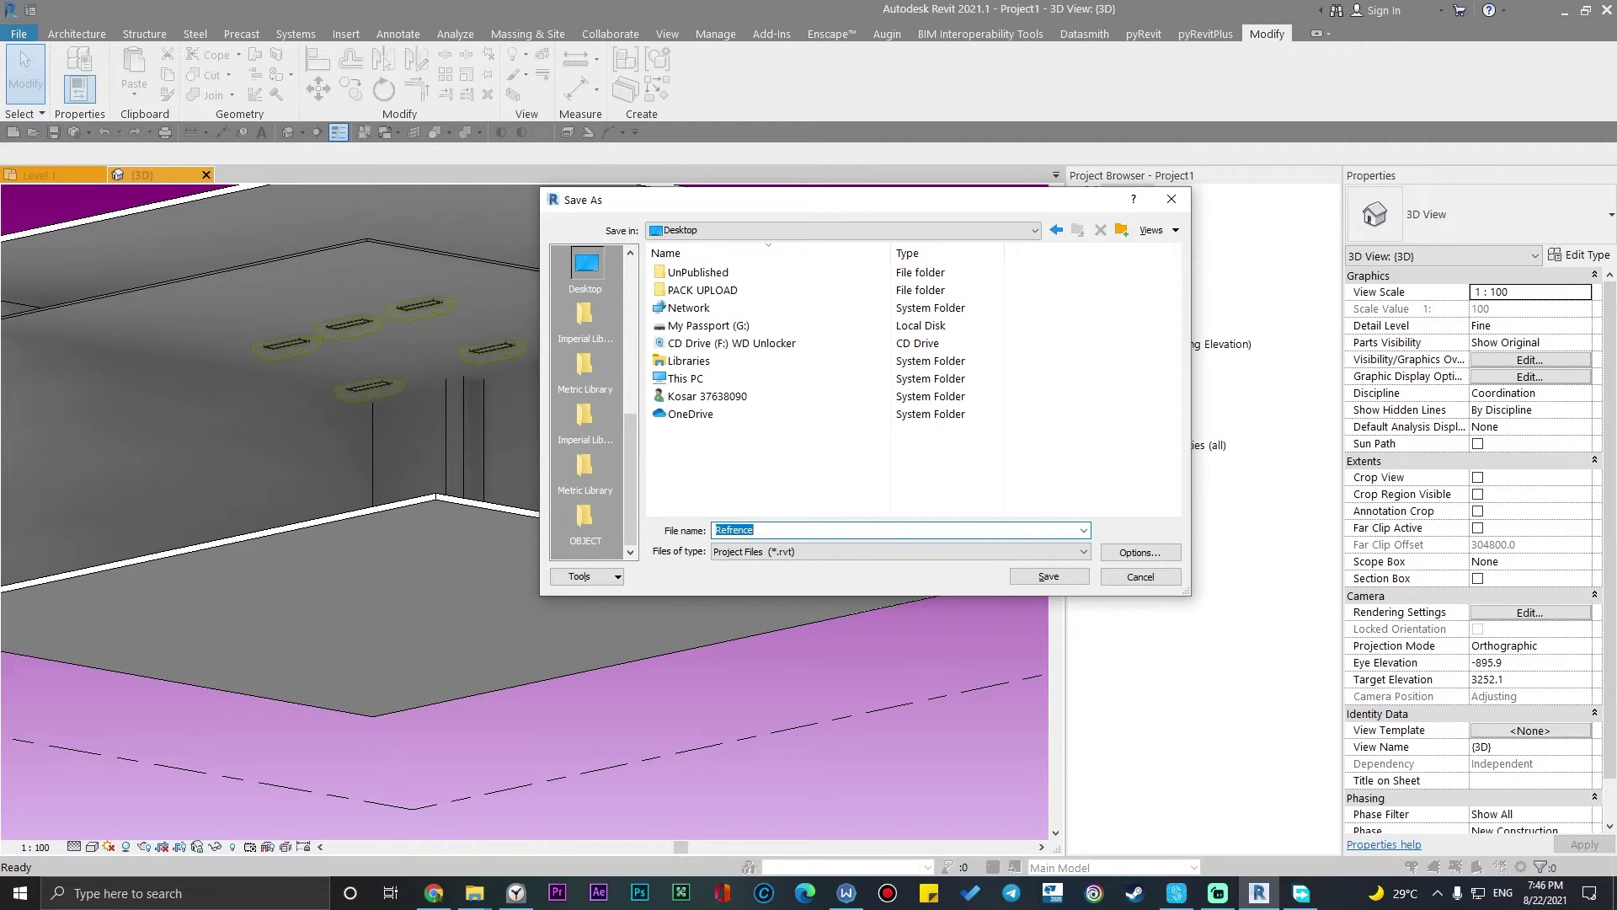
Save the project to the Desktop as Refrence.rvt and close the 3D view
key("Return")
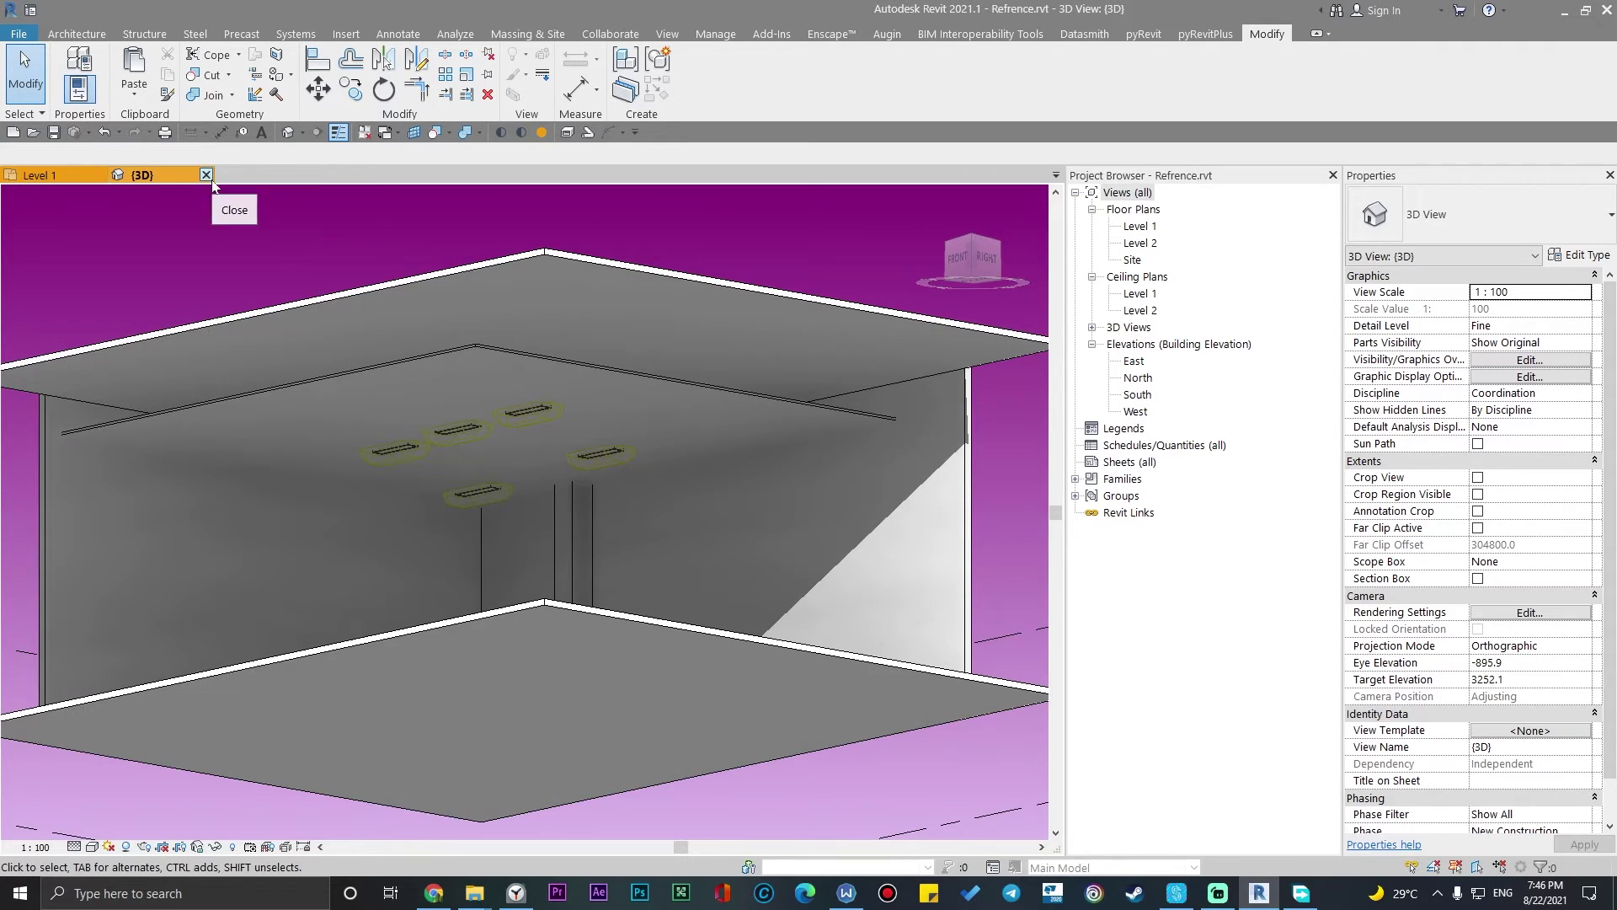
left_click(206, 175)
Close the Refrence project and create a new project from the Metric-Architectural Template
left_click(99, 174)
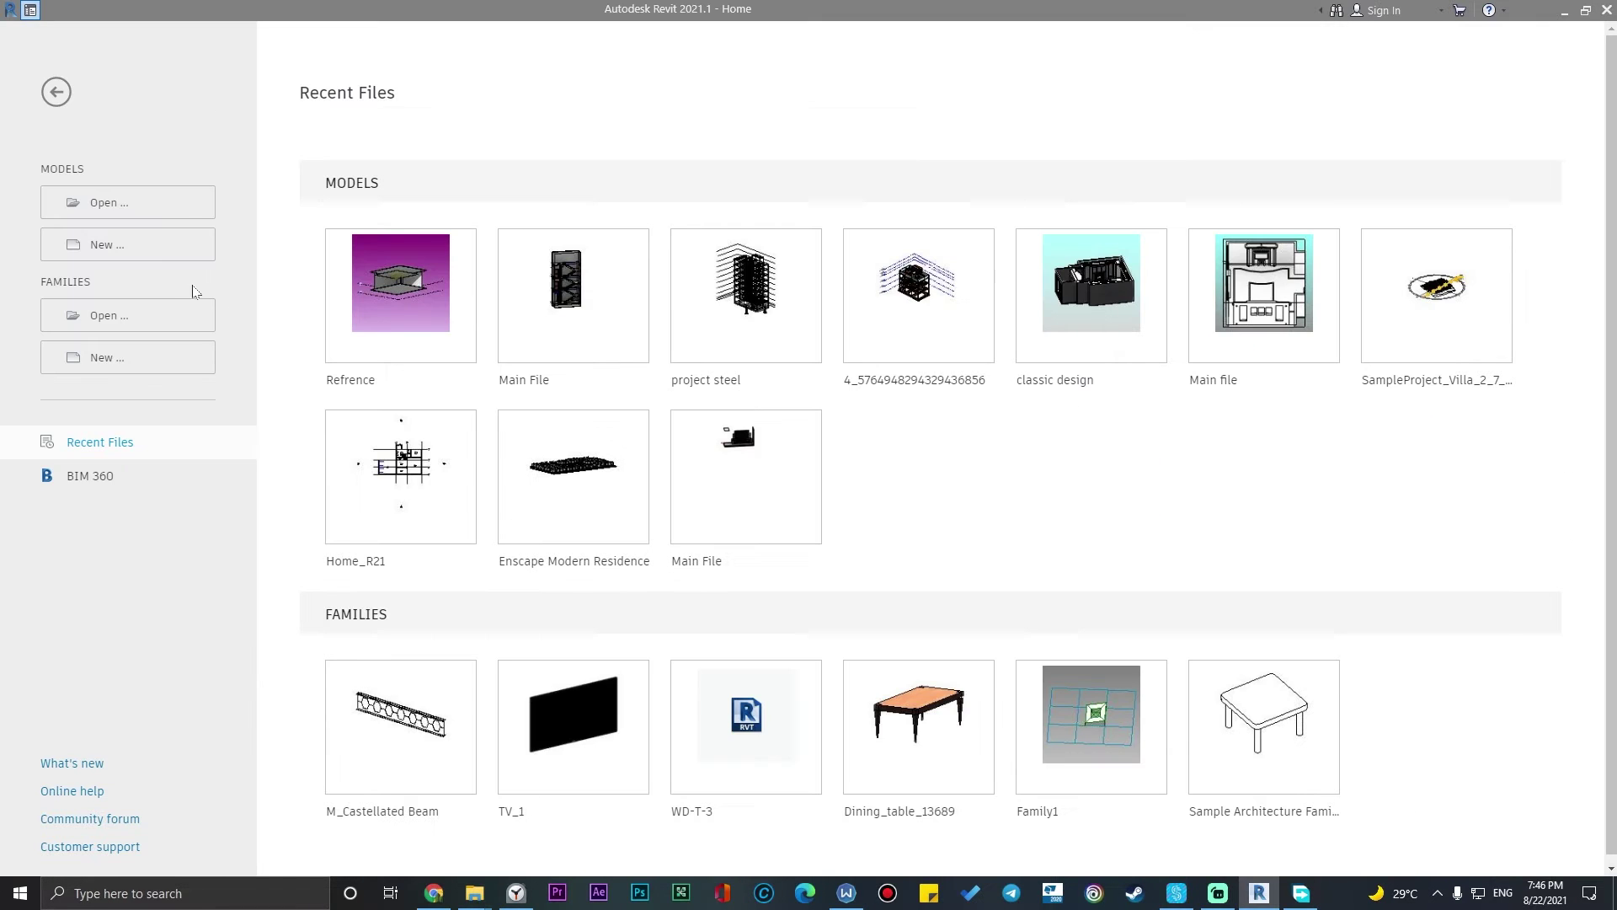
left_click(163, 256)
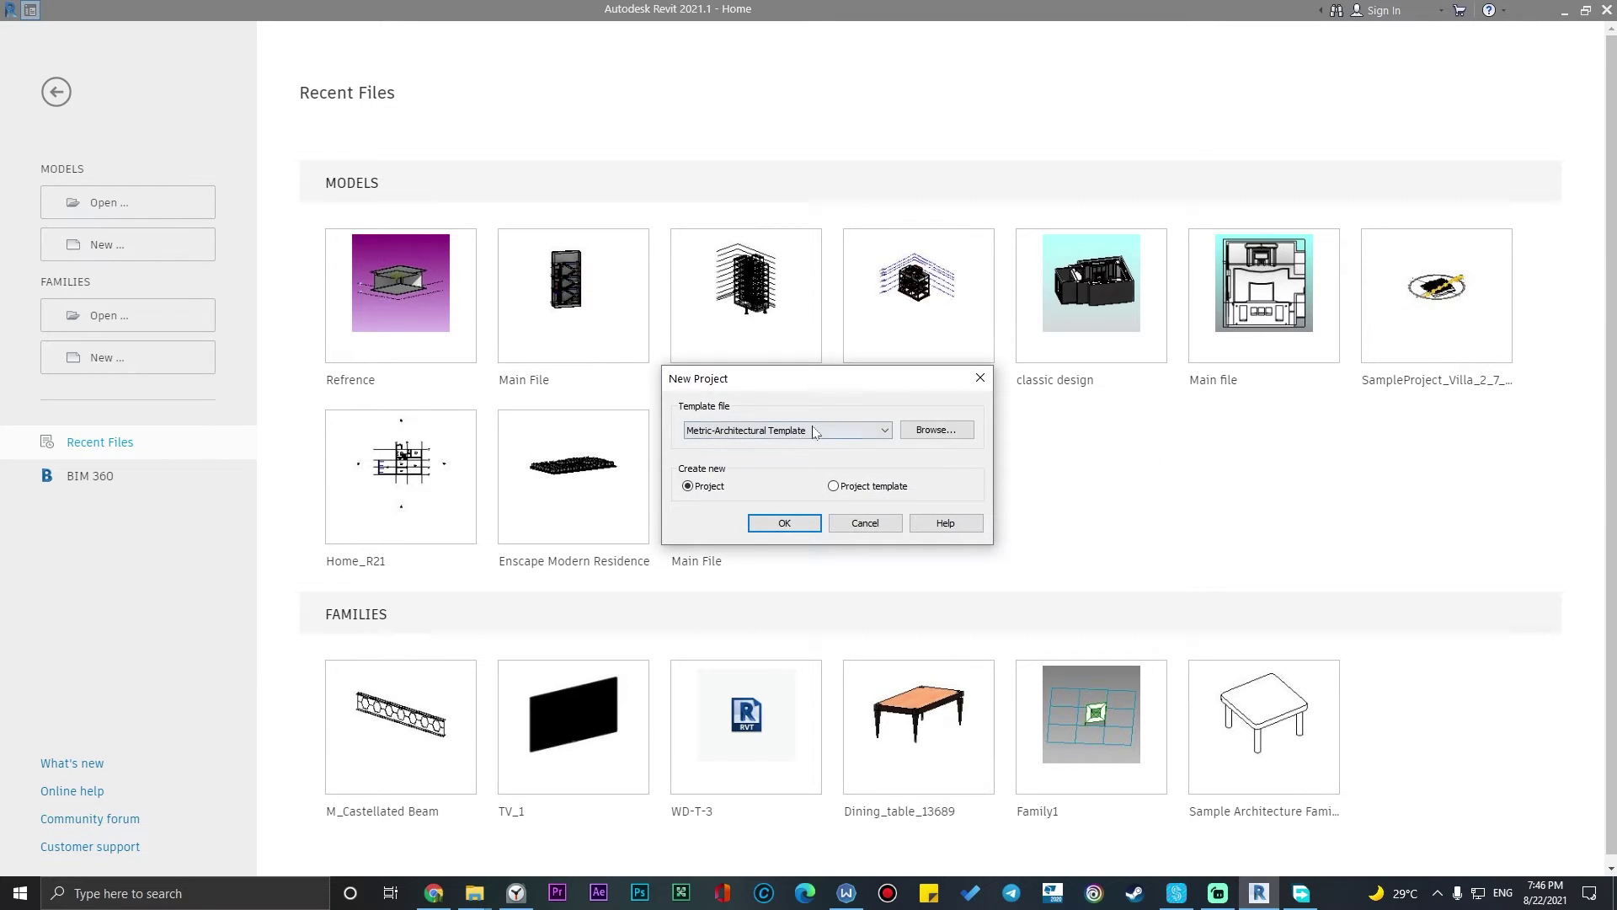
left_click(771, 525)
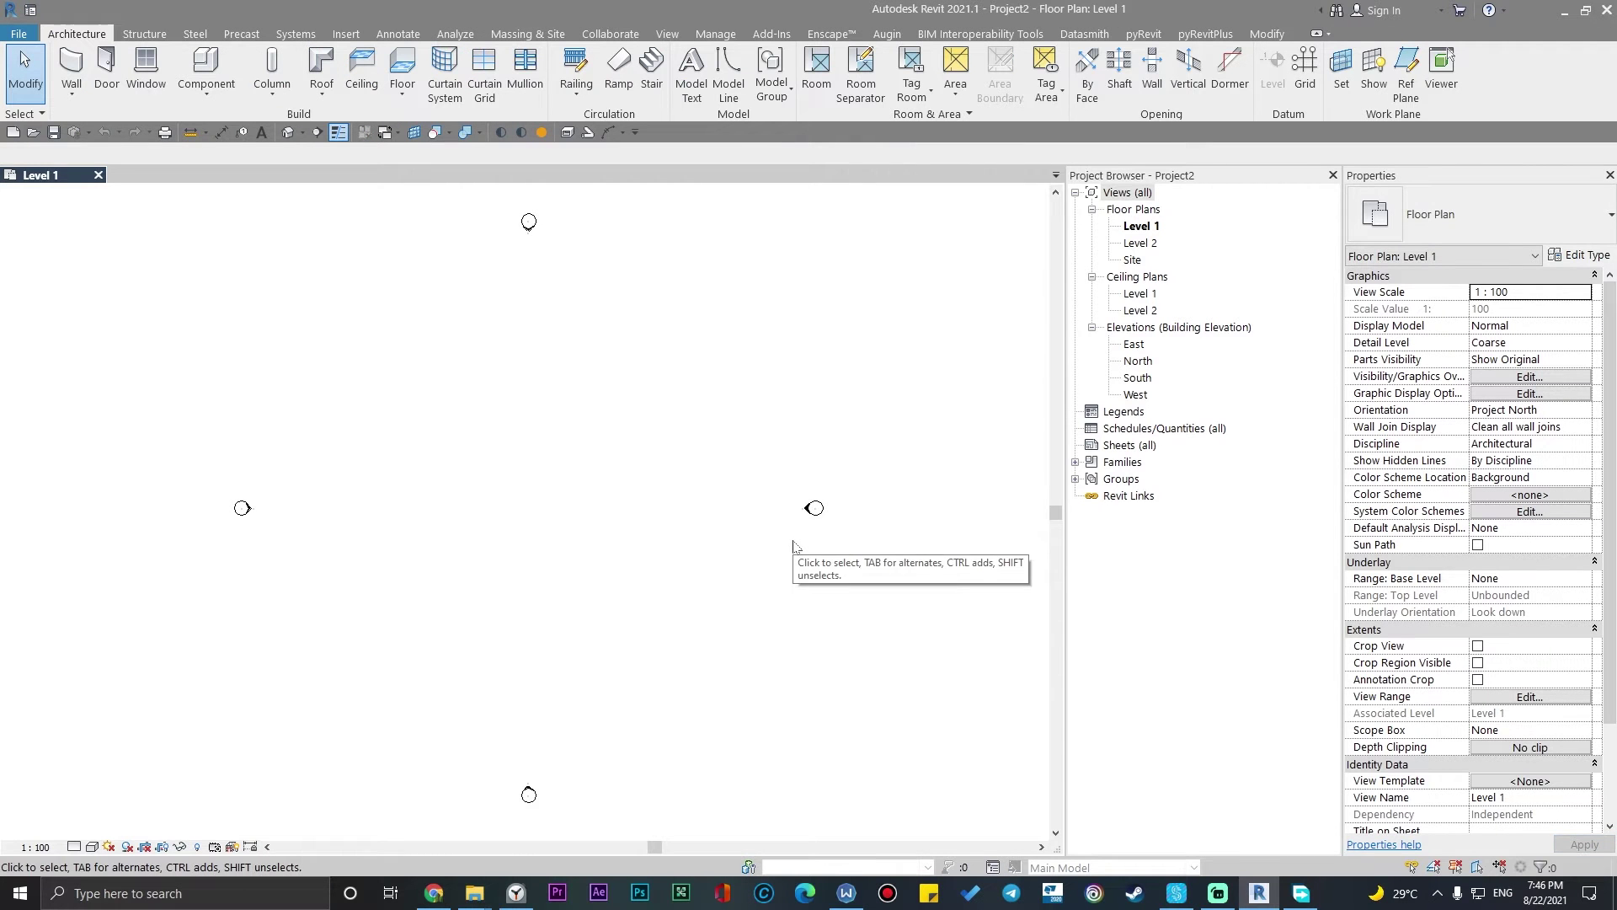
middle_click_drag(564, 528, 618, 552)
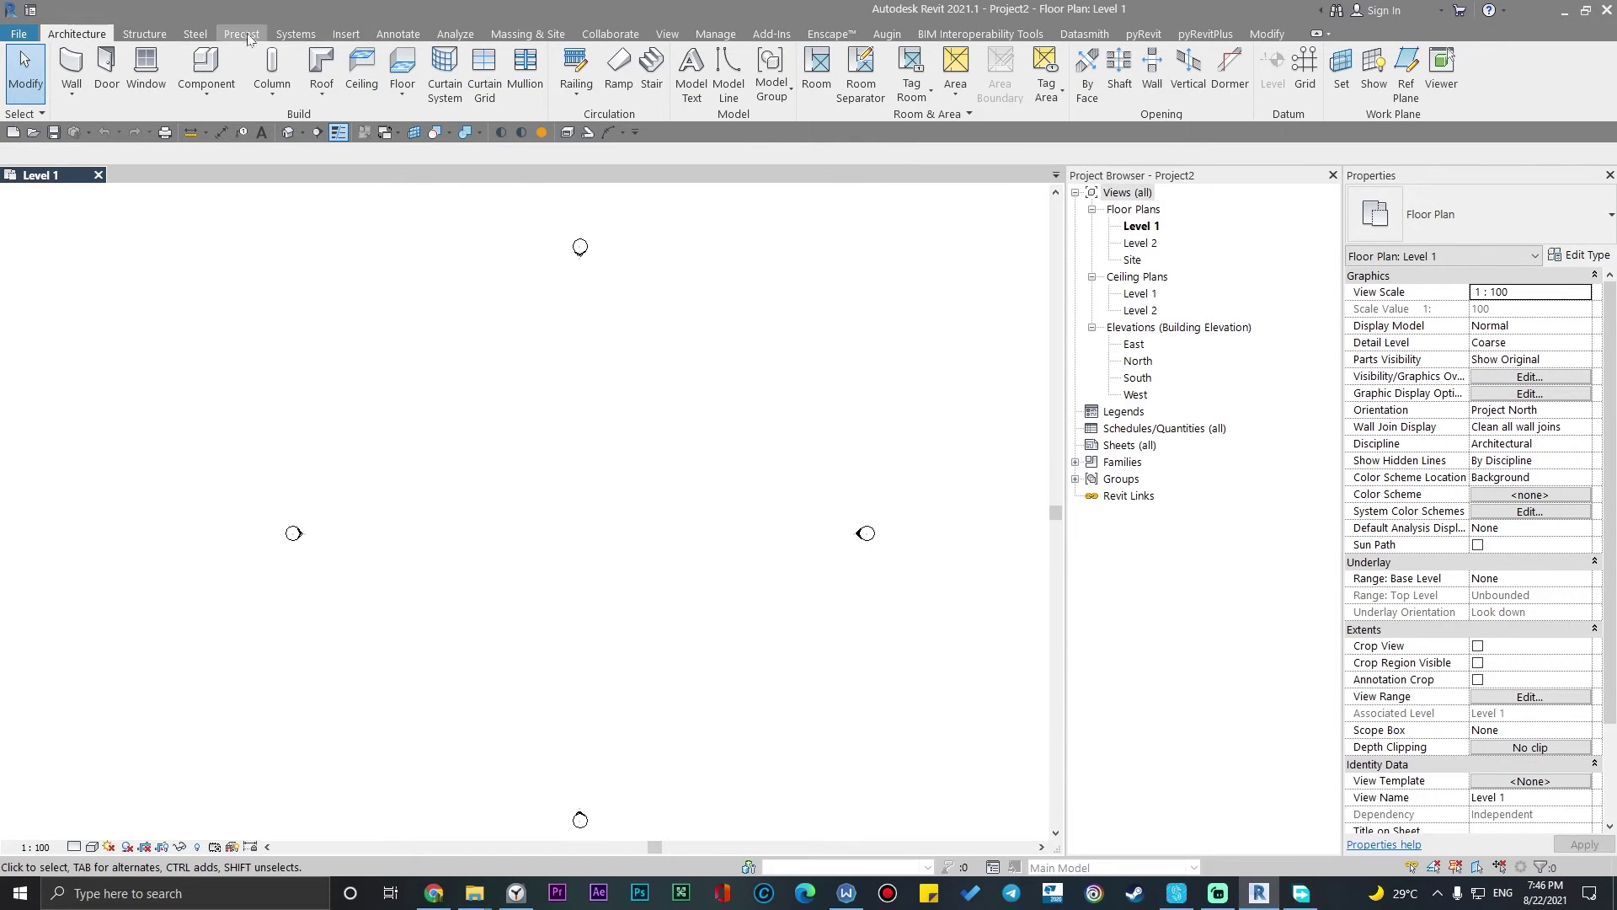
left_click(344, 34)
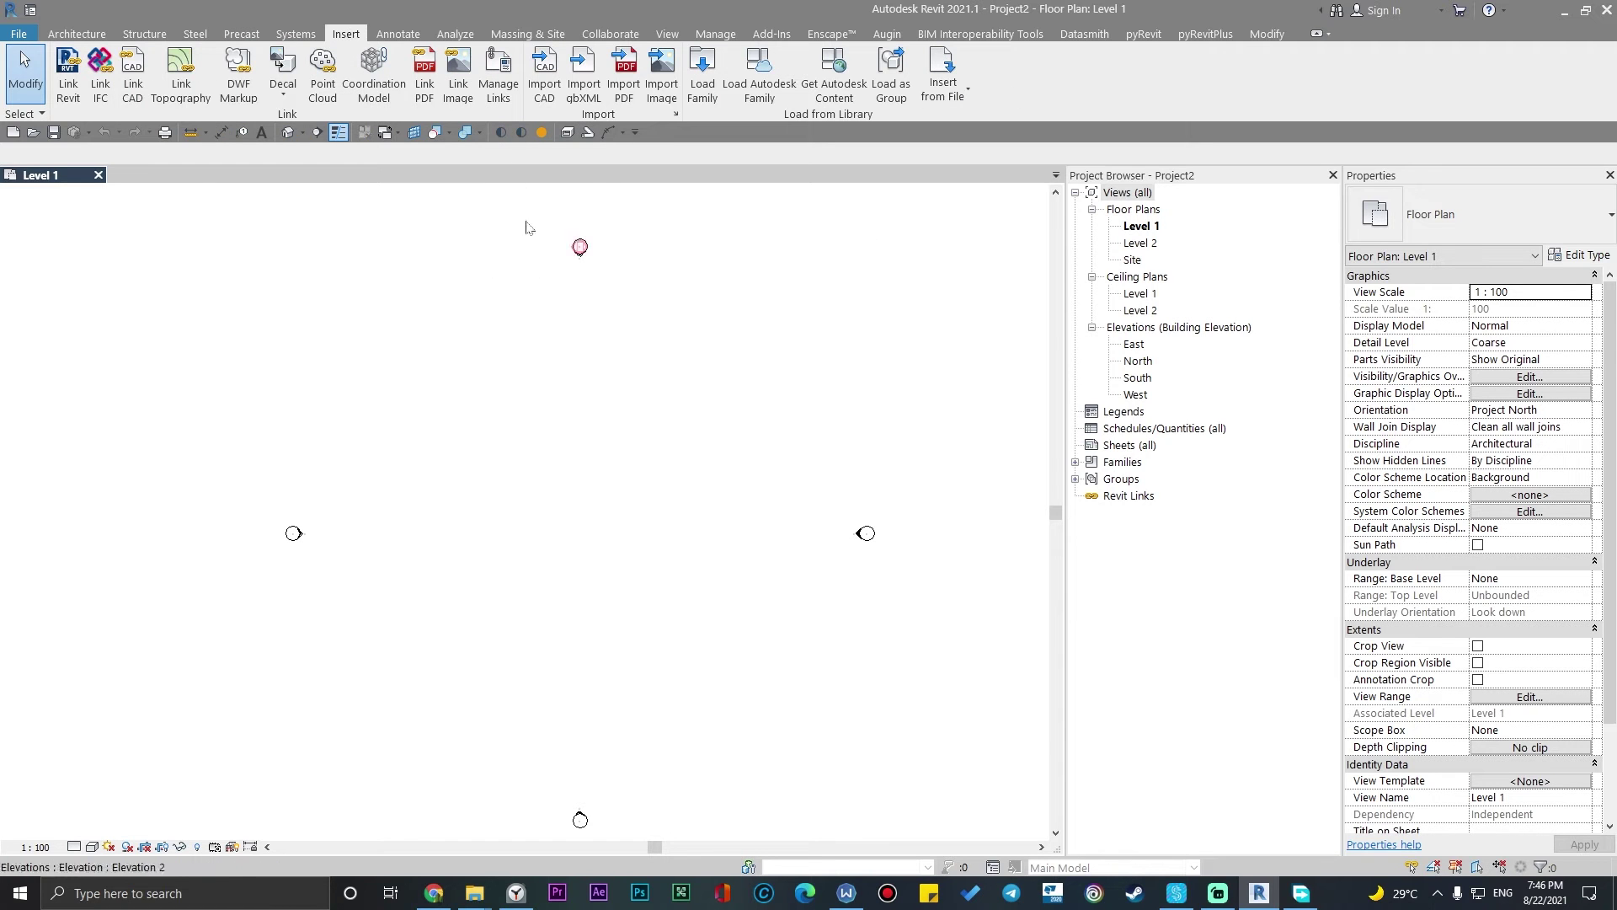
Link Refrence.rvt from the Desktop into Project2 with Link Revit
left_click(67, 80)
left_click(682, 482)
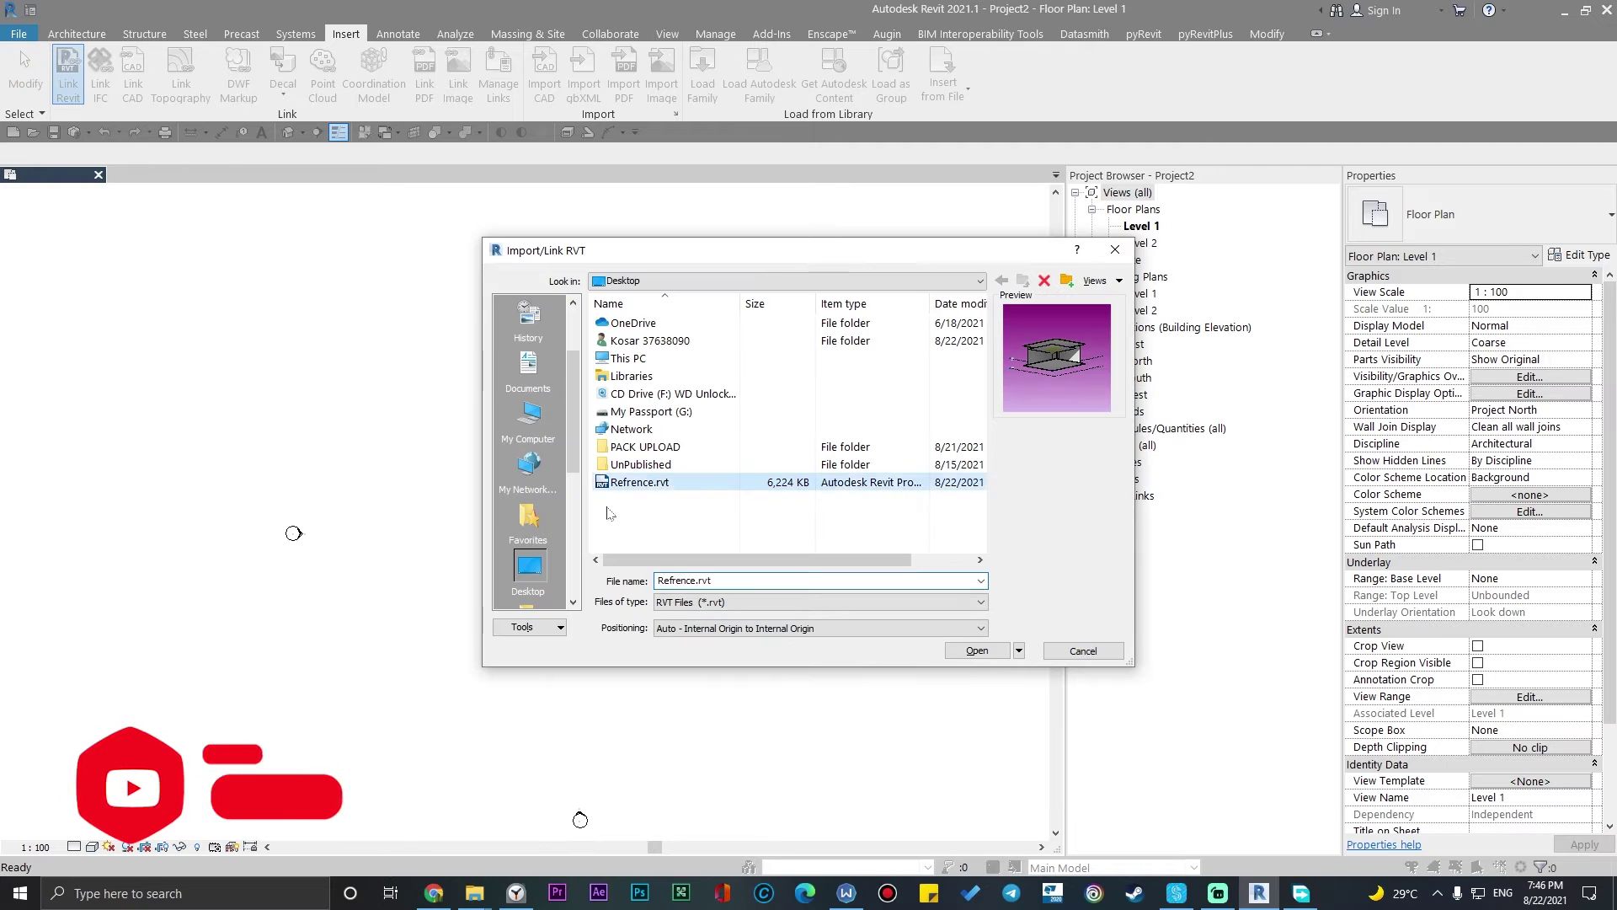
left_click(980, 651)
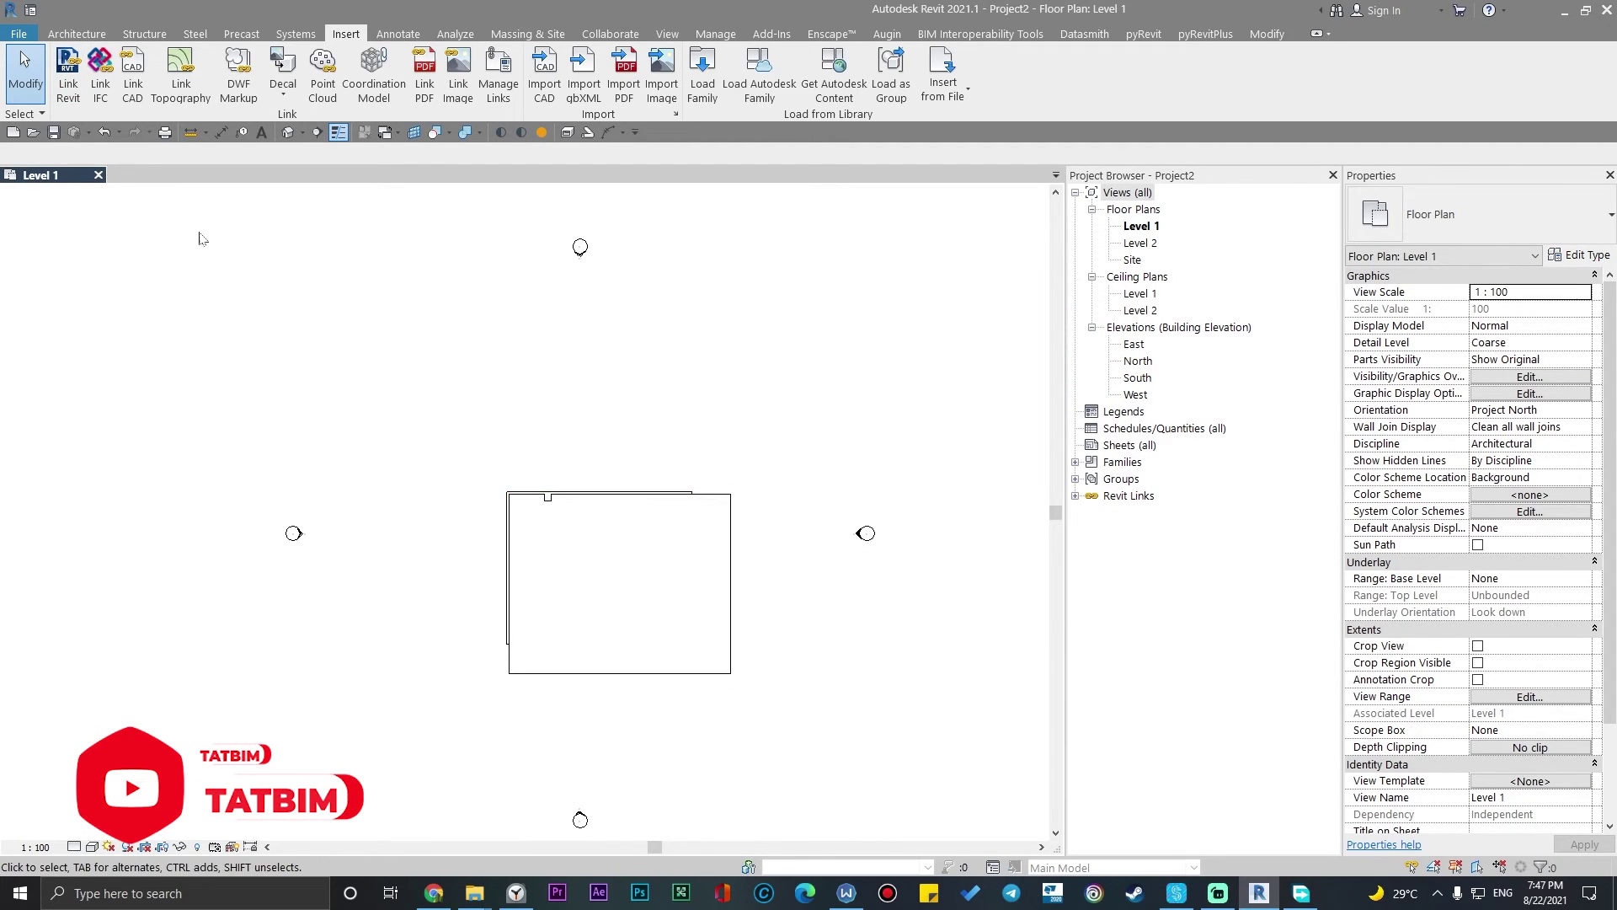
Show the linked room model in the Default 3D View, orbited to a near-front angle
left_click(288, 132)
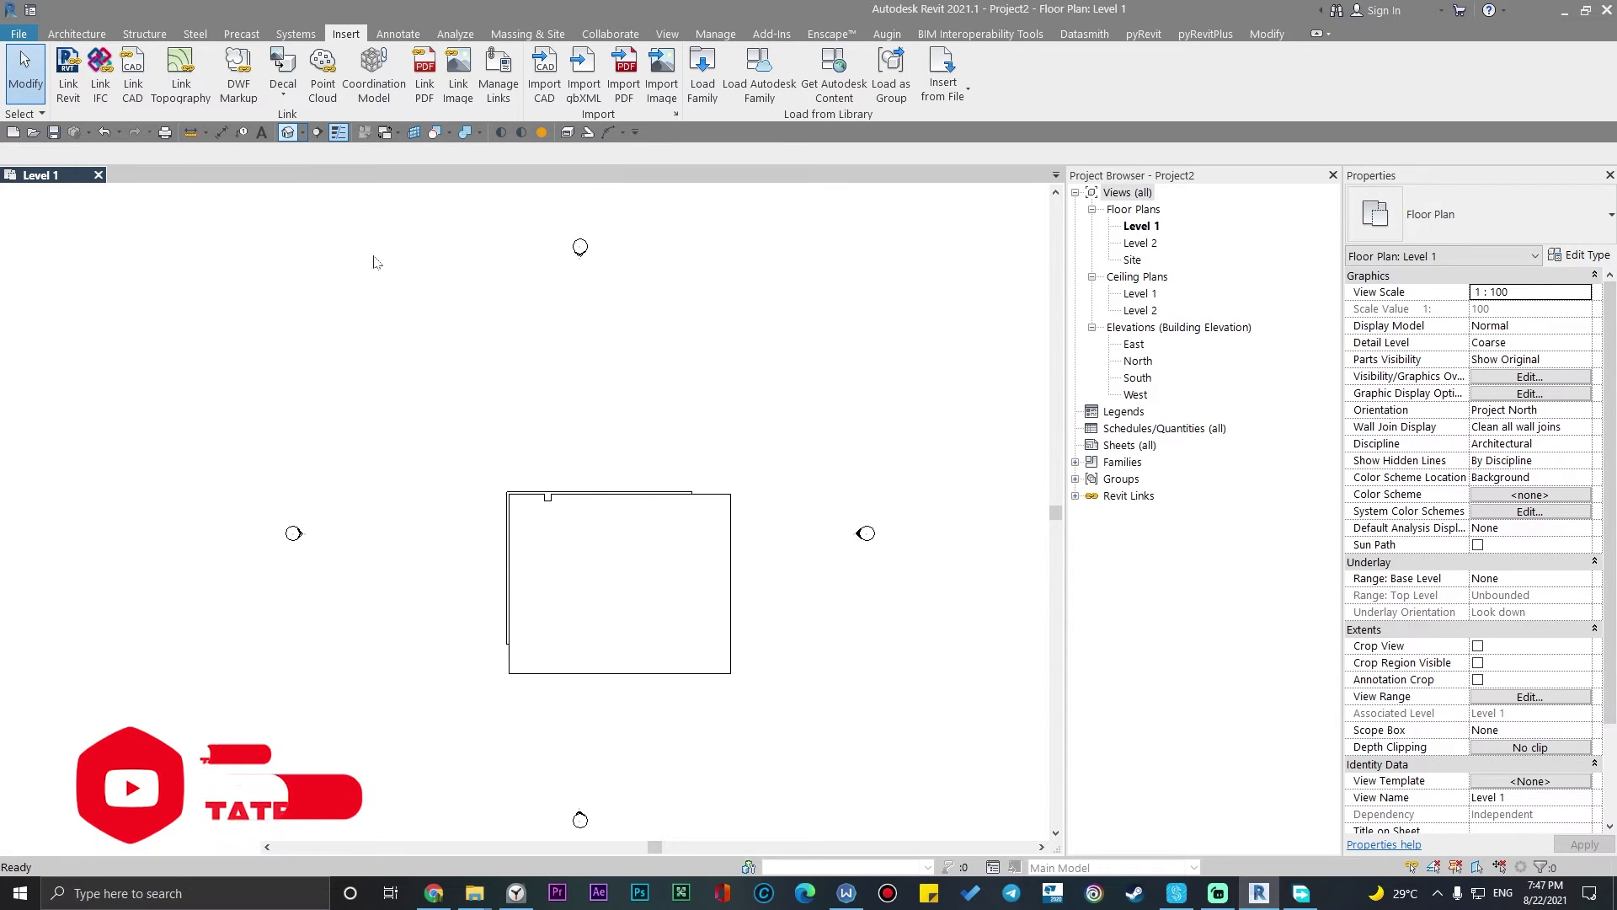
middle_click_drag(648, 538, 569, 478, "shift")
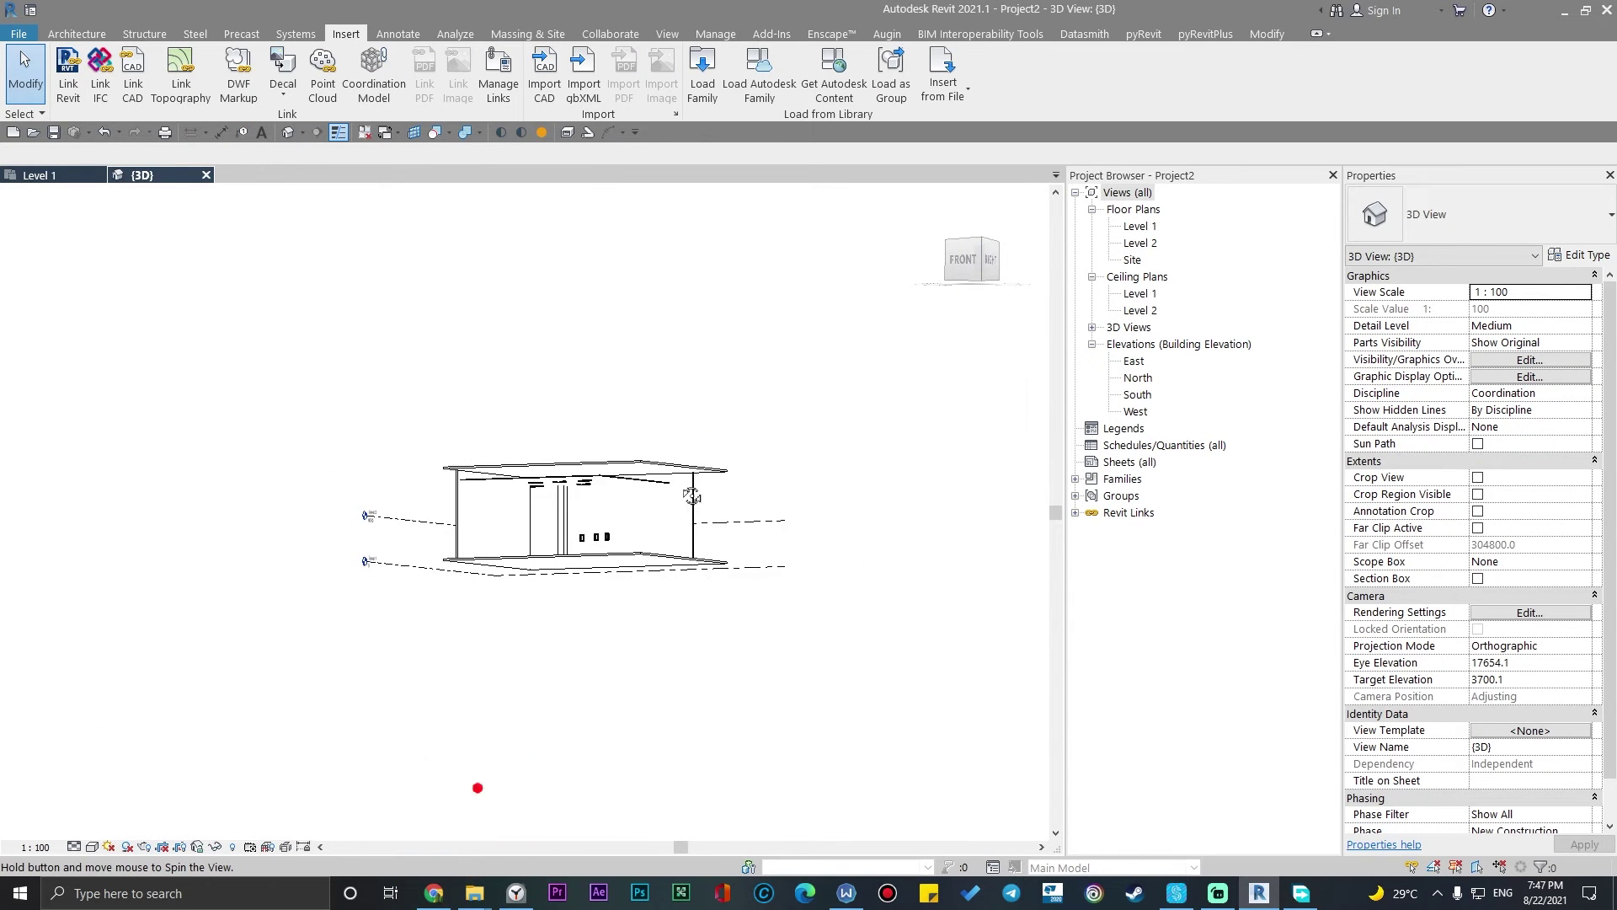
scroll(661, 593, "up", 2)
scroll(733, 542, "up", 1)
scroll(607, 552, "up", 2)
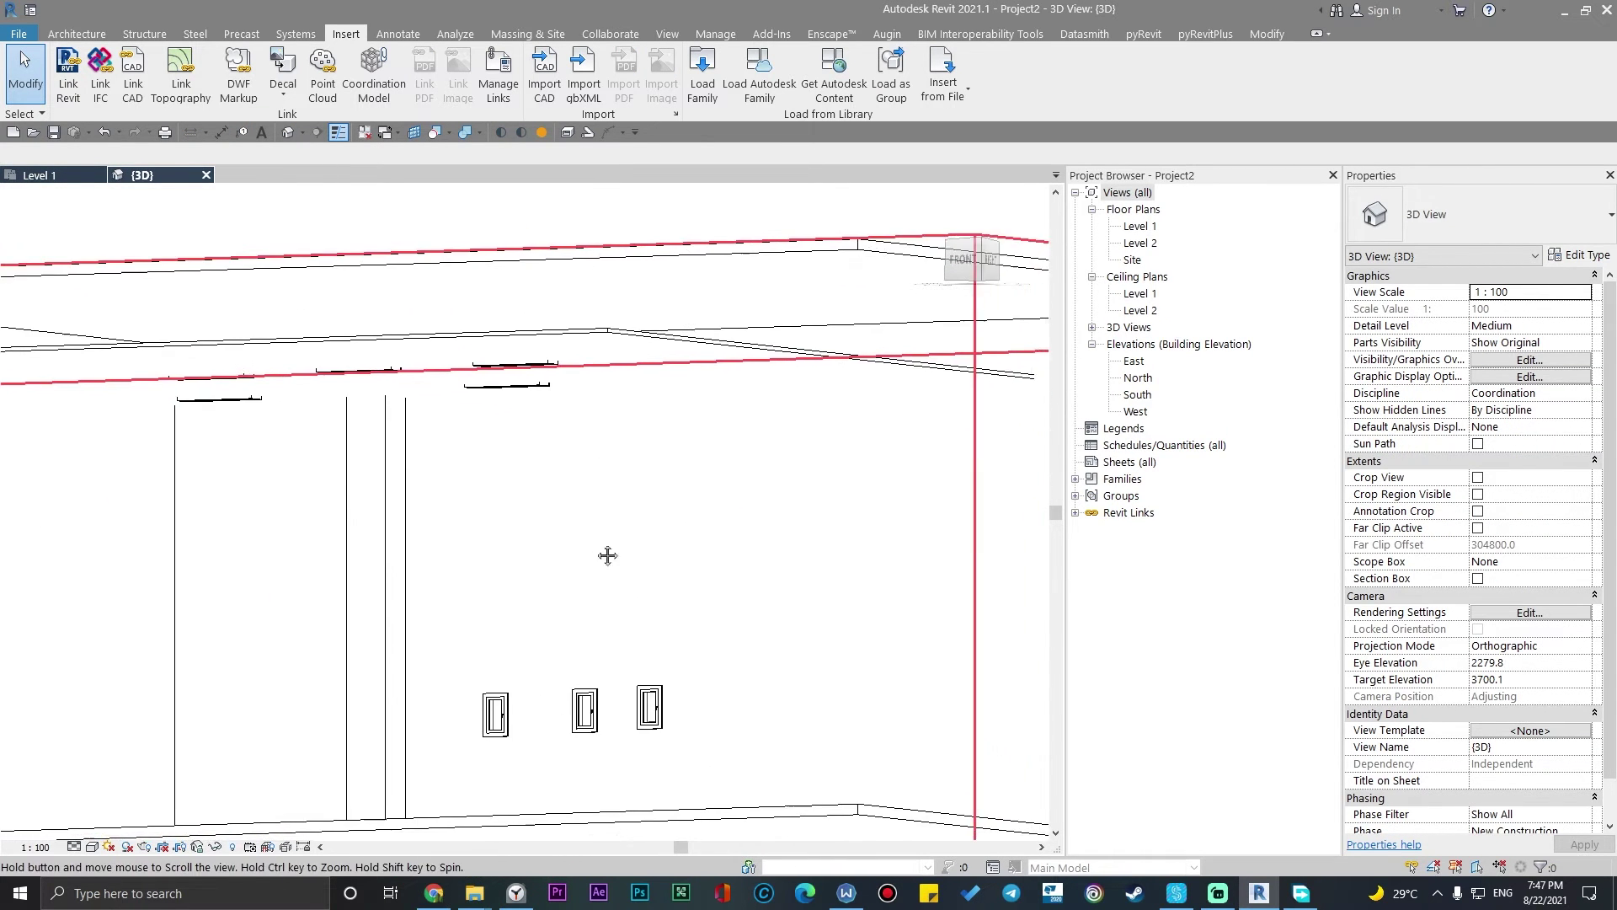
scroll(684, 510, "up", 2)
scroll(684, 511, "down", 2)
scroll(658, 531, "up", 2)
scroll(631, 556, "down", 2)
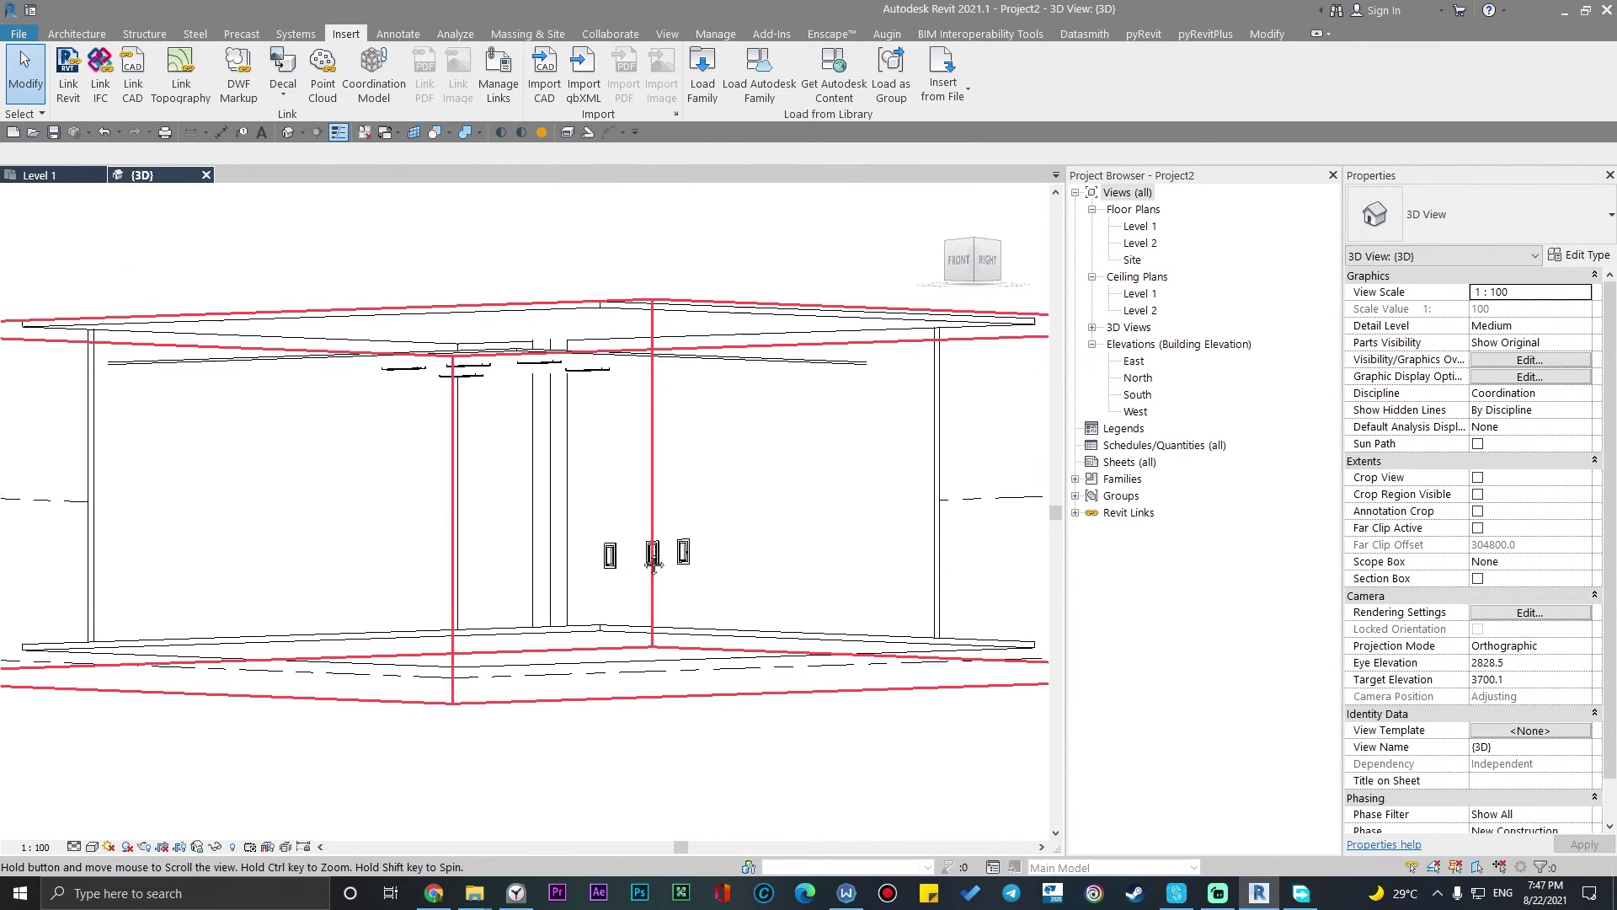
mouse_move(620, 569)
middle_mouse_down("shift")
mouse_move(592, 587)
mouse_move(639, 650)
middle_mouse_up("shift")
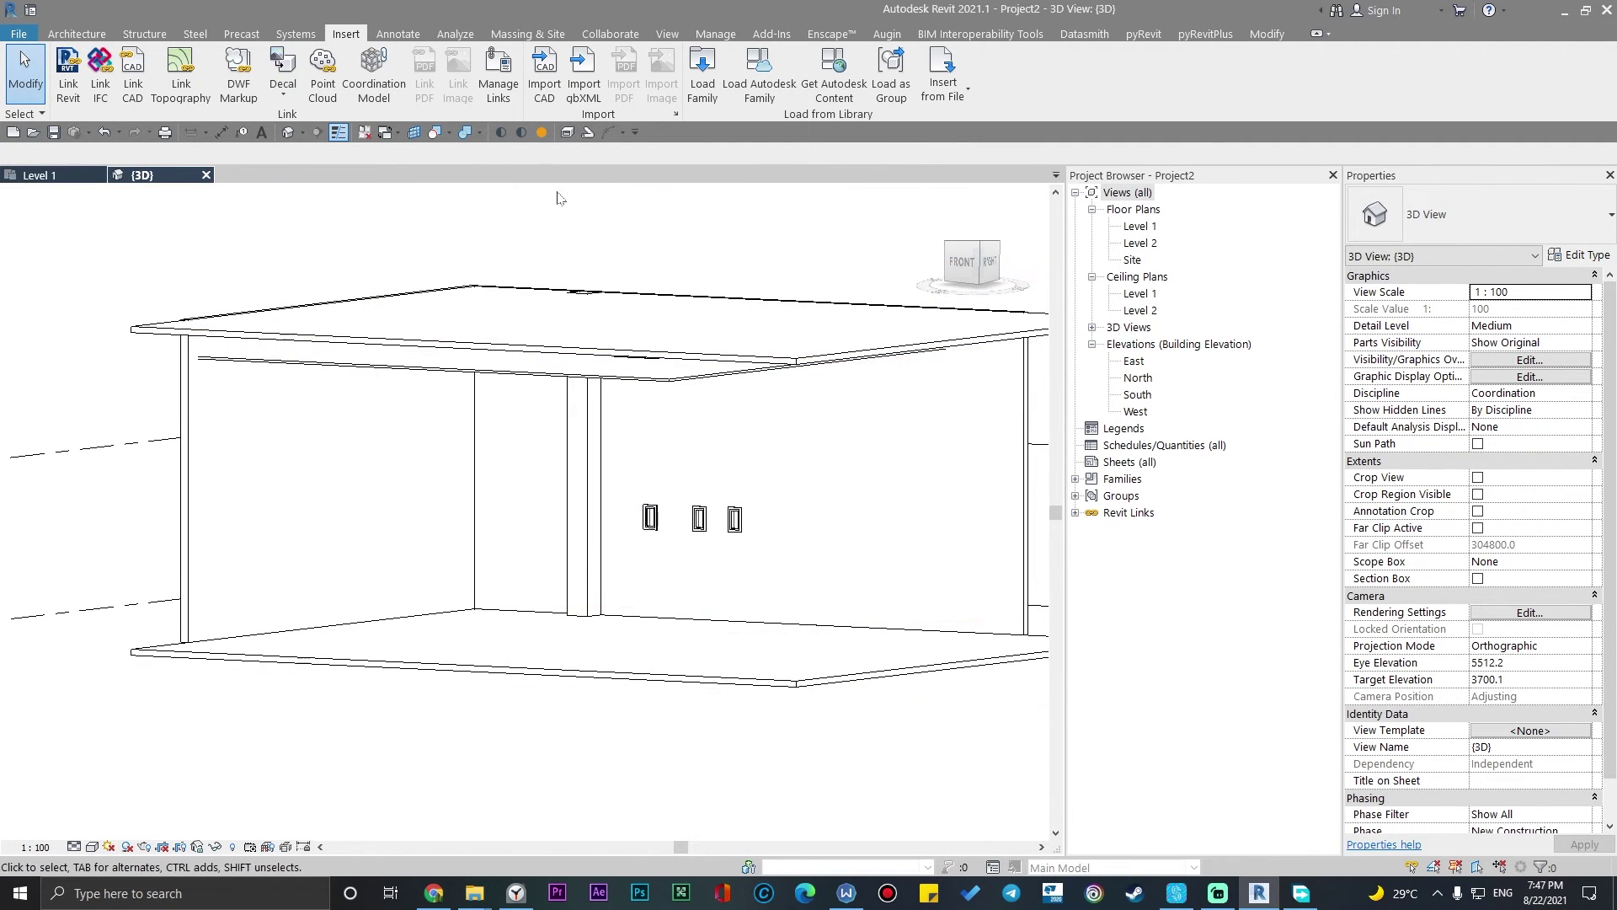
left_click(607, 33)
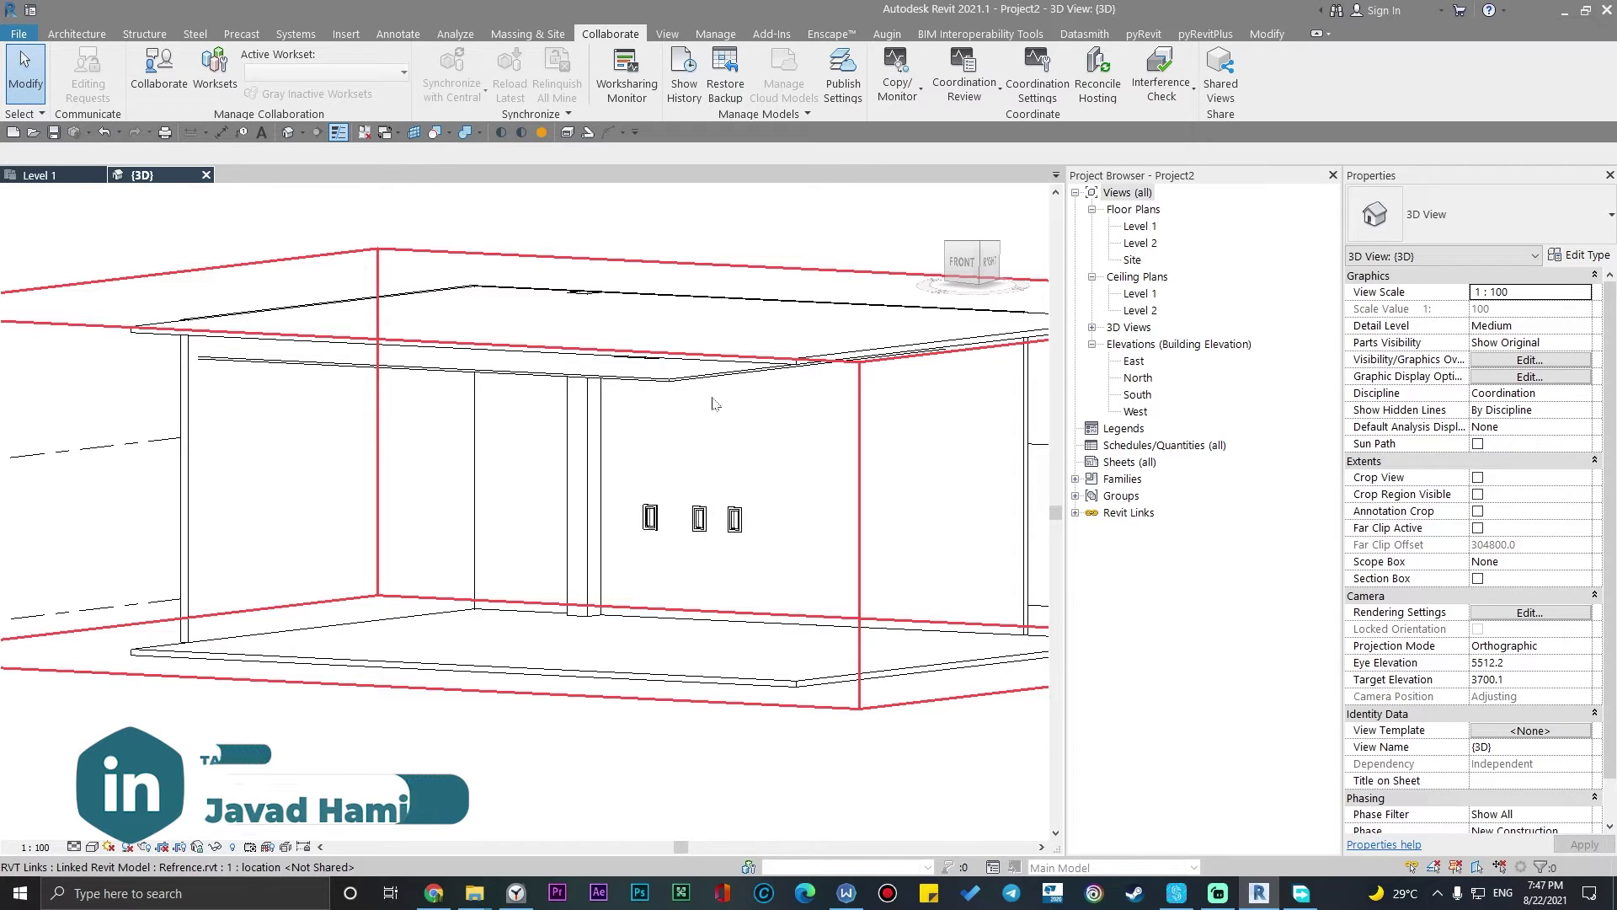
mouse_move(942, 658)
middle_mouse_down("shift")
mouse_move(829, 734)
mouse_move(651, 521)
middle_mouse_up("shift")
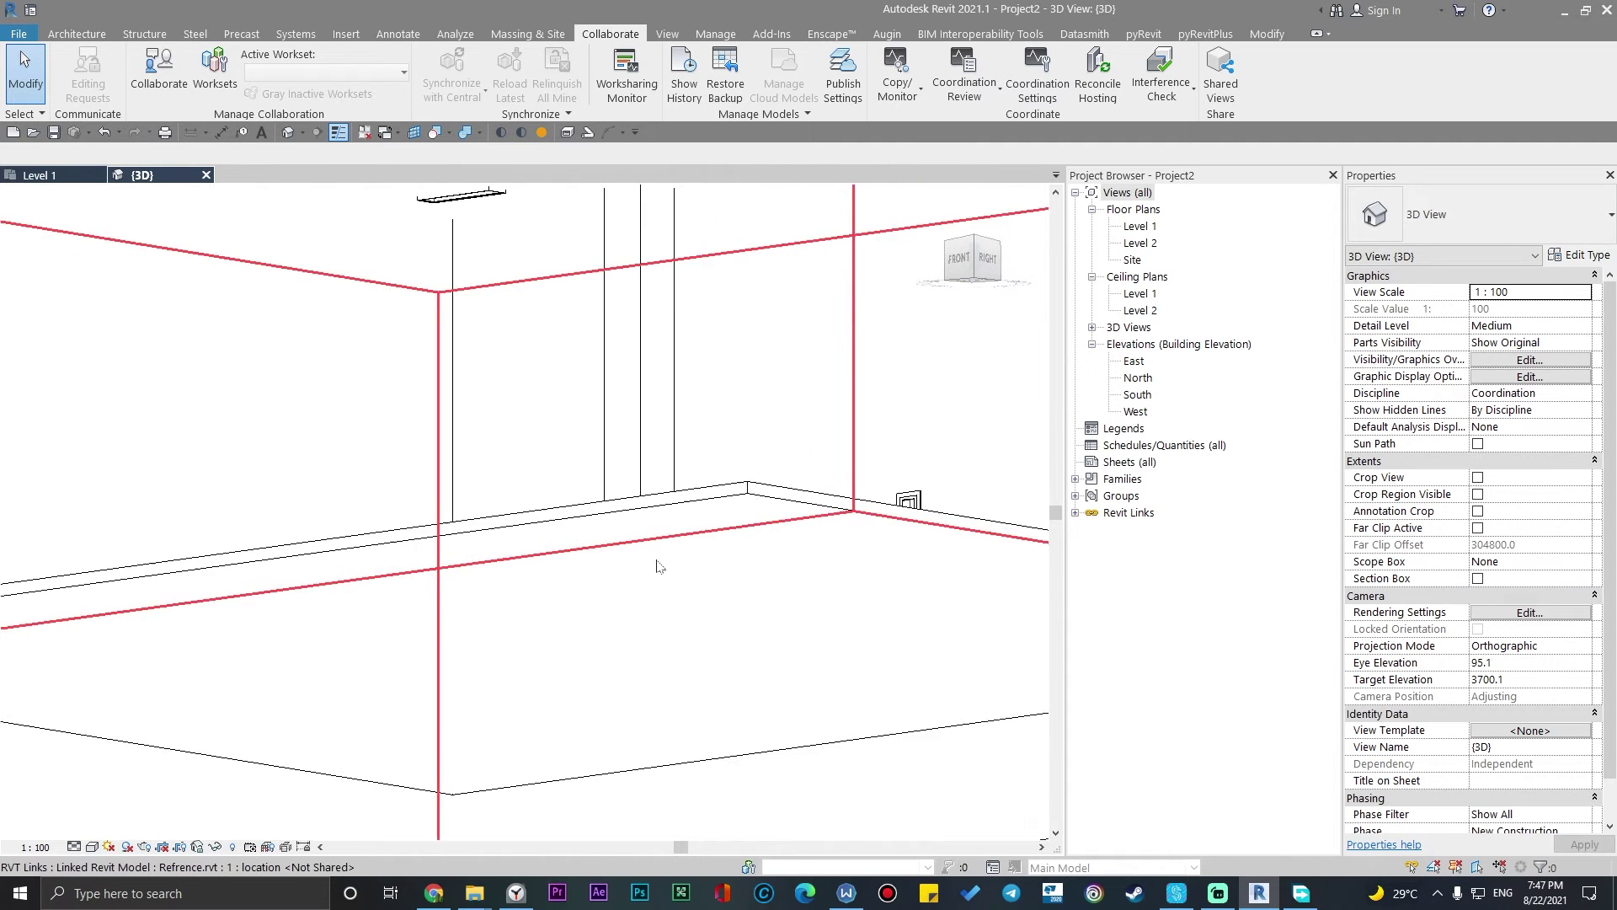
middle_click_drag(650, 520, 669, 636, "shift")
middle_click_drag(809, 582, 797, 605, "shift")
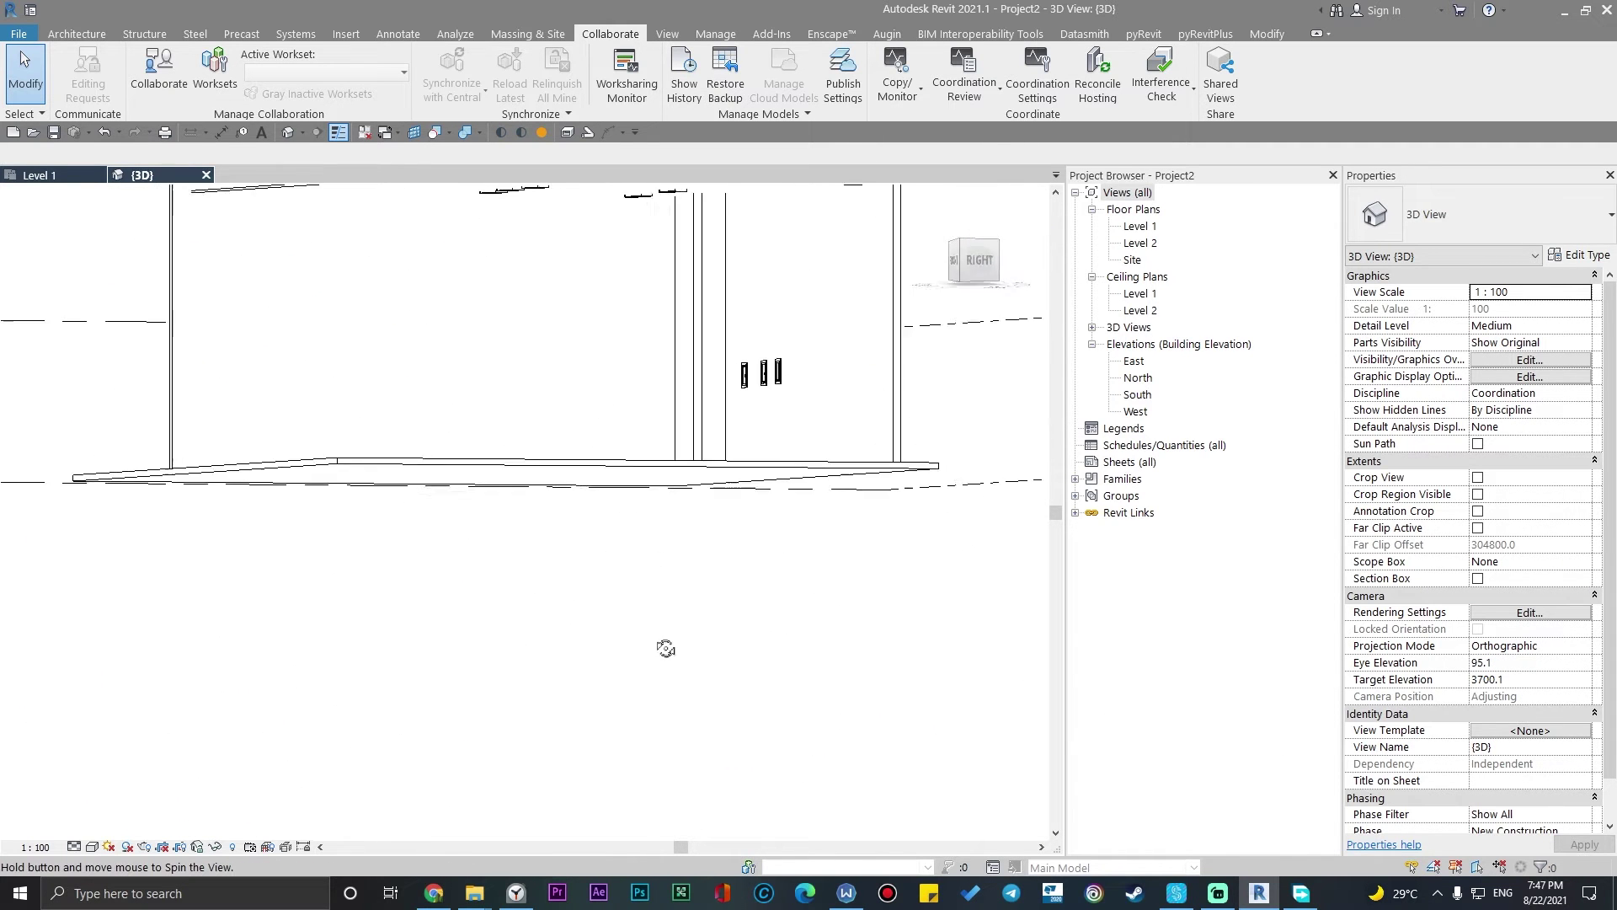
scroll(797, 606, "up", 3)
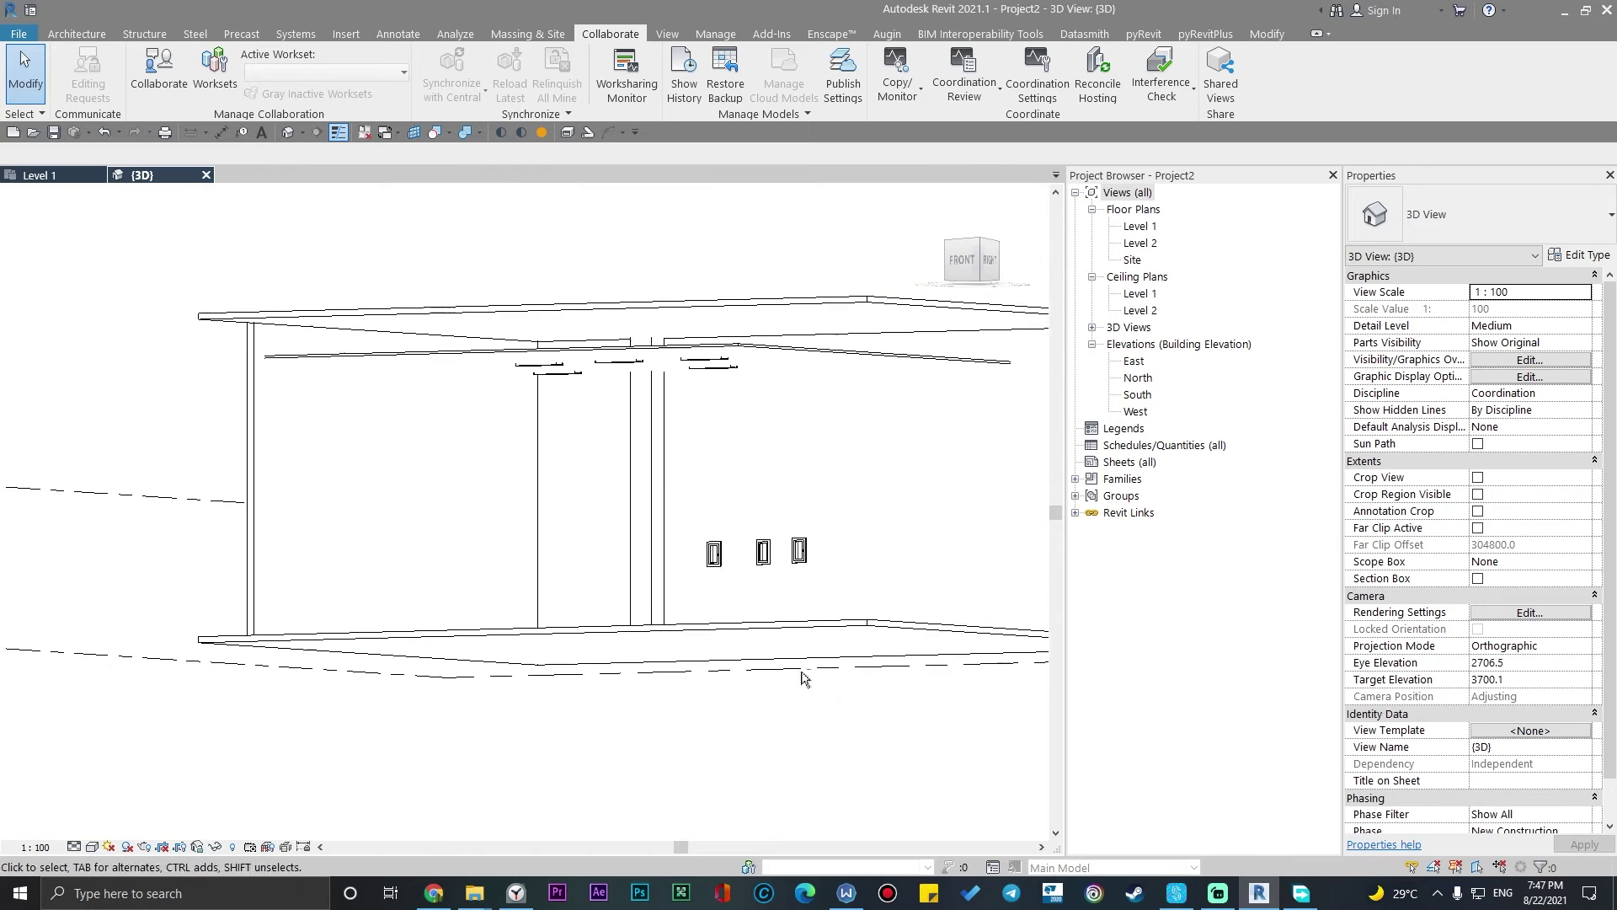
scroll(849, 352, "up", 3)
scroll(849, 352, "up", 2)
mouse_move(849, 351)
middle_mouse_down("shift")
mouse_move(859, 459)
mouse_move(709, 167)
middle_mouse_up("shift")
scroll(734, 265, "down", 2)
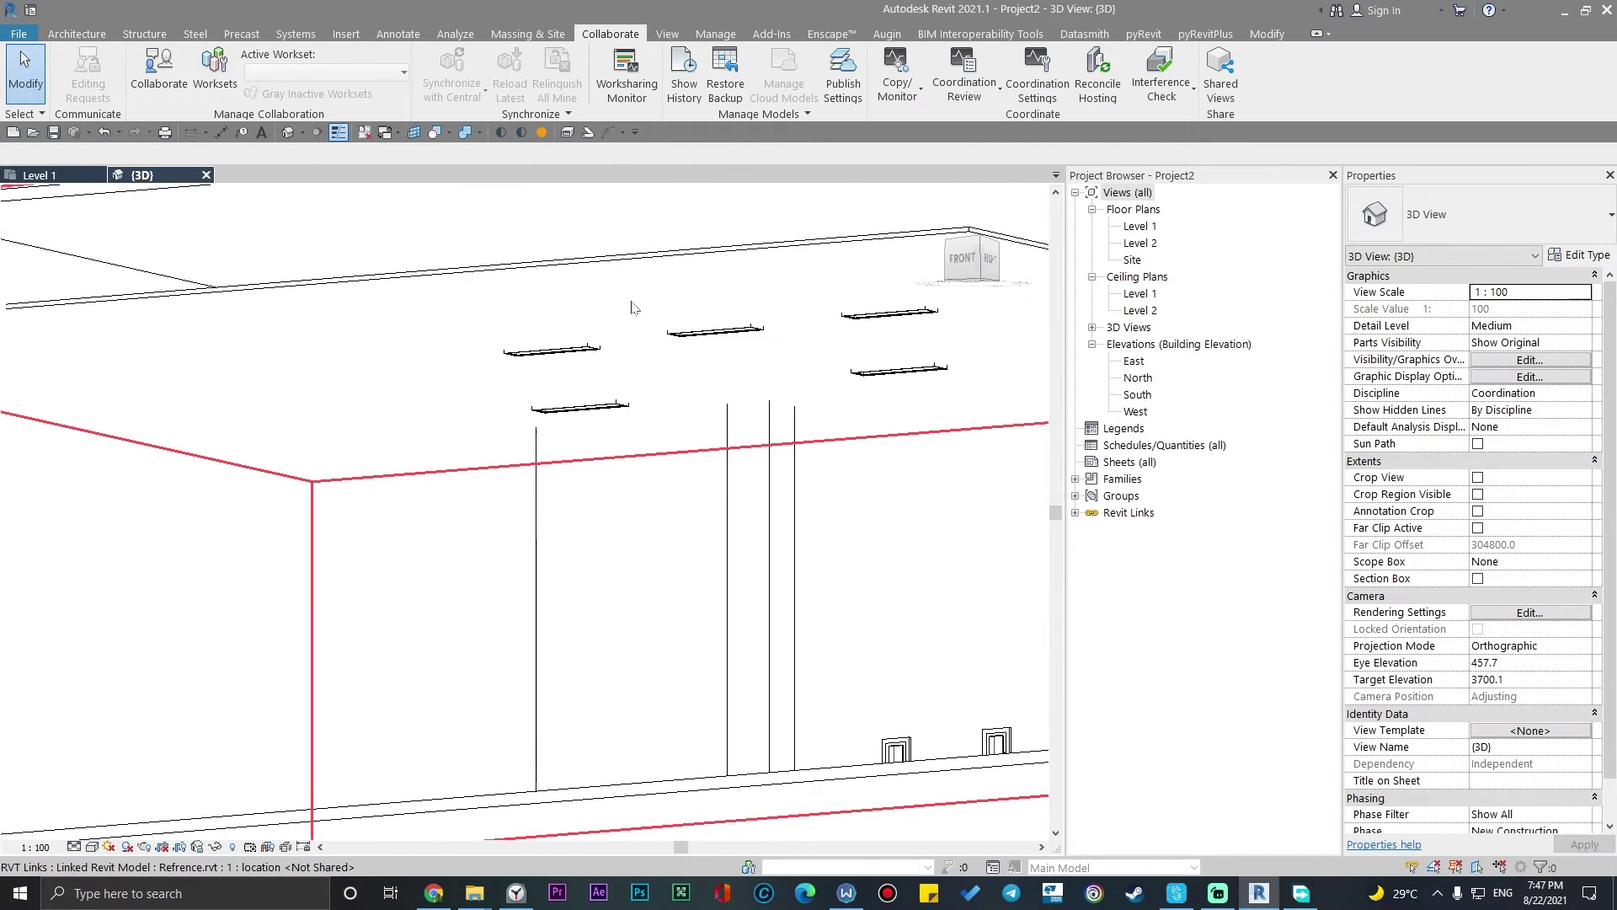
scroll(644, 359, "down", 2)
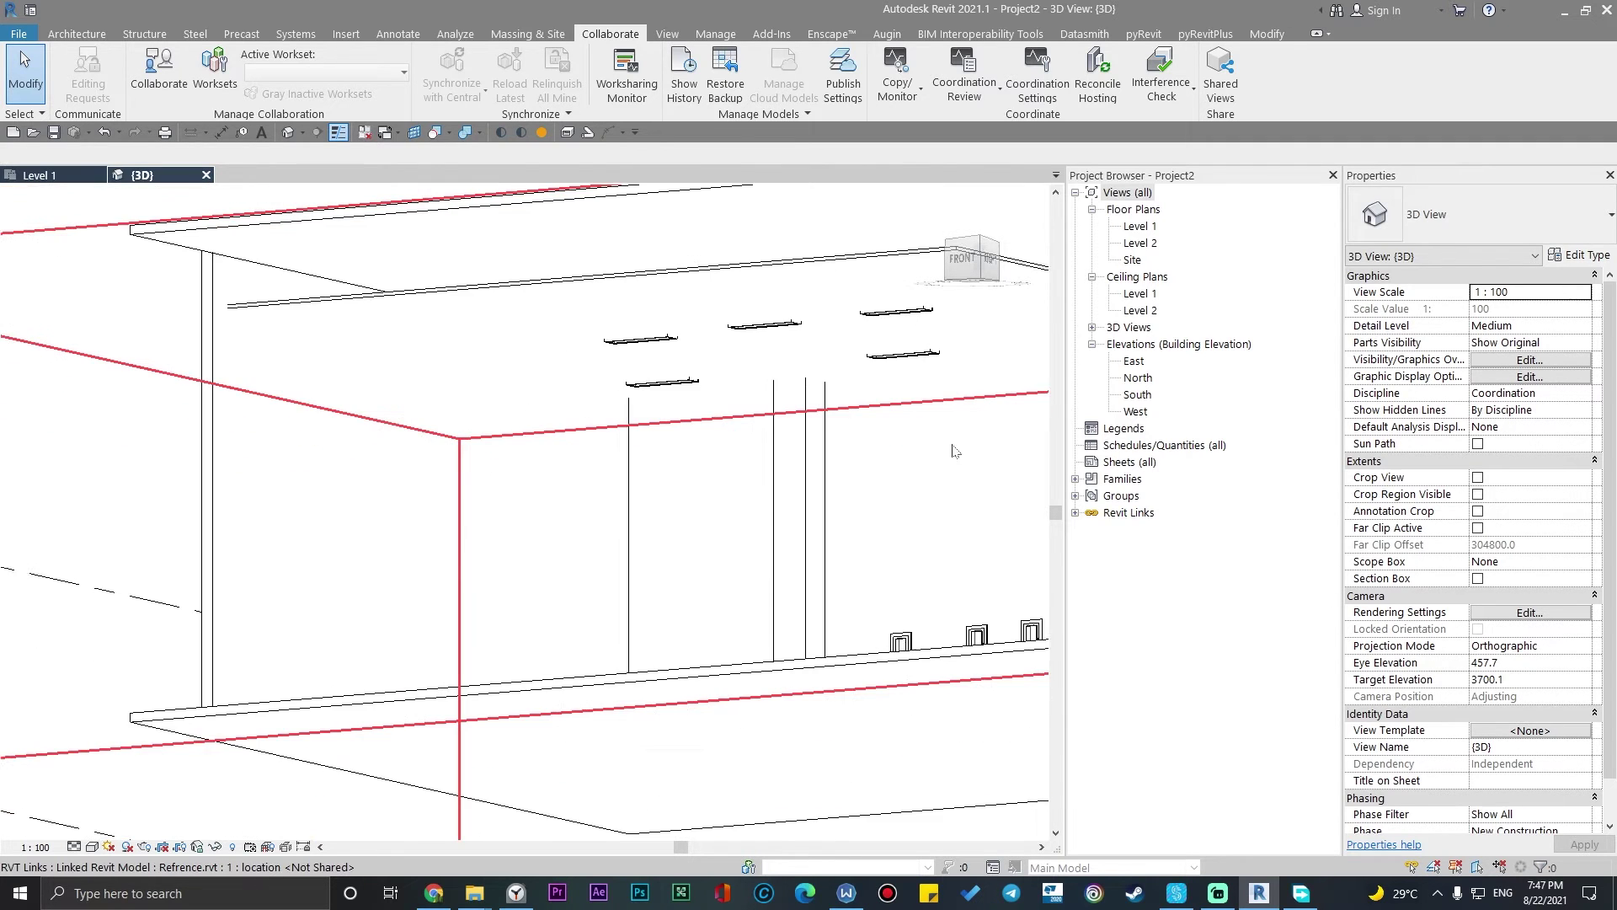
middle_click_drag(835, 405, 846, 433)
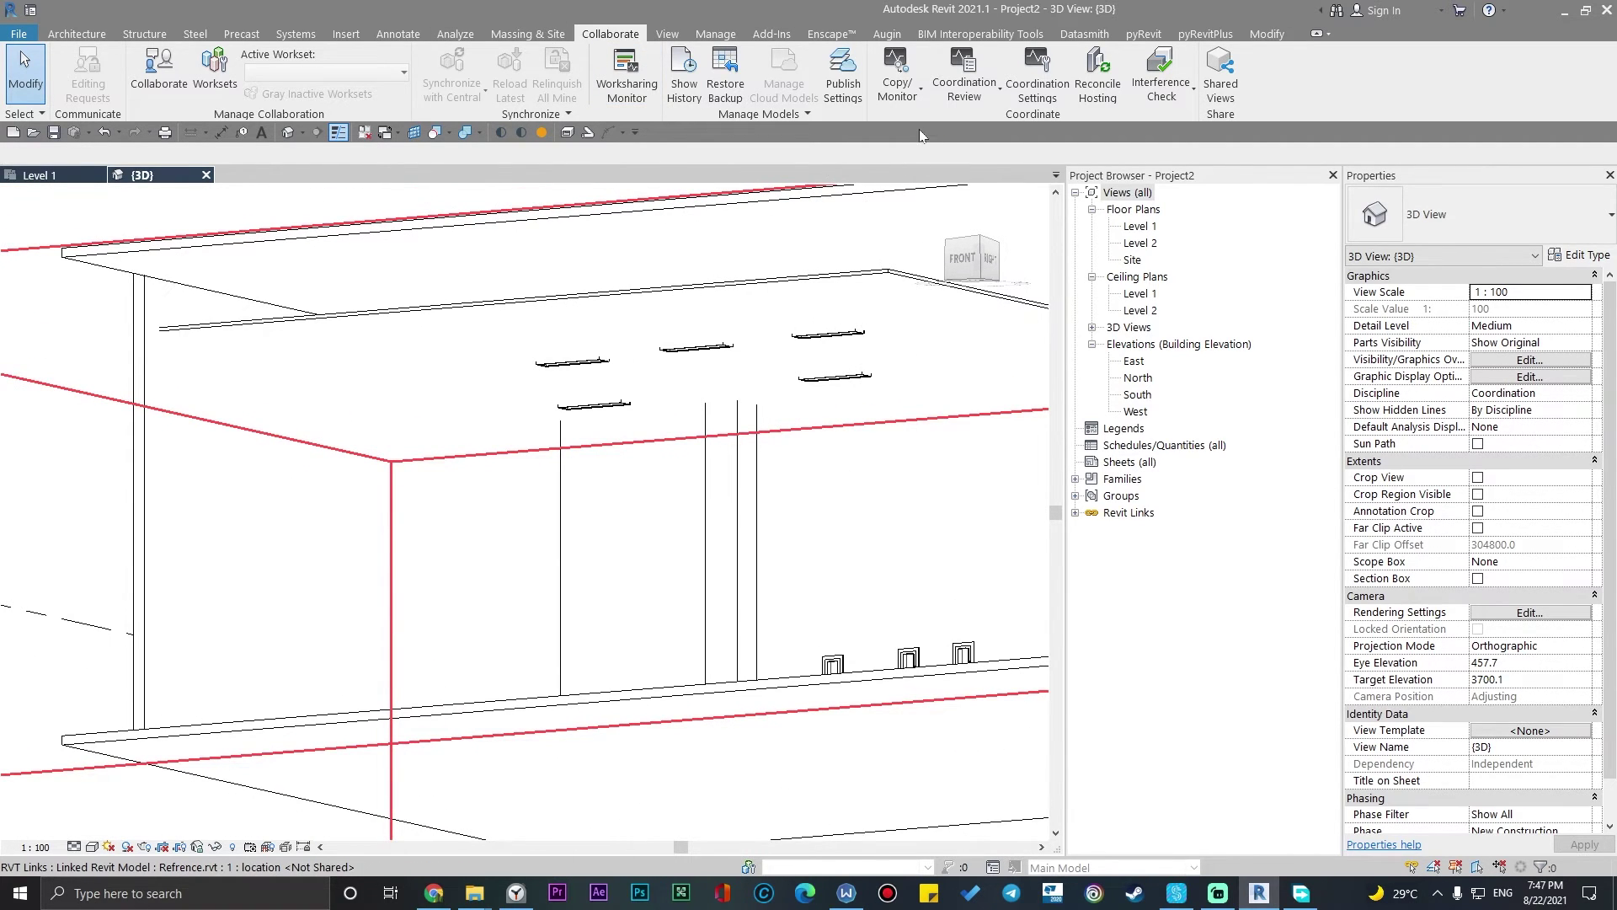
Start Copy/Monitor with the linked Refrence model as the source
left_click(901, 91)
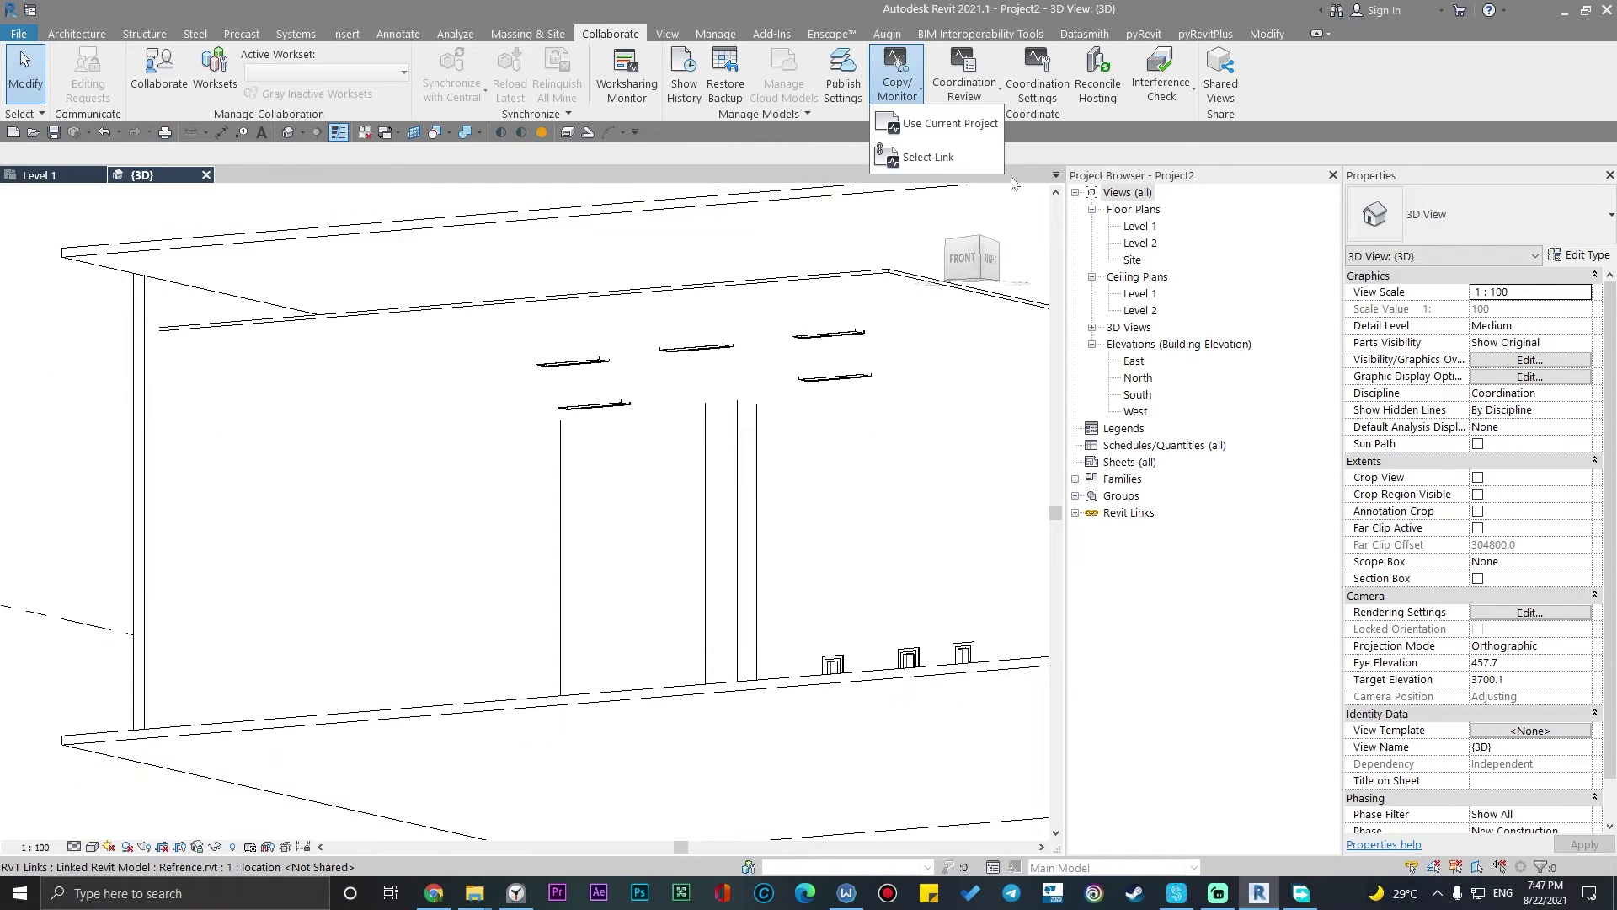
left_click(930, 157)
scroll(707, 491, "down", 2)
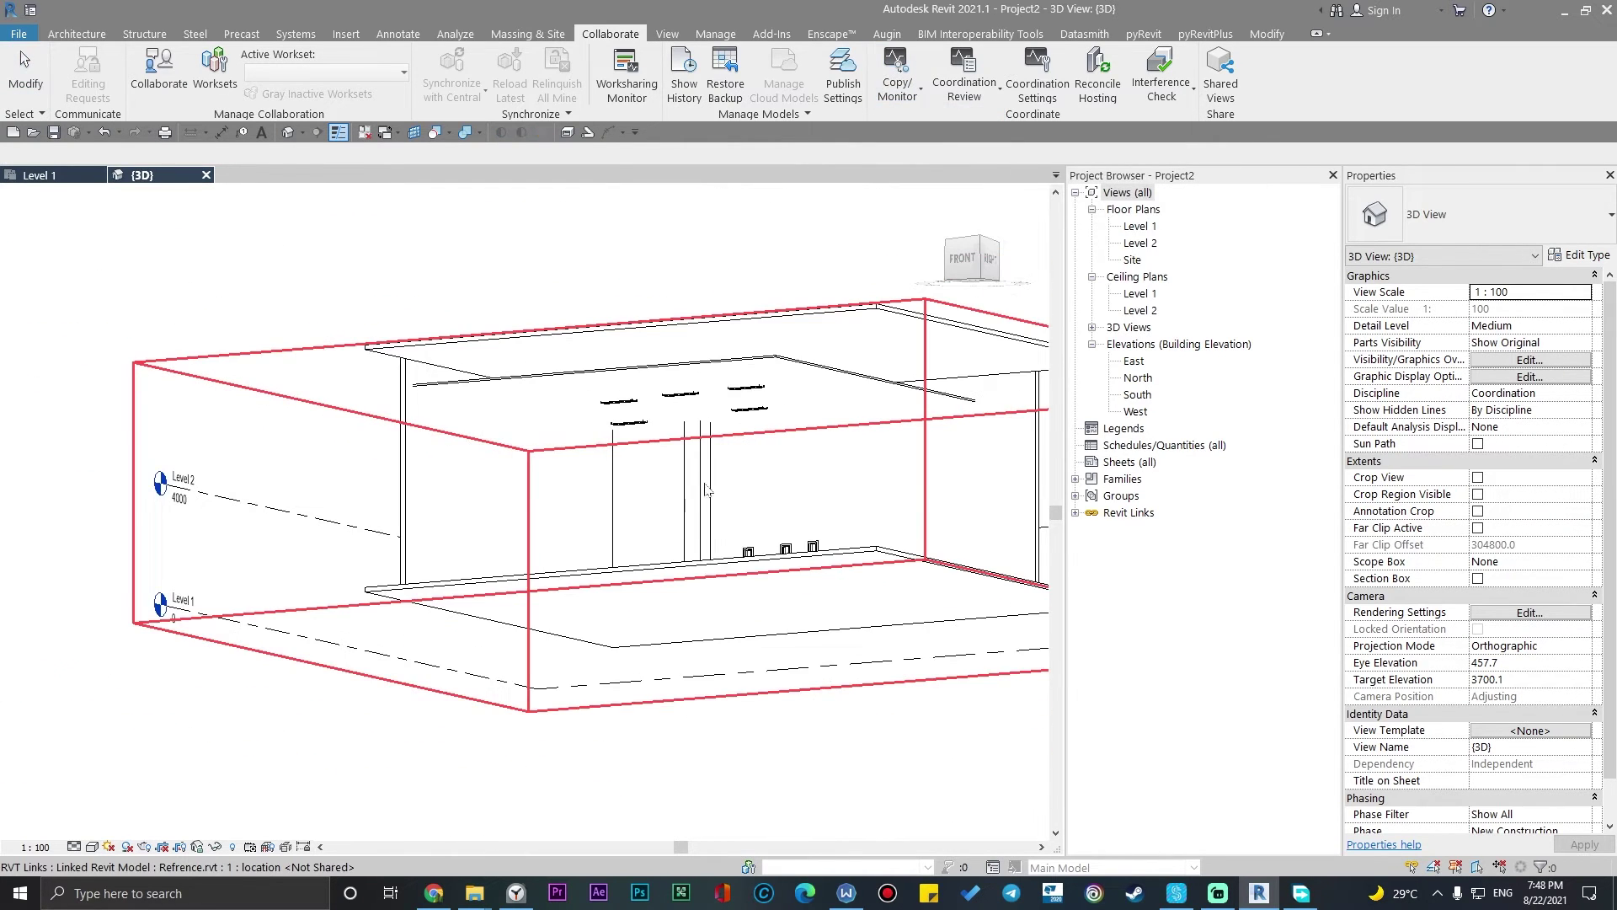
left_click(725, 439)
scroll(325, 308, "up", 2)
scroll(530, 372, "up", 2)
scroll(451, 408, "up", 2)
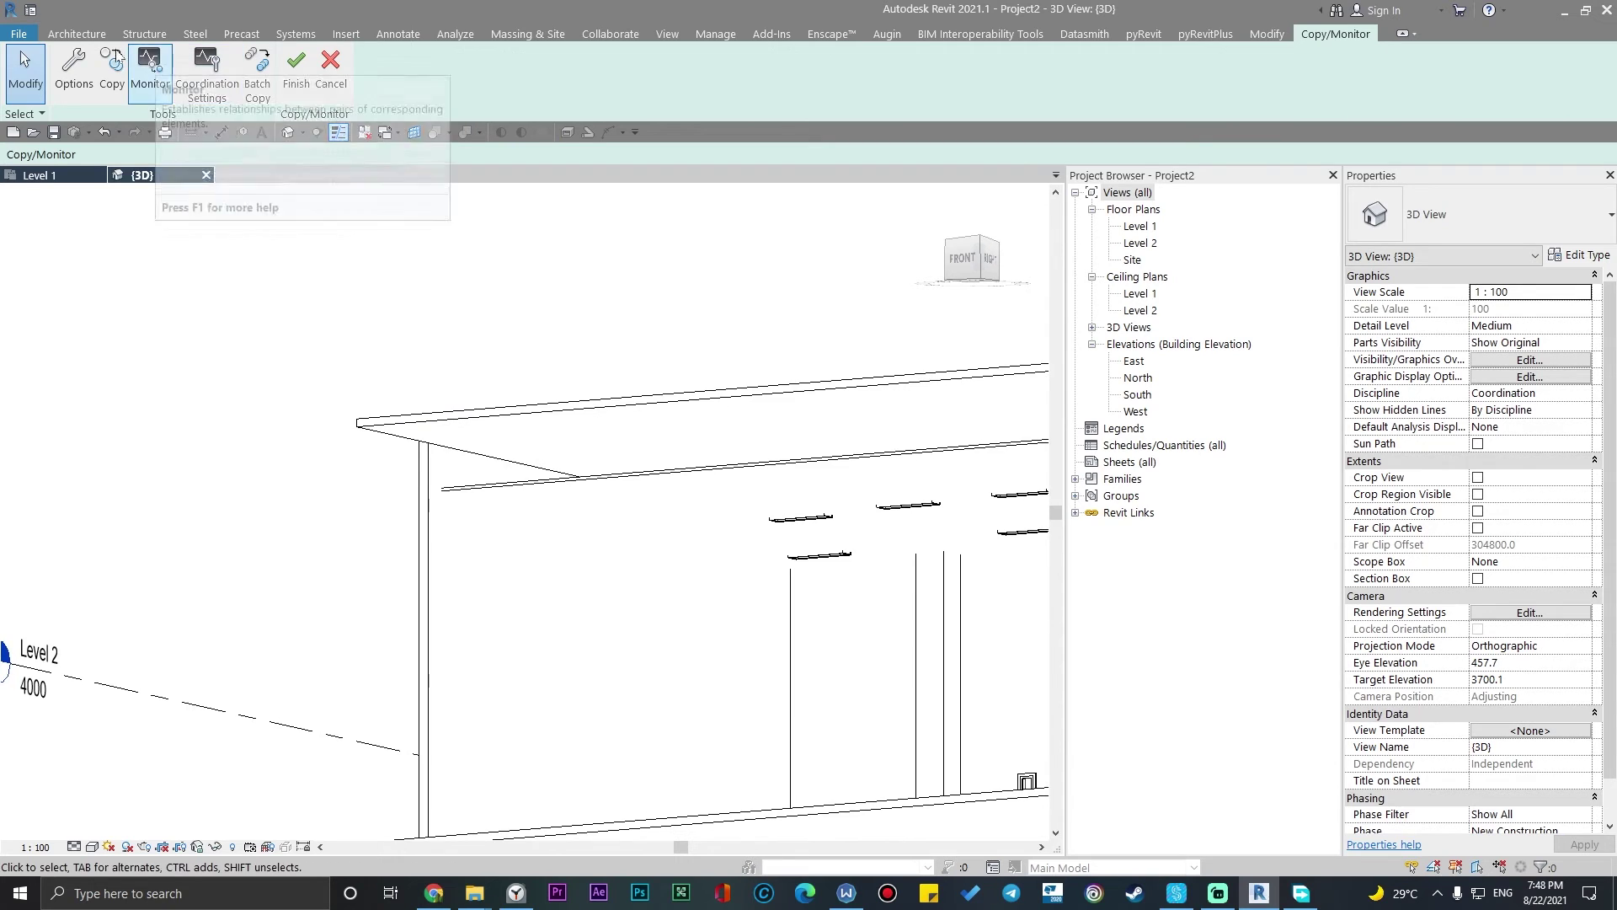
left_click(111, 64)
scroll(797, 491, "up", 2)
scroll(685, 485, "up", 1)
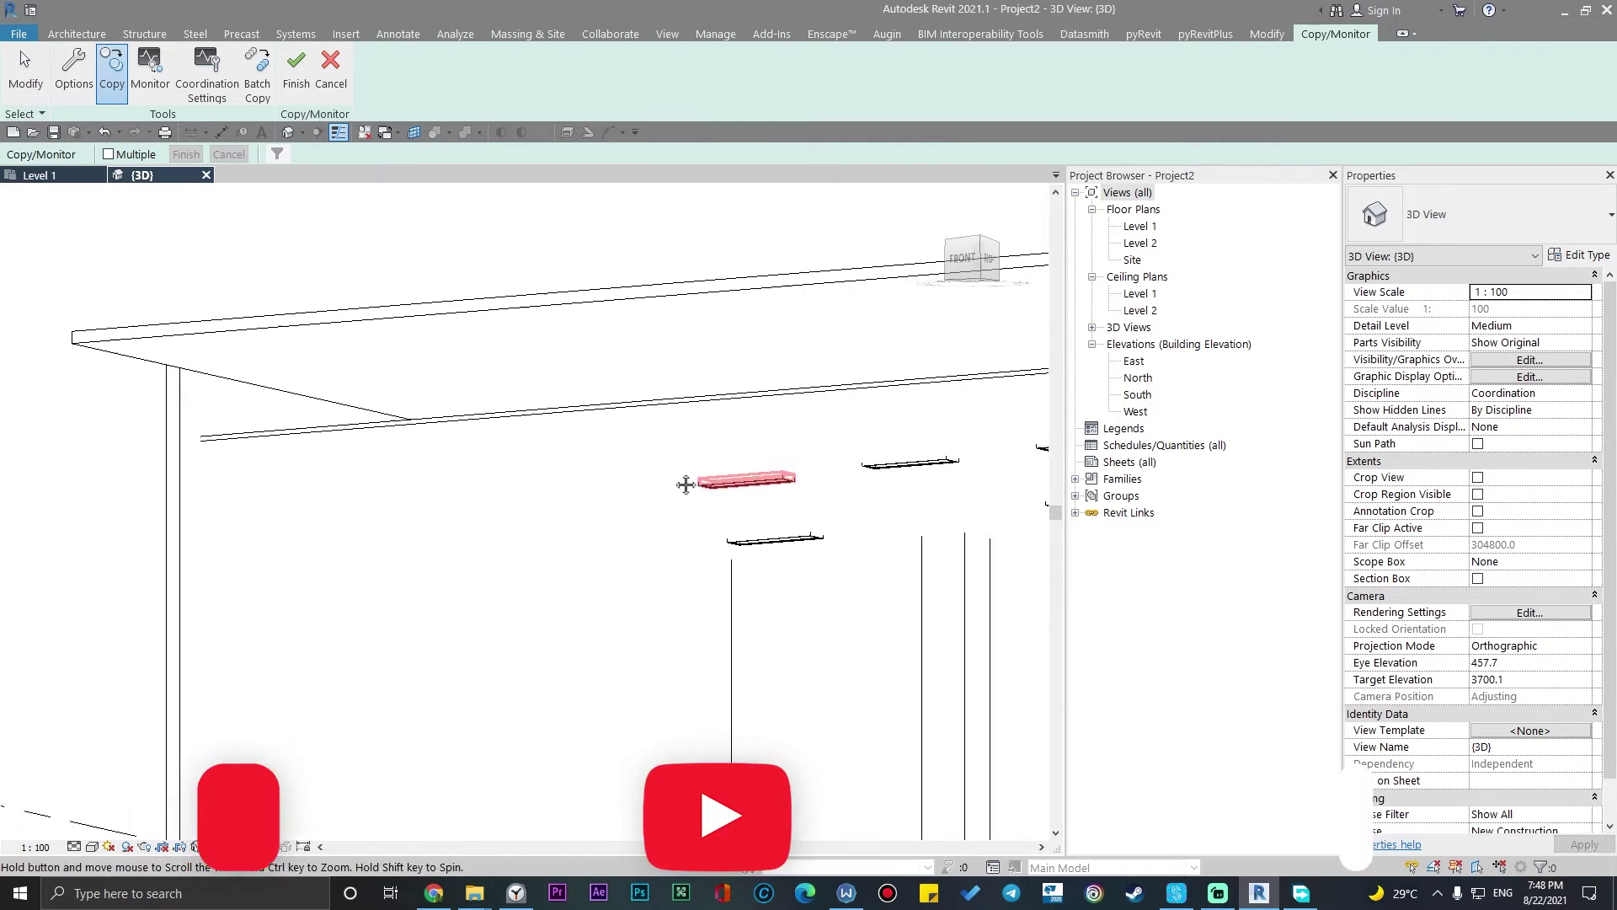
scroll(685, 484, "down", 2)
scroll(617, 477, "up", 2)
scroll(616, 478, "up", 1)
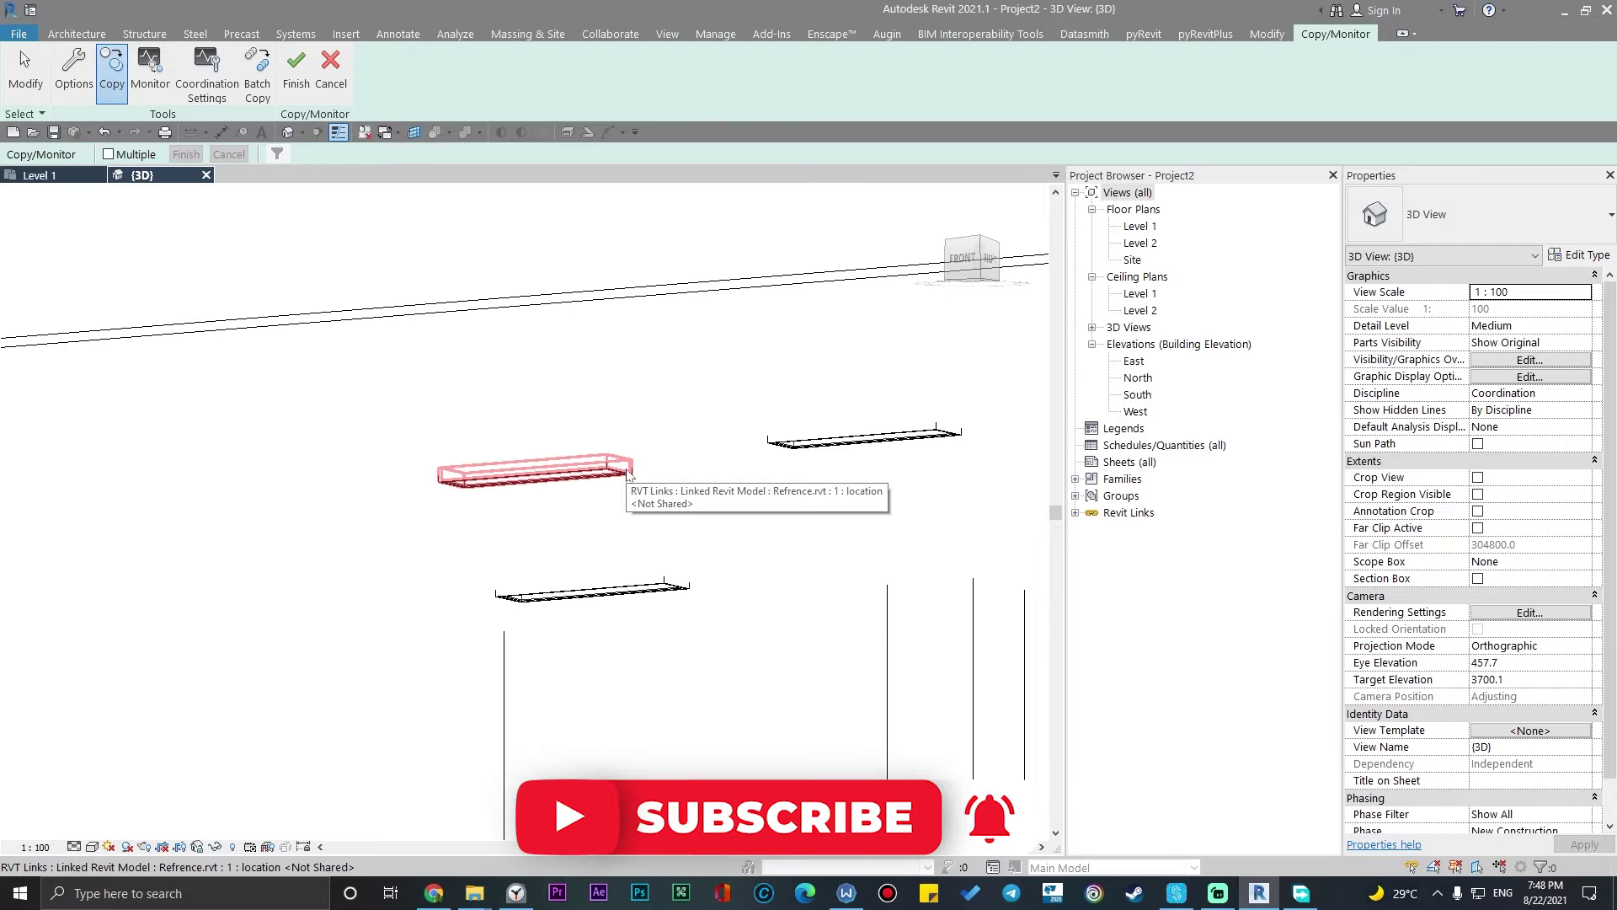
Copy one linear ceiling light from the link into the project
middle_click_drag(628, 472, 477, 444, "shift")
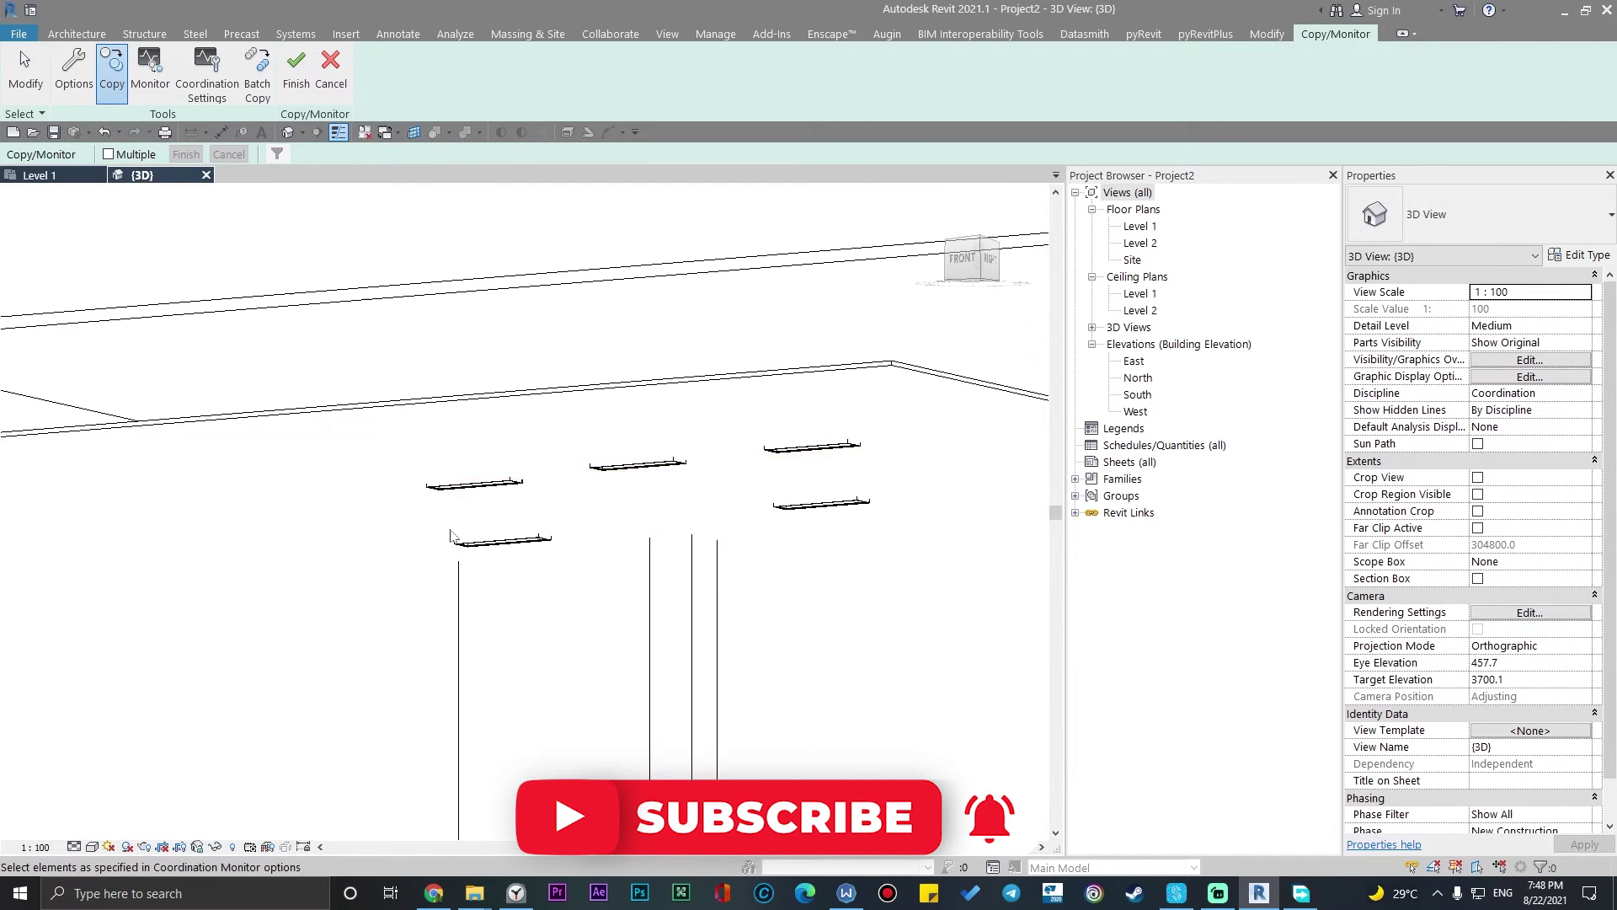
scroll(478, 445, "up", 3)
mouse_move(479, 445)
middle_mouse_down("shift")
mouse_move(552, 384)
mouse_move(434, 368)
middle_mouse_up("shift")
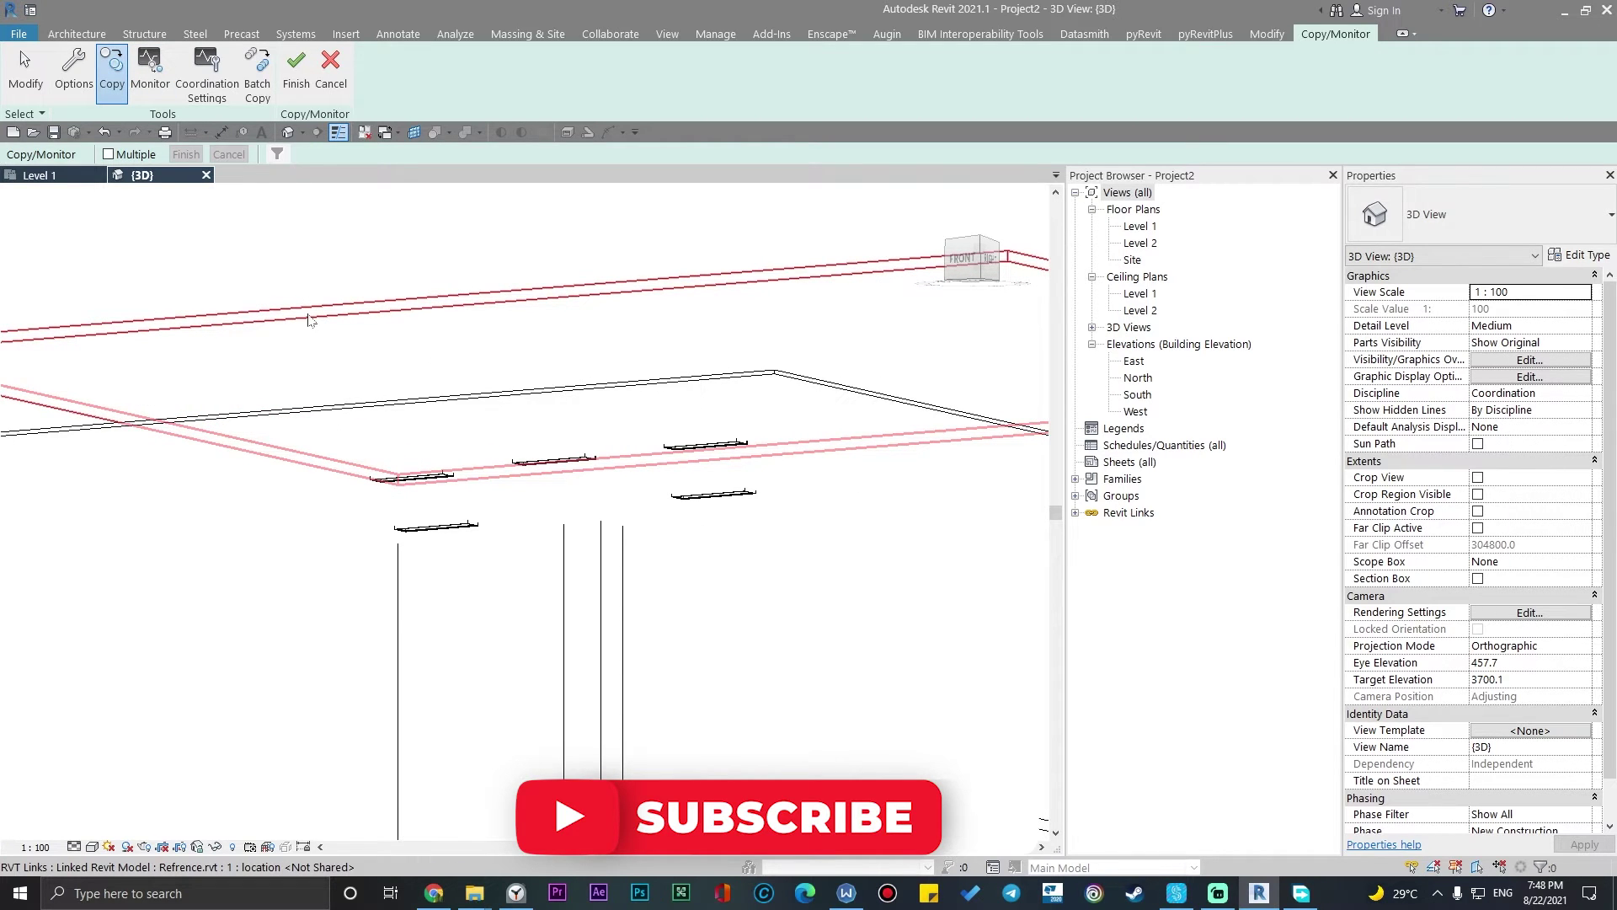
scroll(659, 434, "up", 2)
mouse_move(658, 435)
middle_mouse_down()
mouse_move(721, 375)
mouse_move(737, 545)
middle_mouse_up()
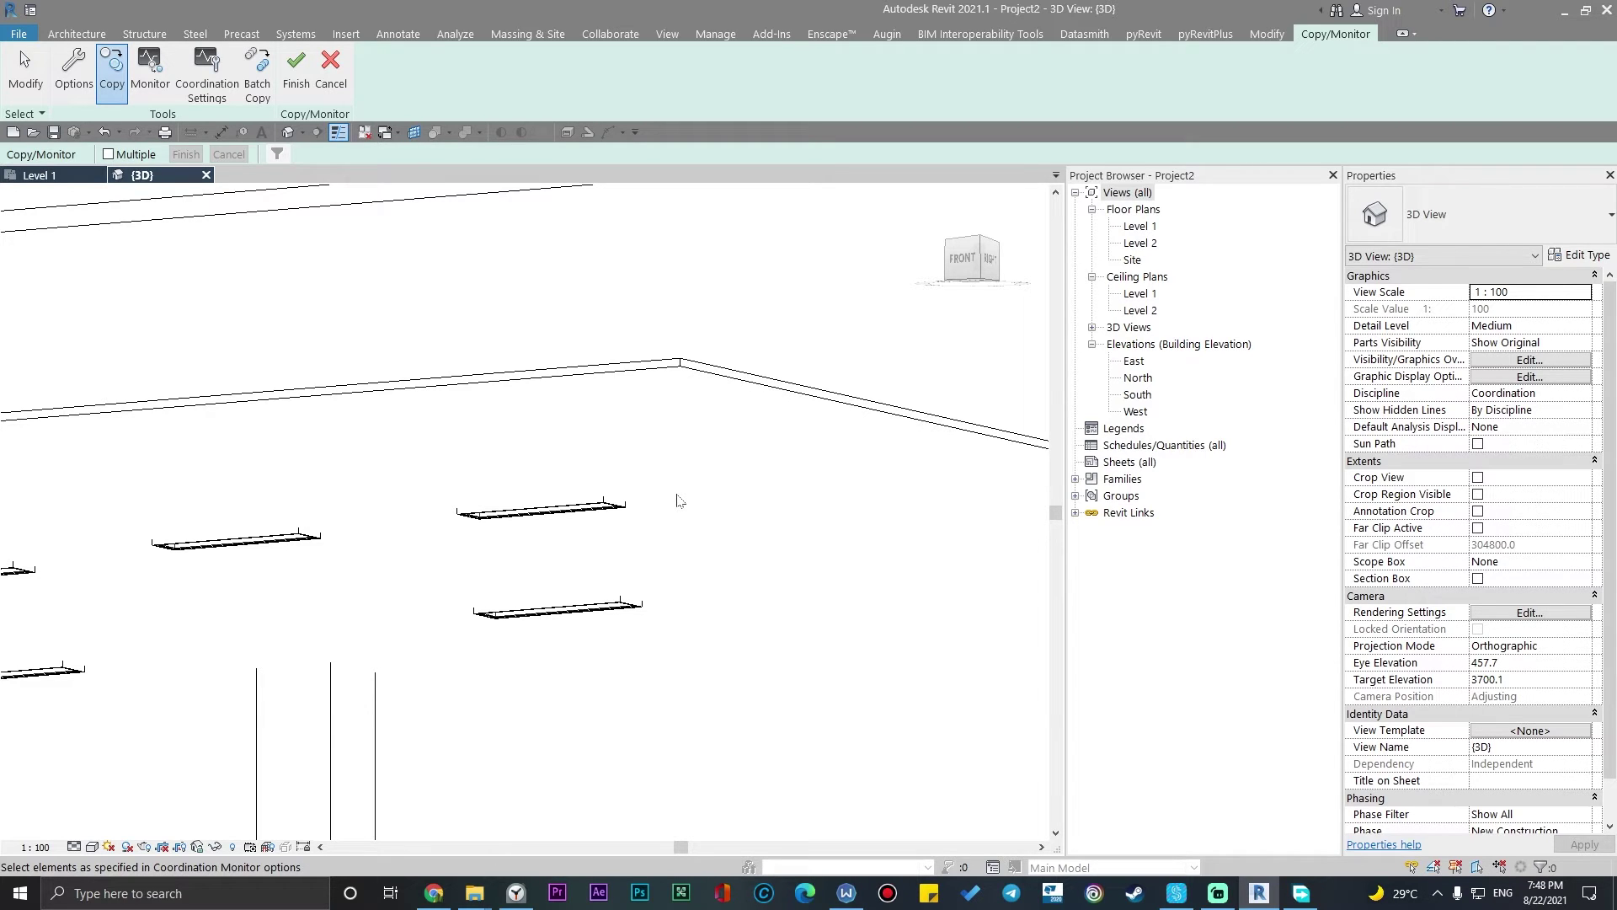
scroll(491, 455, "up", 2)
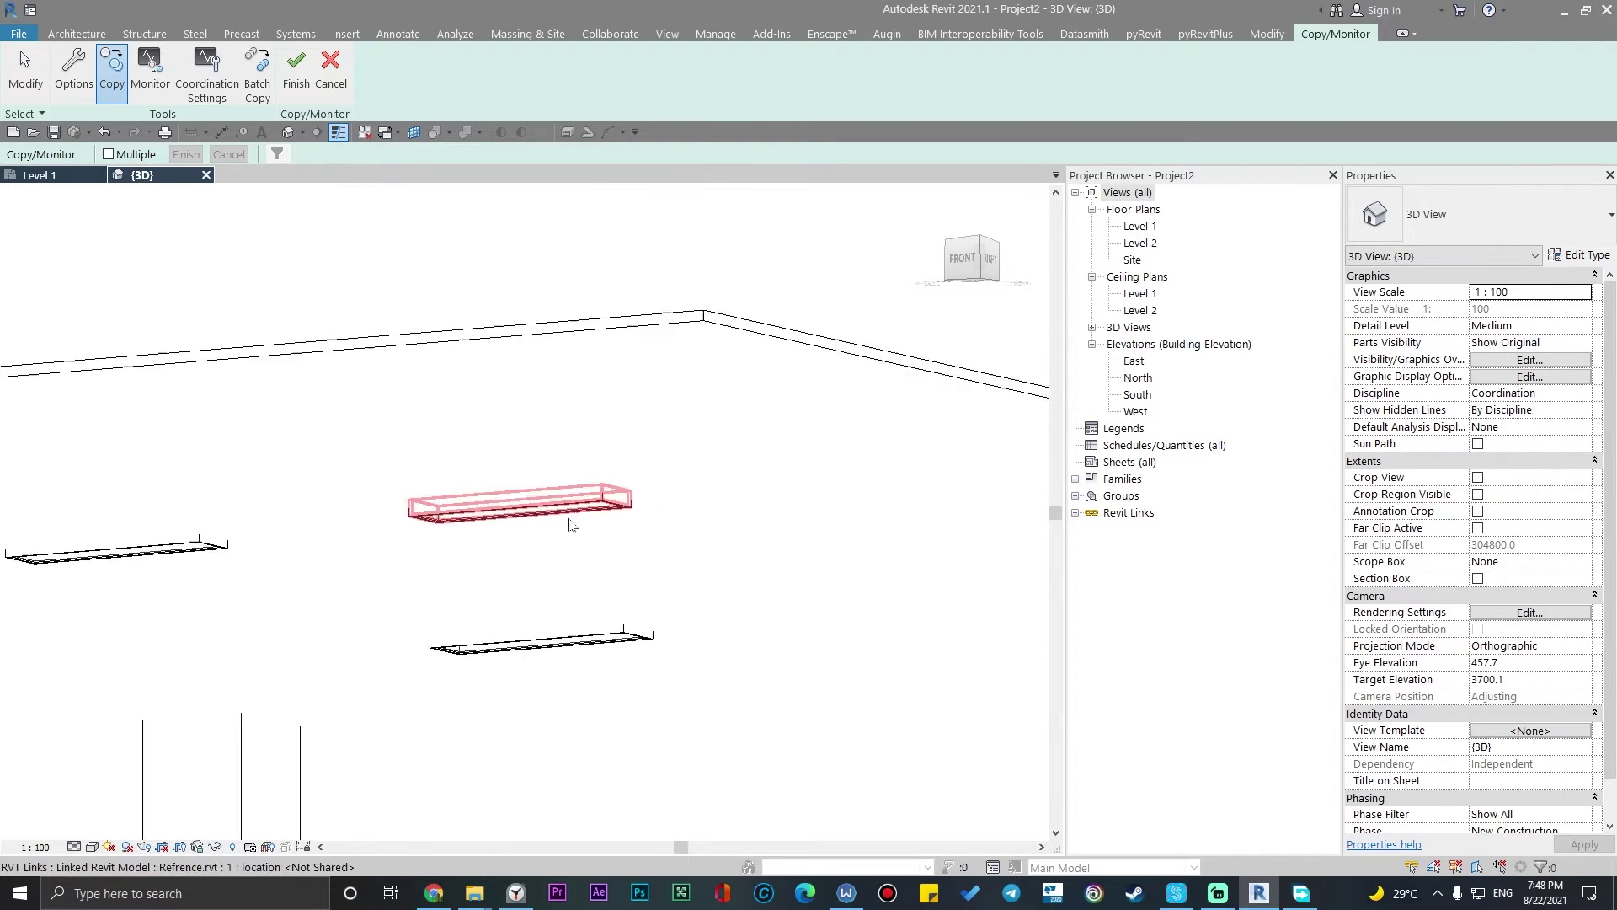
middle_click_drag(567, 523, 721, 483)
scroll(758, 475, "down", 2)
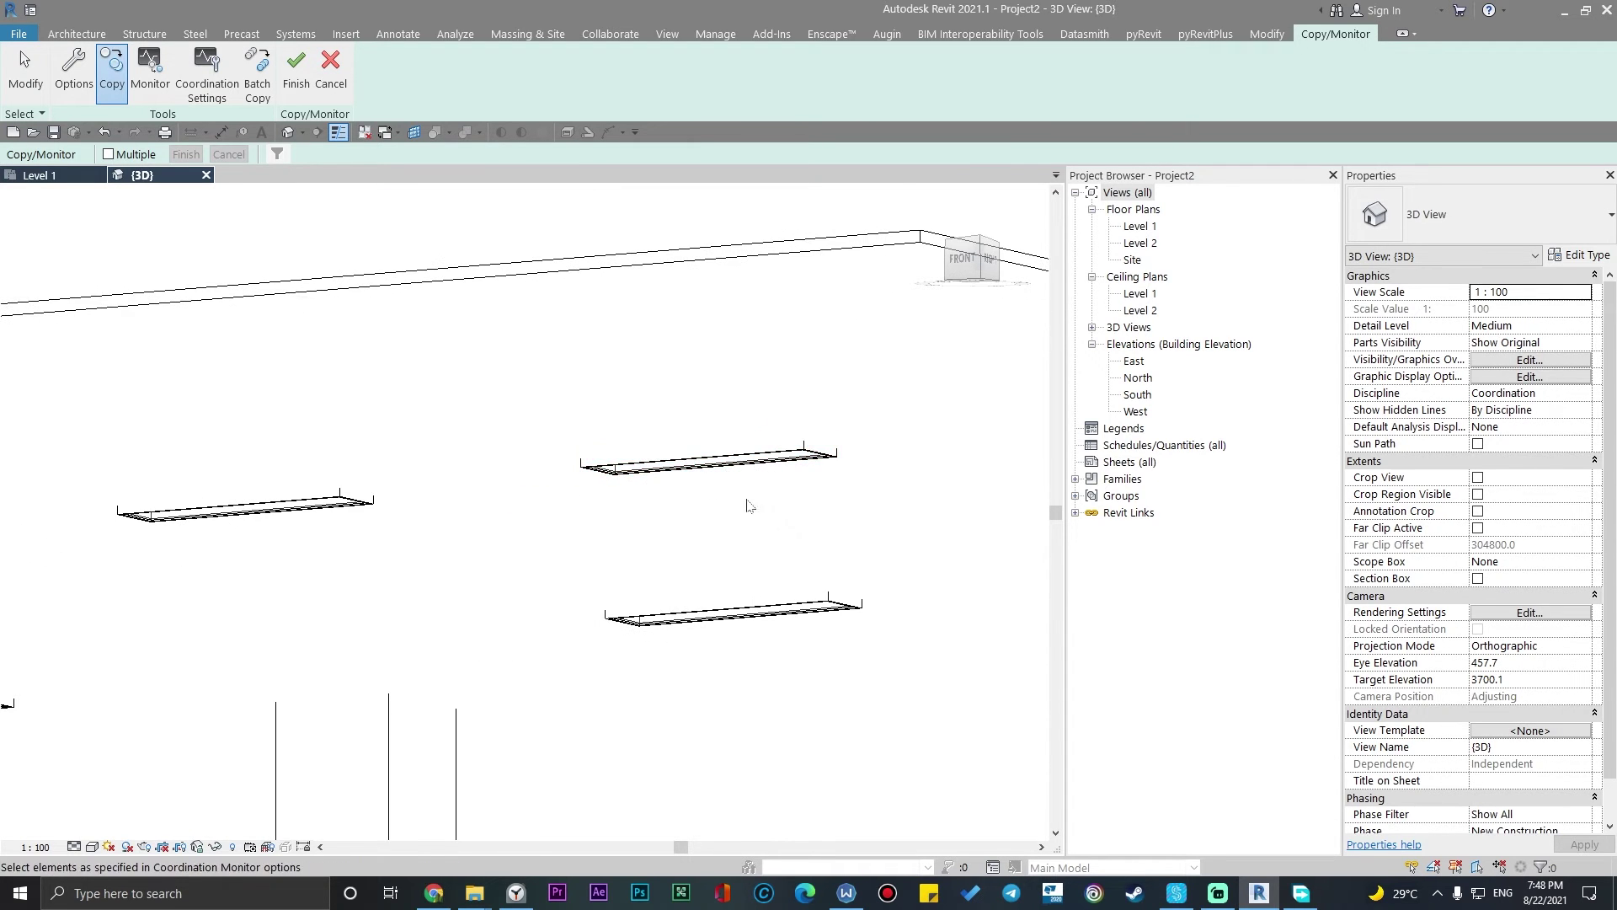
scroll(740, 507, "down", 1)
middle_click_drag(813, 560, 881, 532)
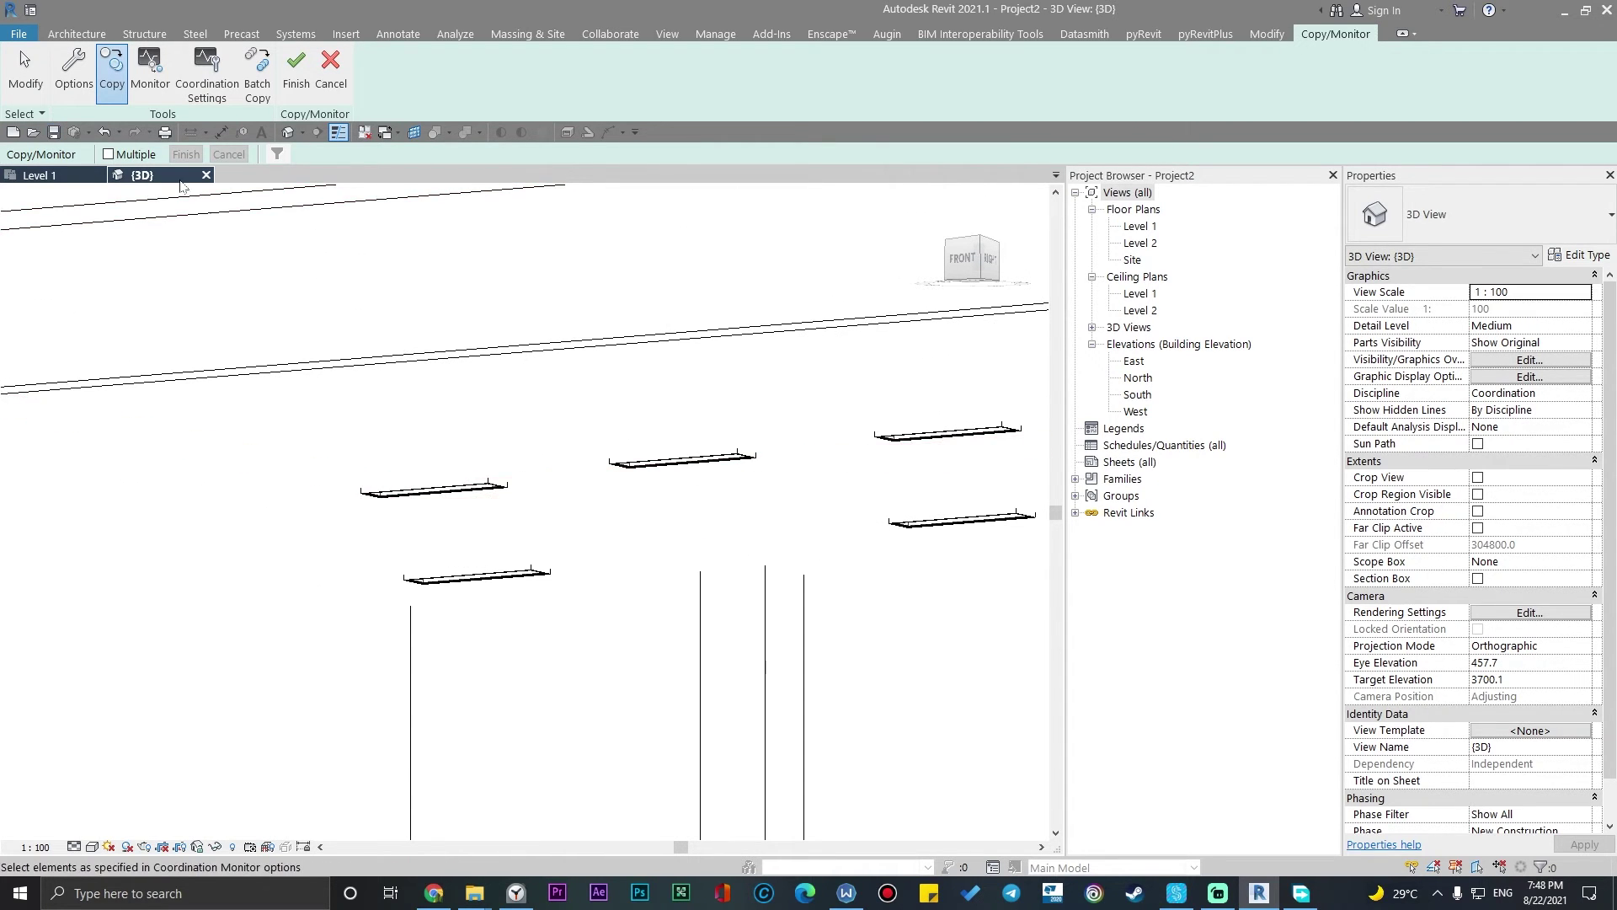
scroll(881, 533, "down", 2)
scroll(365, 545, "up", 2)
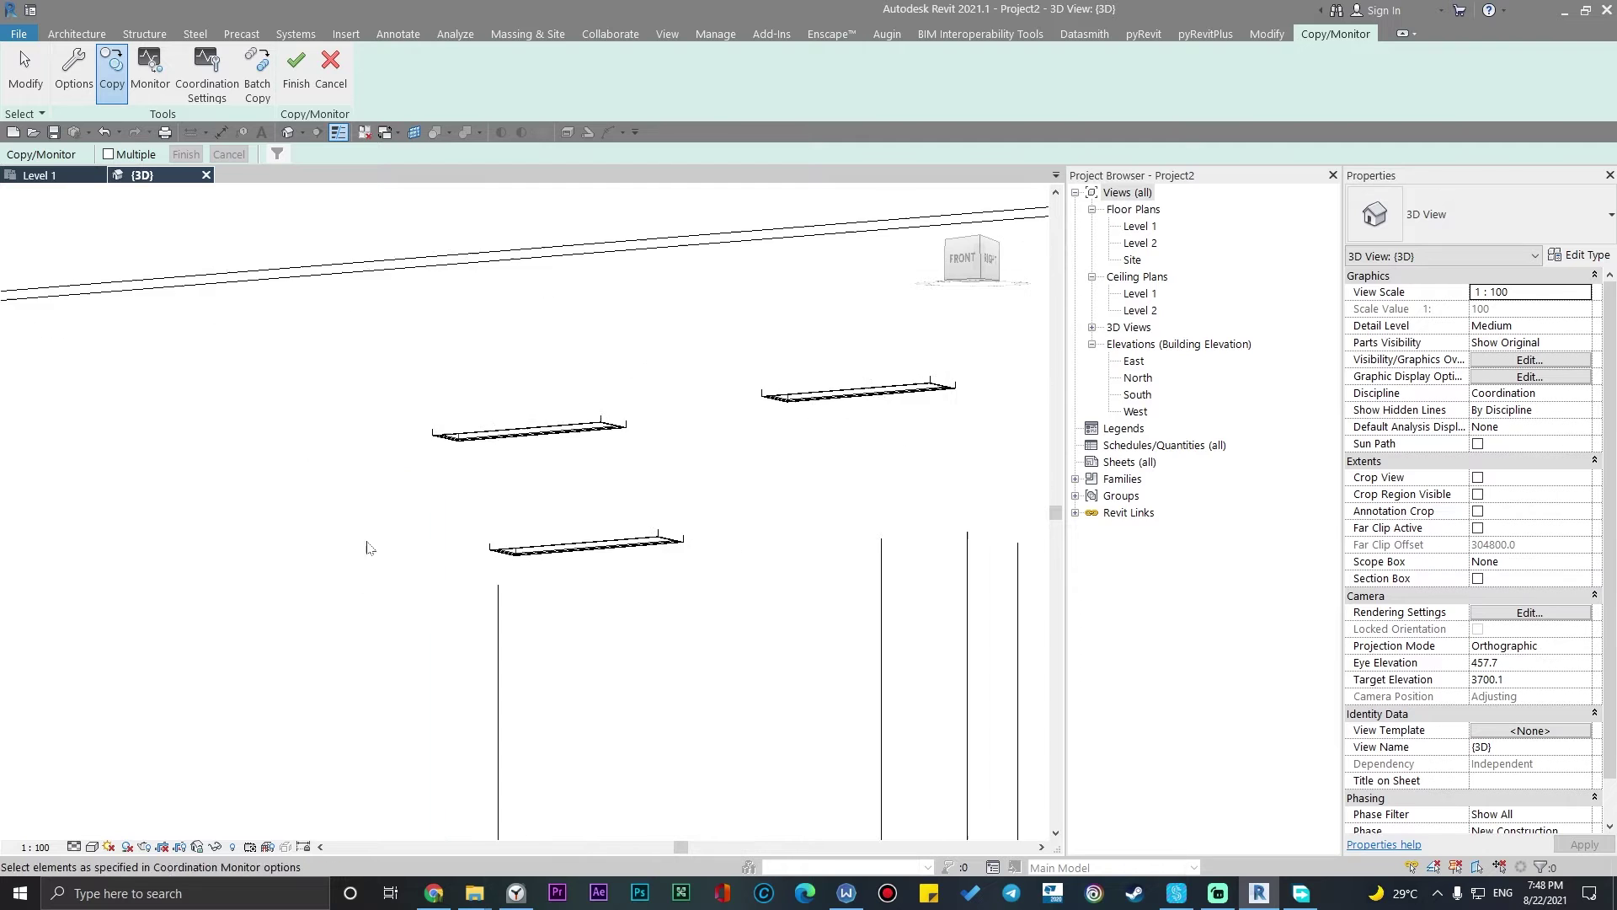
scroll(337, 365, "up", 1)
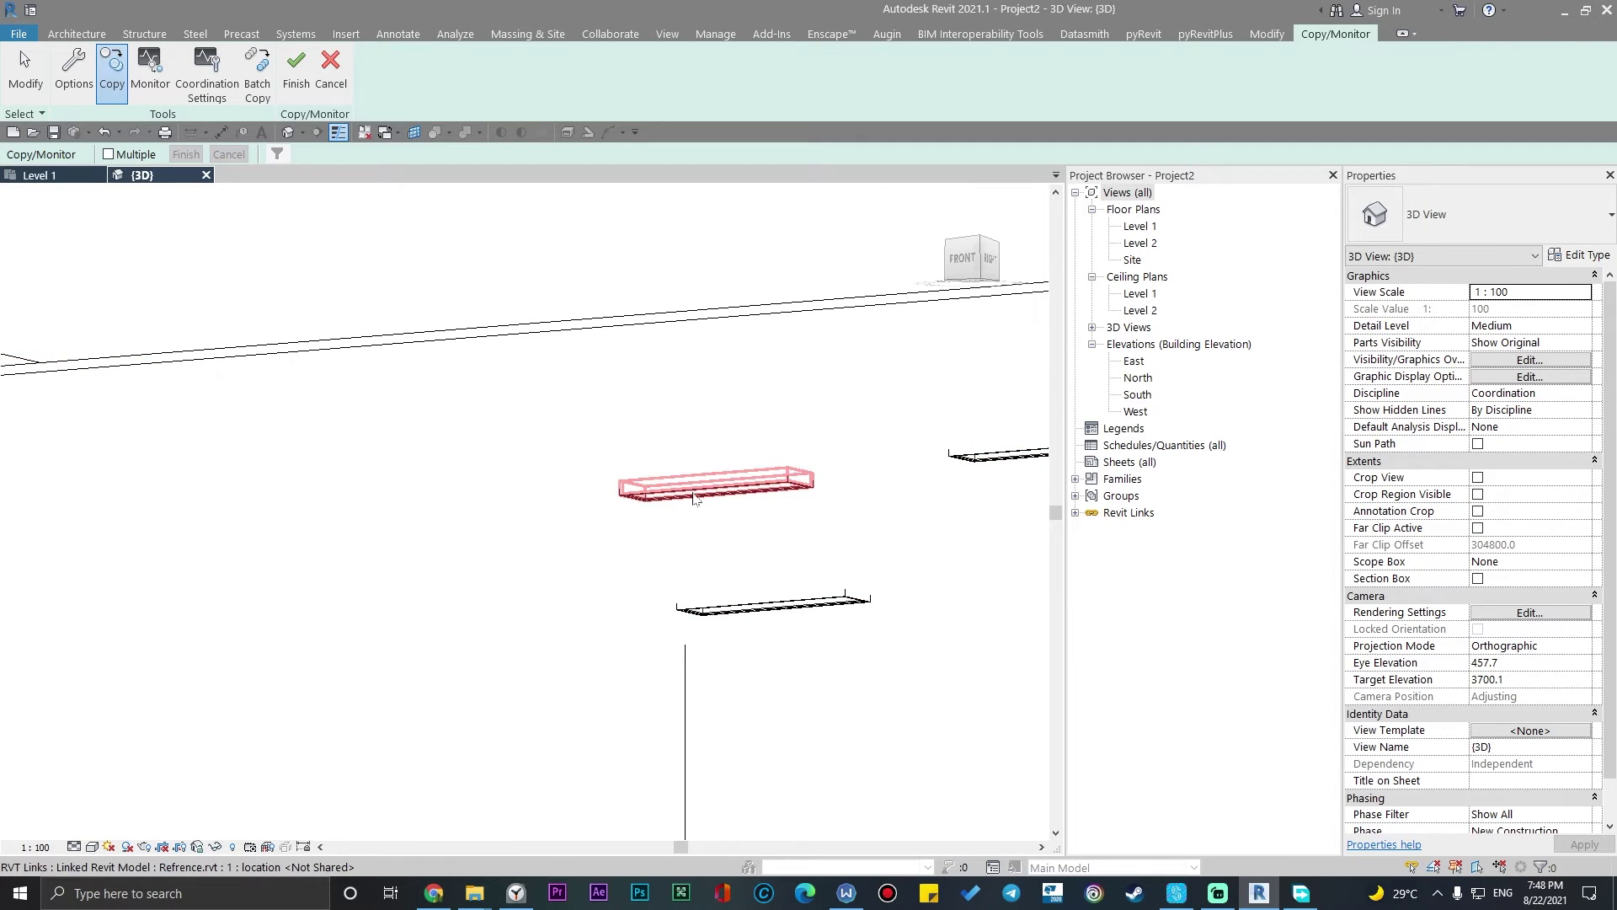
left_click(698, 493)
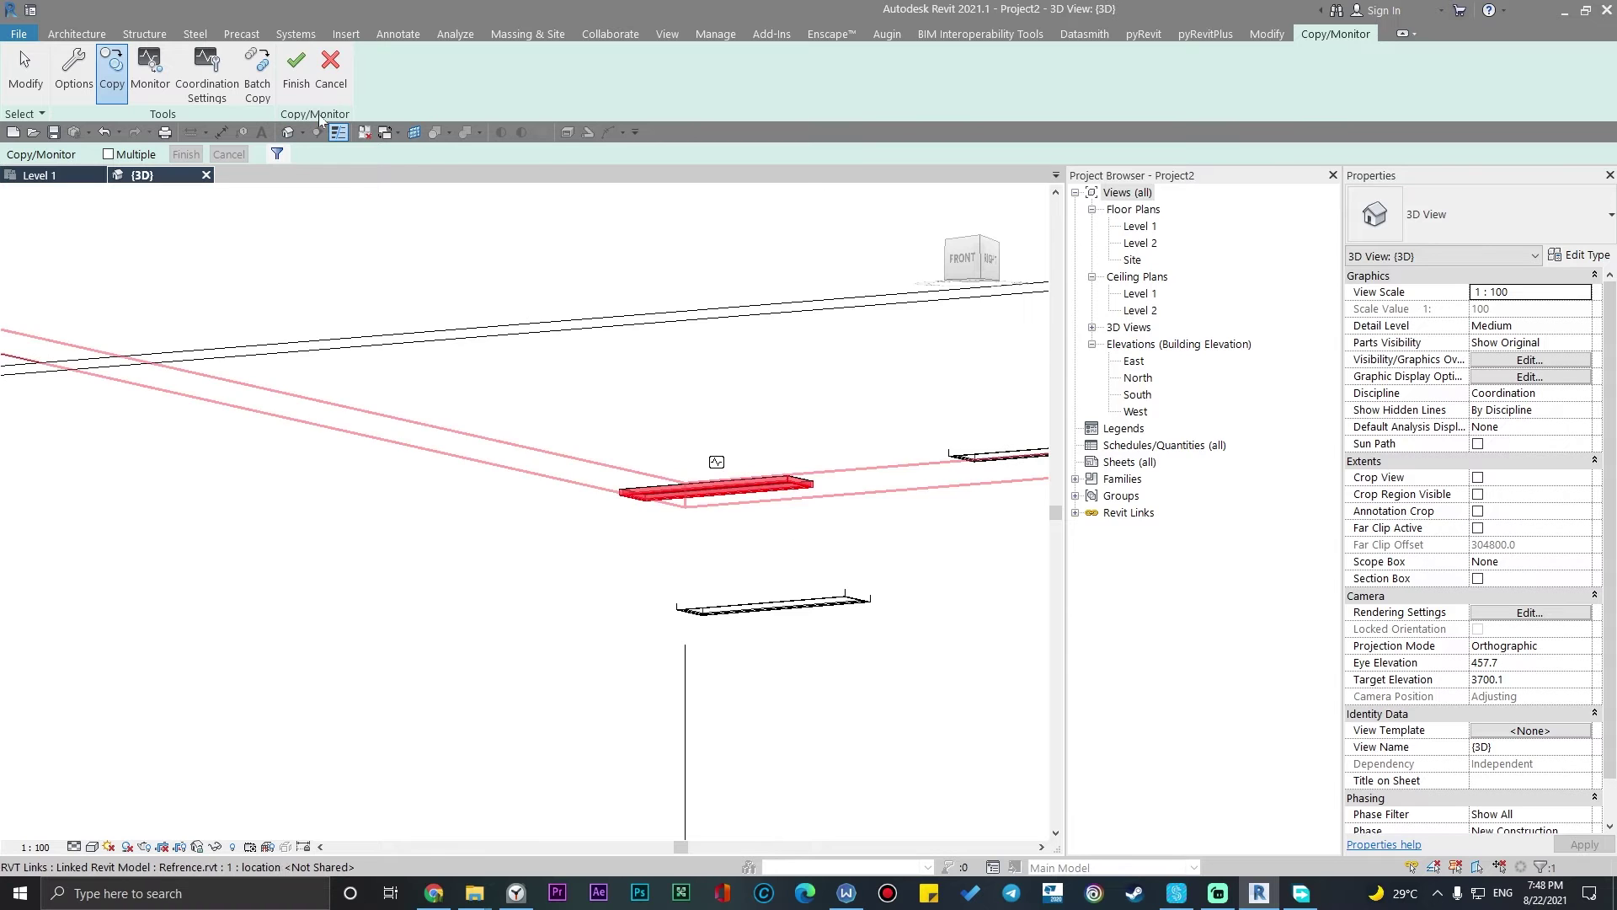
scroll(675, 512, "up", 2)
scroll(630, 410, "up", 2)
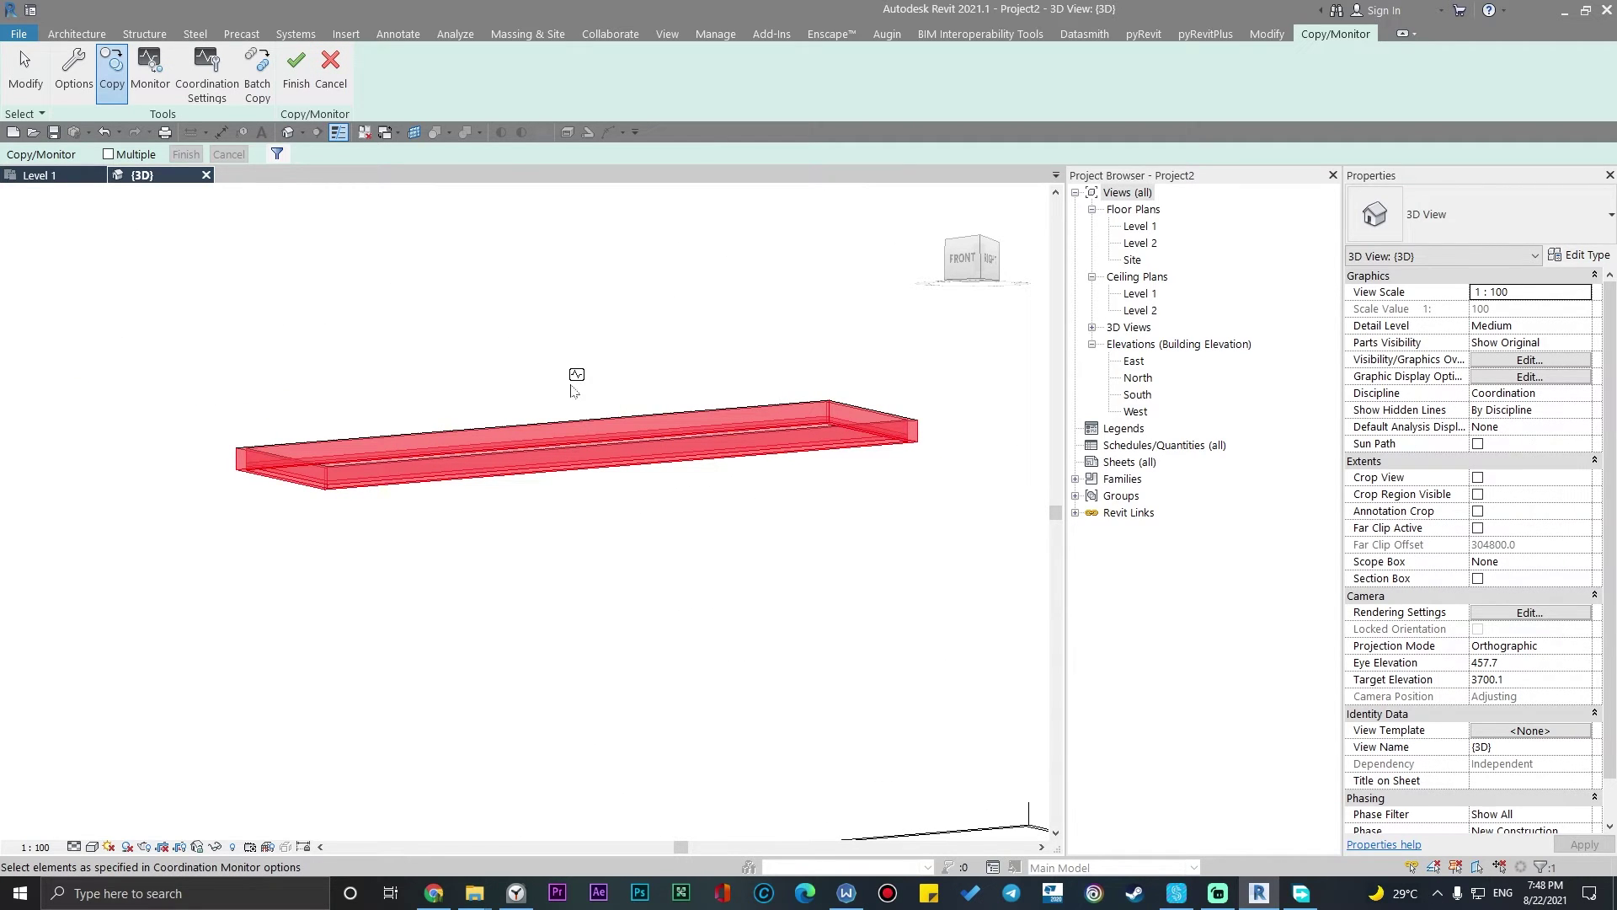
scroll(593, 404, "down", 3)
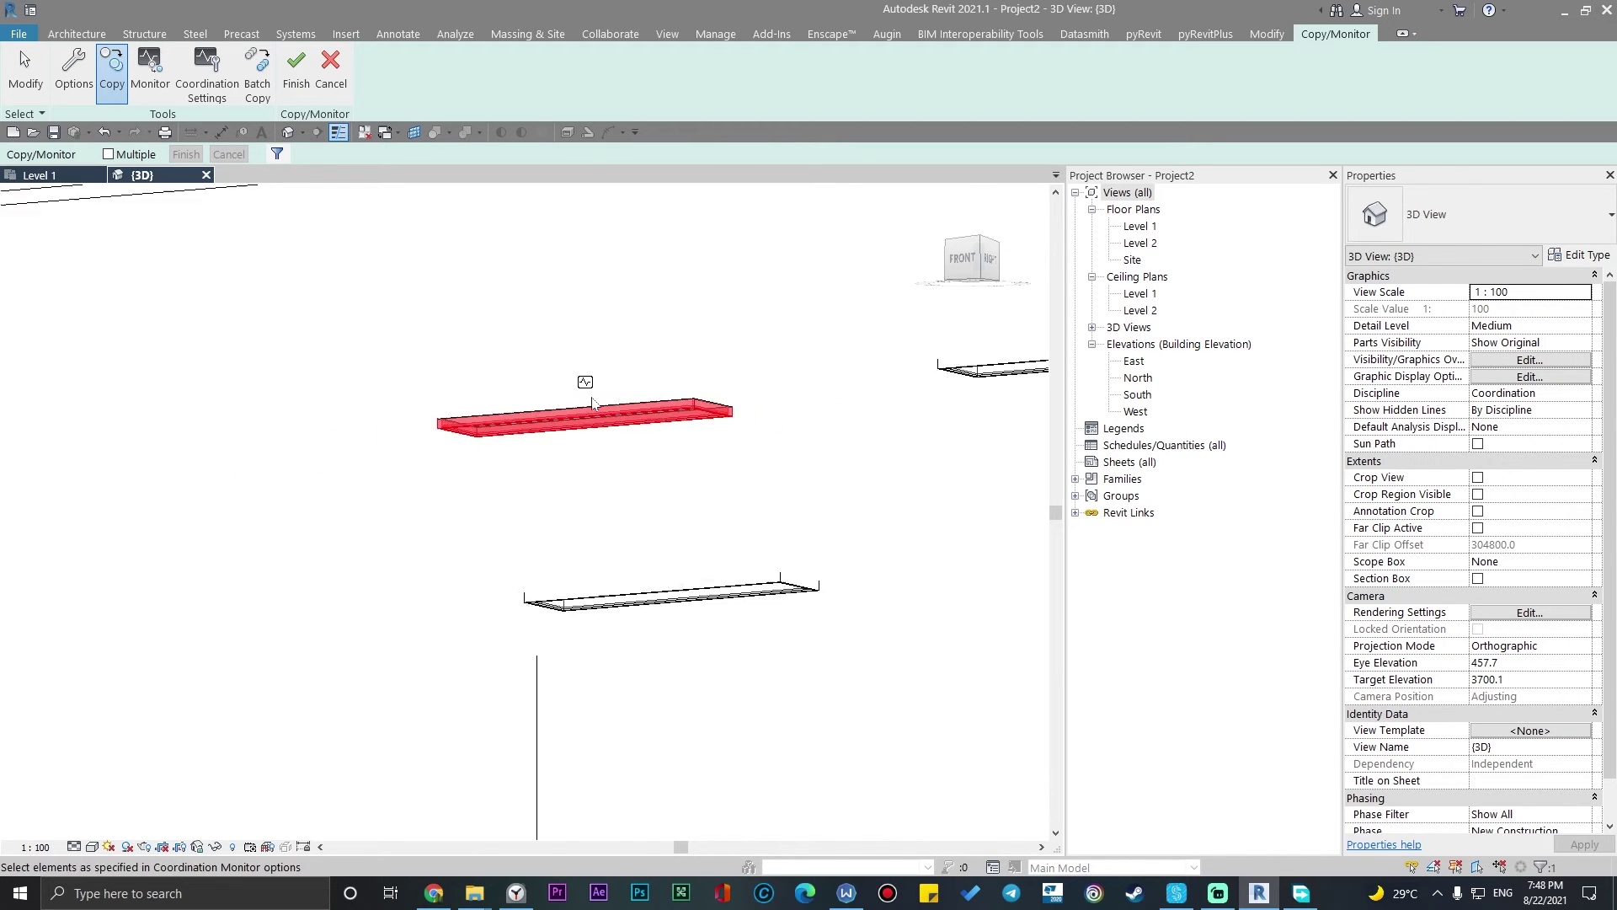
scroll(590, 380, "down", 2)
mouse_move(588, 379)
middle_mouse_down()
mouse_move(590, 550)
mouse_move(524, 549)
middle_mouse_up()
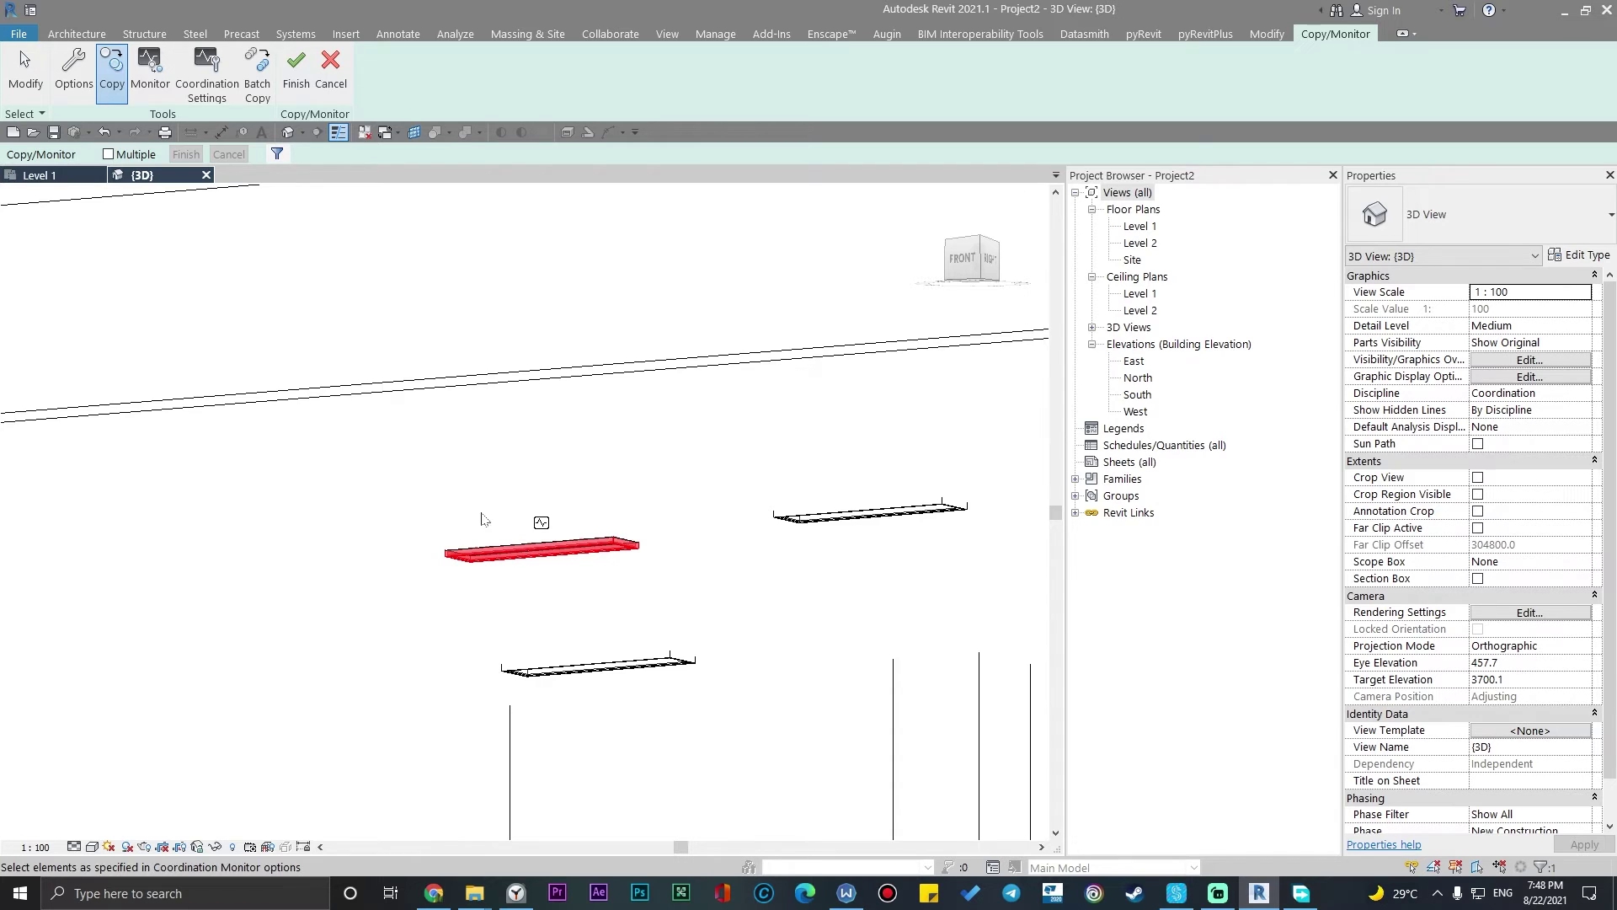
middle_click_drag(769, 607, 660, 605)
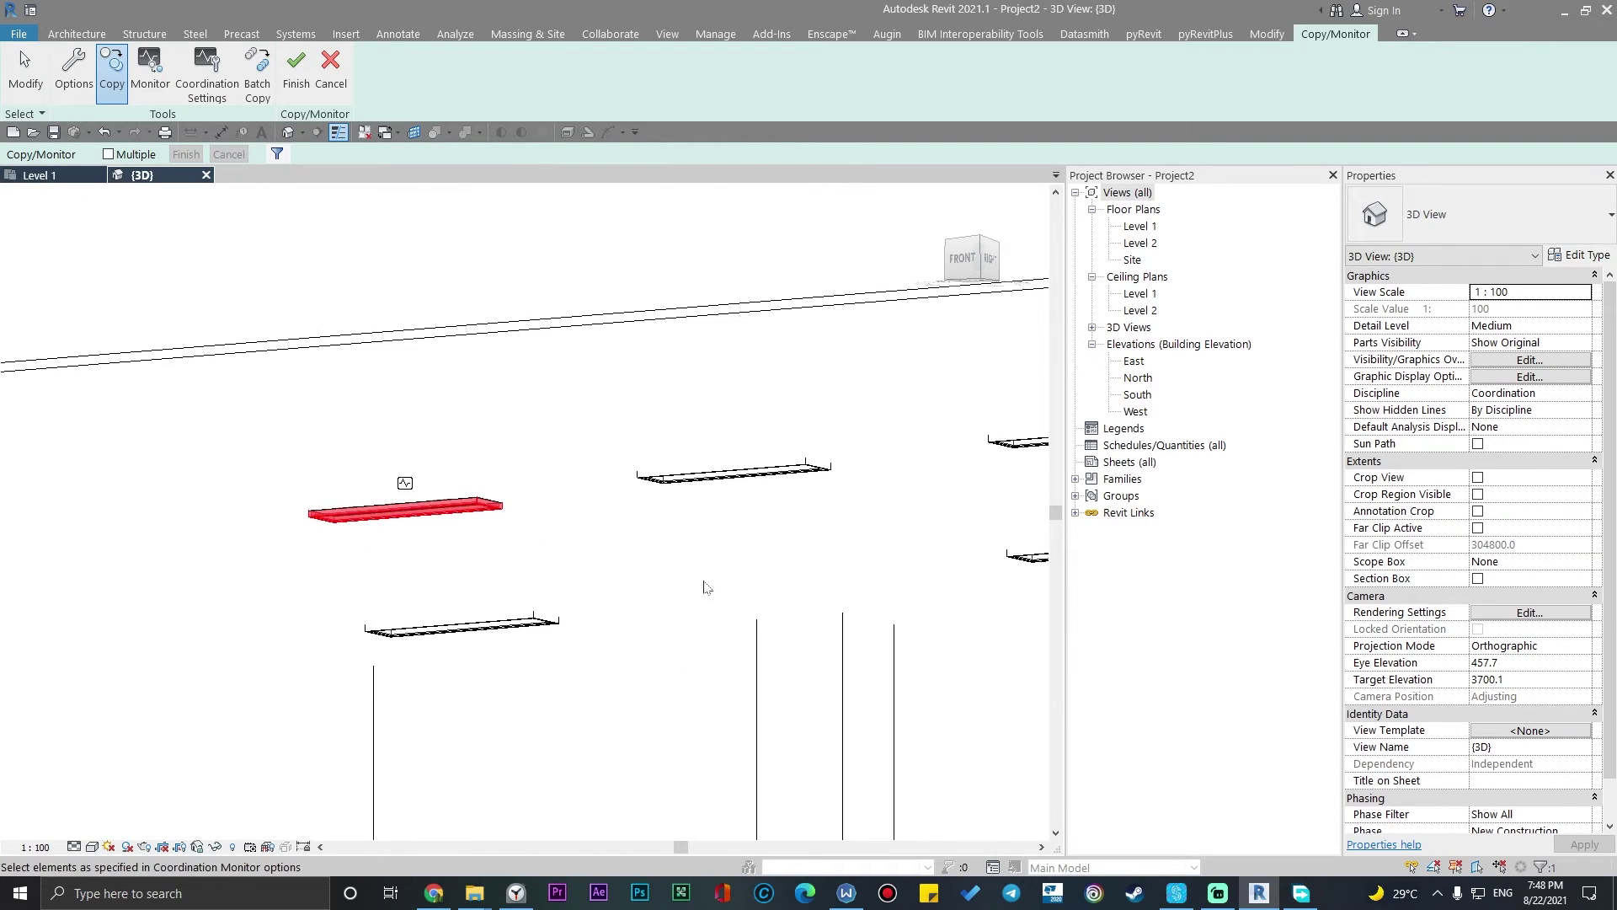
scroll(632, 584, "down", 2)
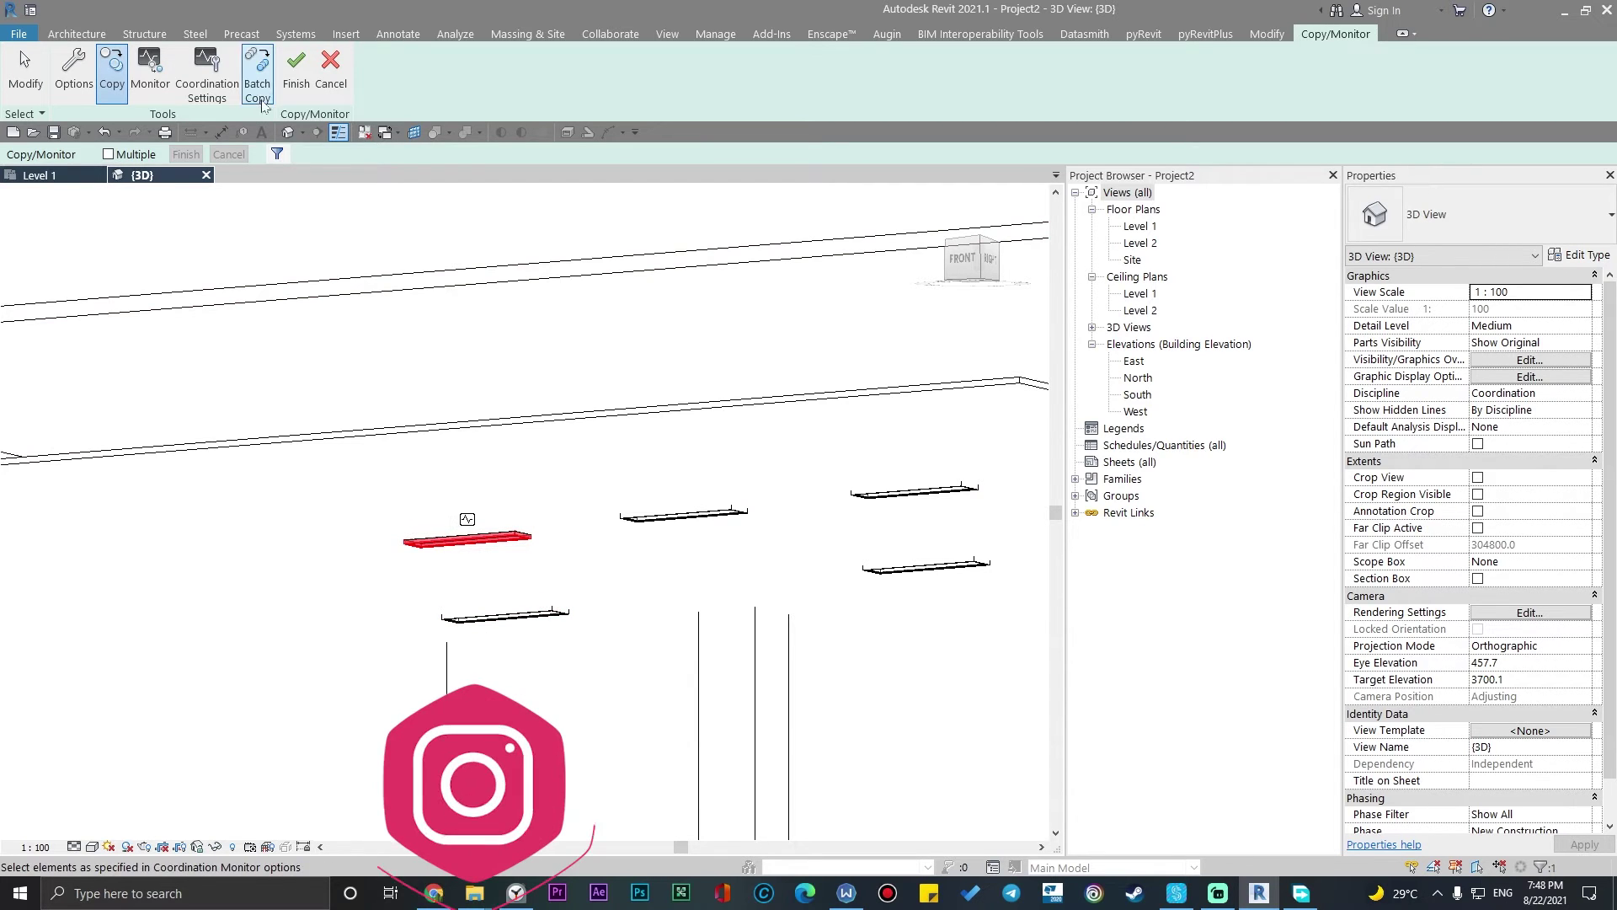
Finish Copy/Monitor, then start and cancel Create Similar for the copied ceiling light
left_click(295, 70)
middle_click_drag(617, 564, 776, 488)
left_click(625, 564)
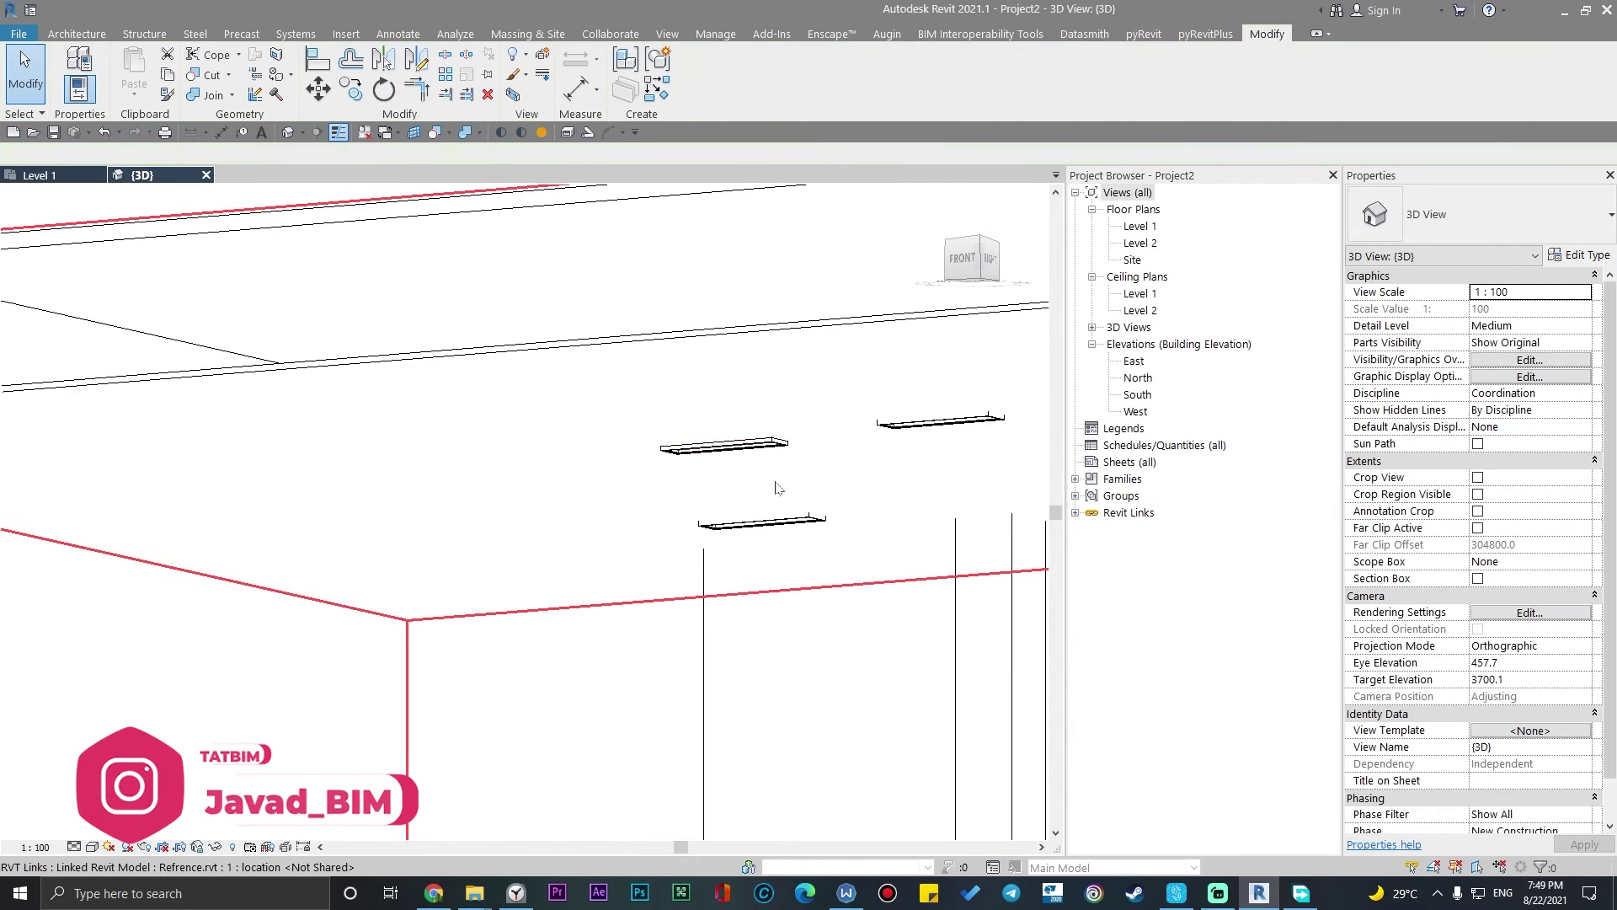
scroll(748, 413, "up", 3)
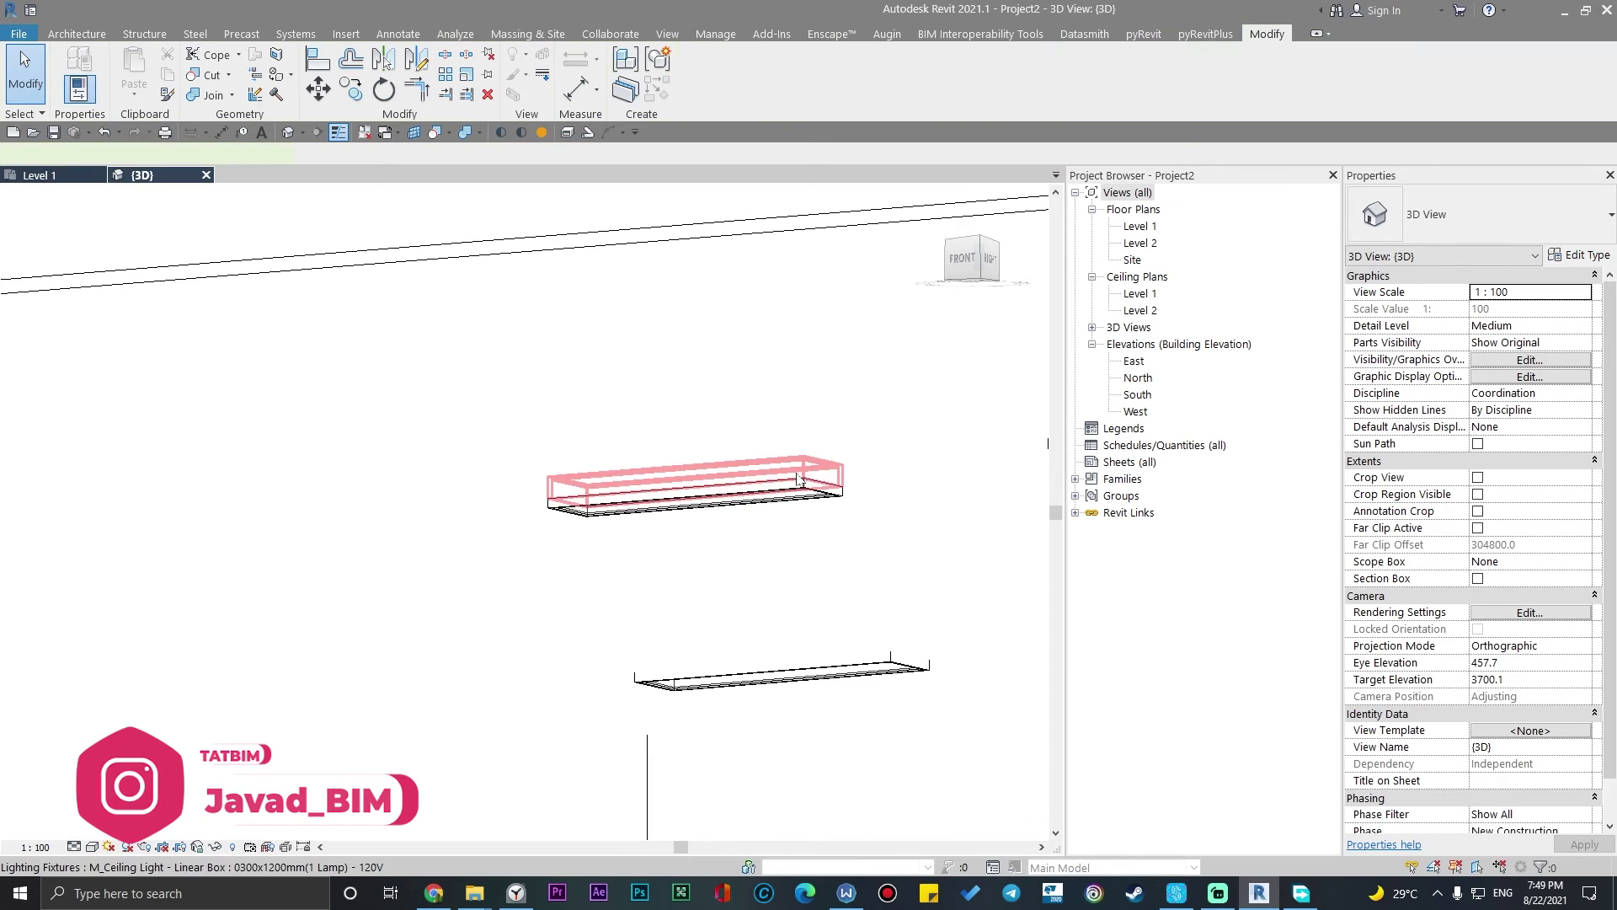
left_click(799, 478)
mouse_move(799, 478)
middle_mouse_down("shift")
mouse_move(799, 641)
mouse_move(678, 546)
middle_mouse_up("shift")
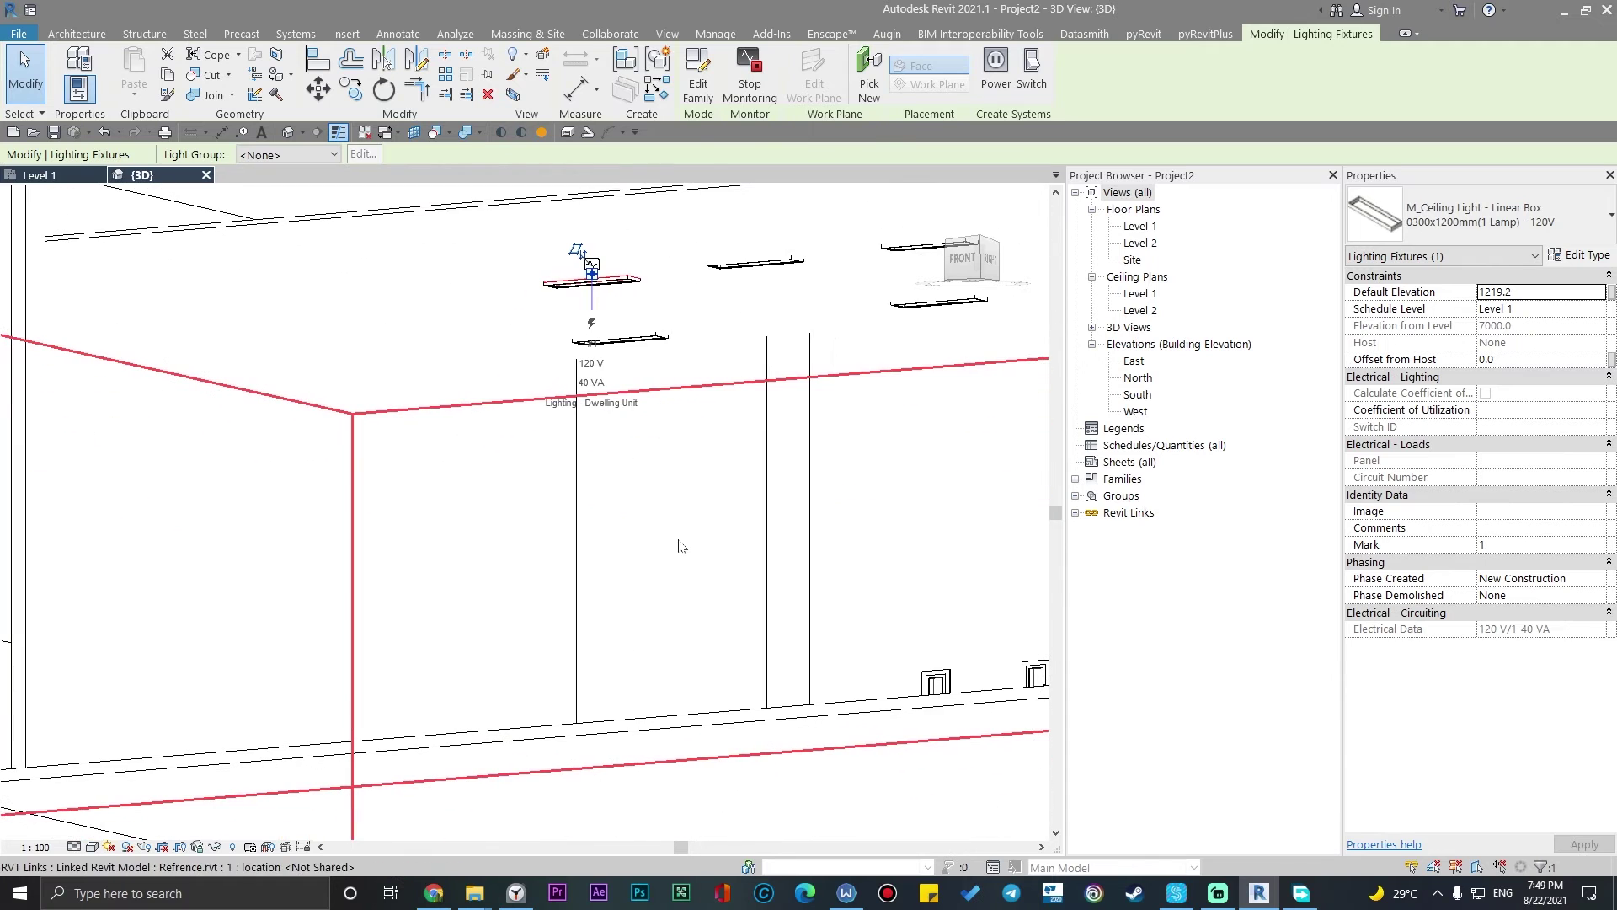
key("c")
key("s")
mouse_move(678, 547)
middle_mouse_down("shift")
mouse_move(700, 579)
mouse_move(686, 505)
middle_mouse_up("shift")
scroll(528, 396, "up", 5)
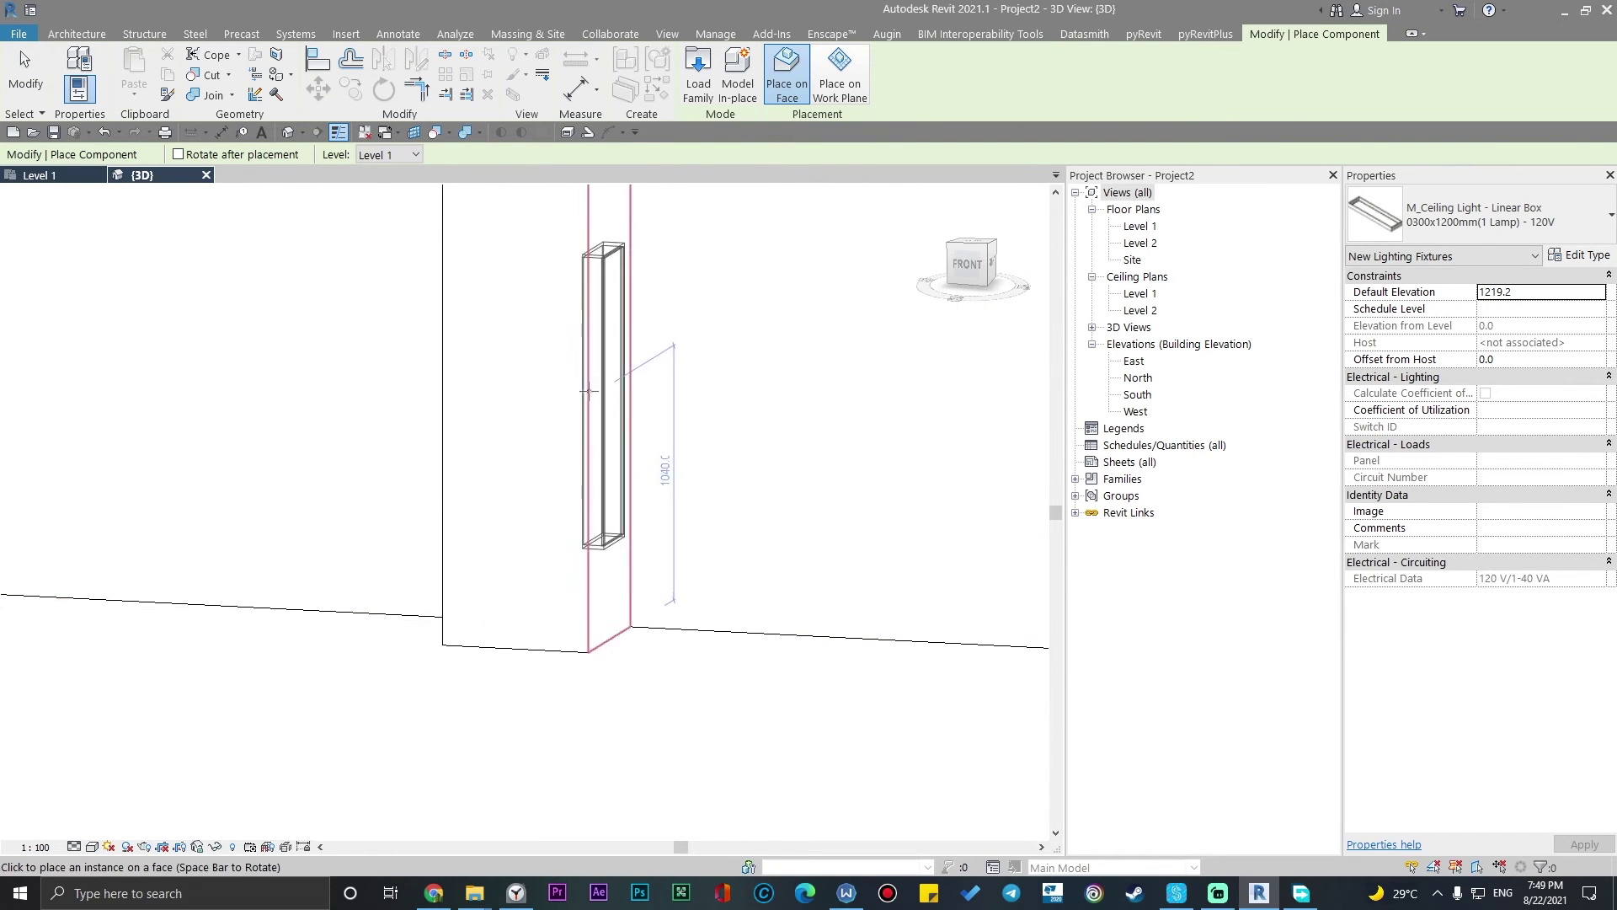
scroll(528, 397, "down", 3)
mouse_move(528, 397)
middle_mouse_down("shift")
mouse_move(614, 468)
mouse_move(595, 708)
middle_mouse_up("shift")
scroll(614, 470, "up", 4)
scroll(587, 715, "down", 3)
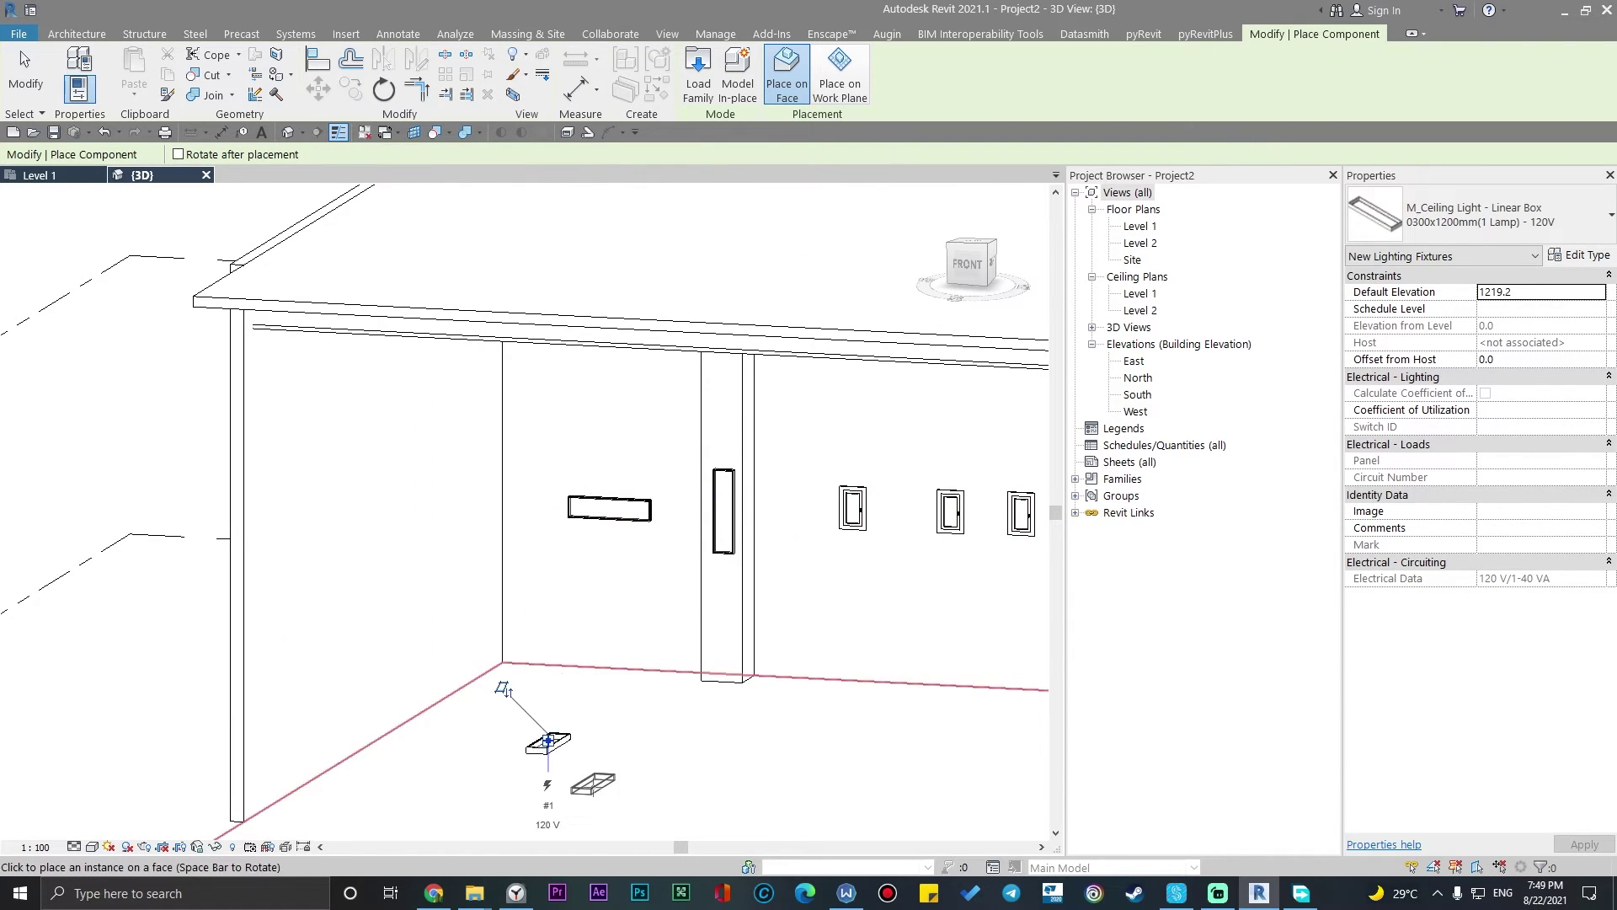
mouse_move(548, 766)
middle_mouse_down("shift")
mouse_move(523, 518)
mouse_move(315, 738)
mouse_move(456, 735)
mouse_move(669, 654)
mouse_move(657, 690)
mouse_move(629, 636)
middle_mouse_up("shift")
key("Escape")
key("Escape")
scroll(562, 558, "up", 3)
scroll(562, 557, "up", 2)
Select the placed linear box light and check its properties
left_click(562, 556)
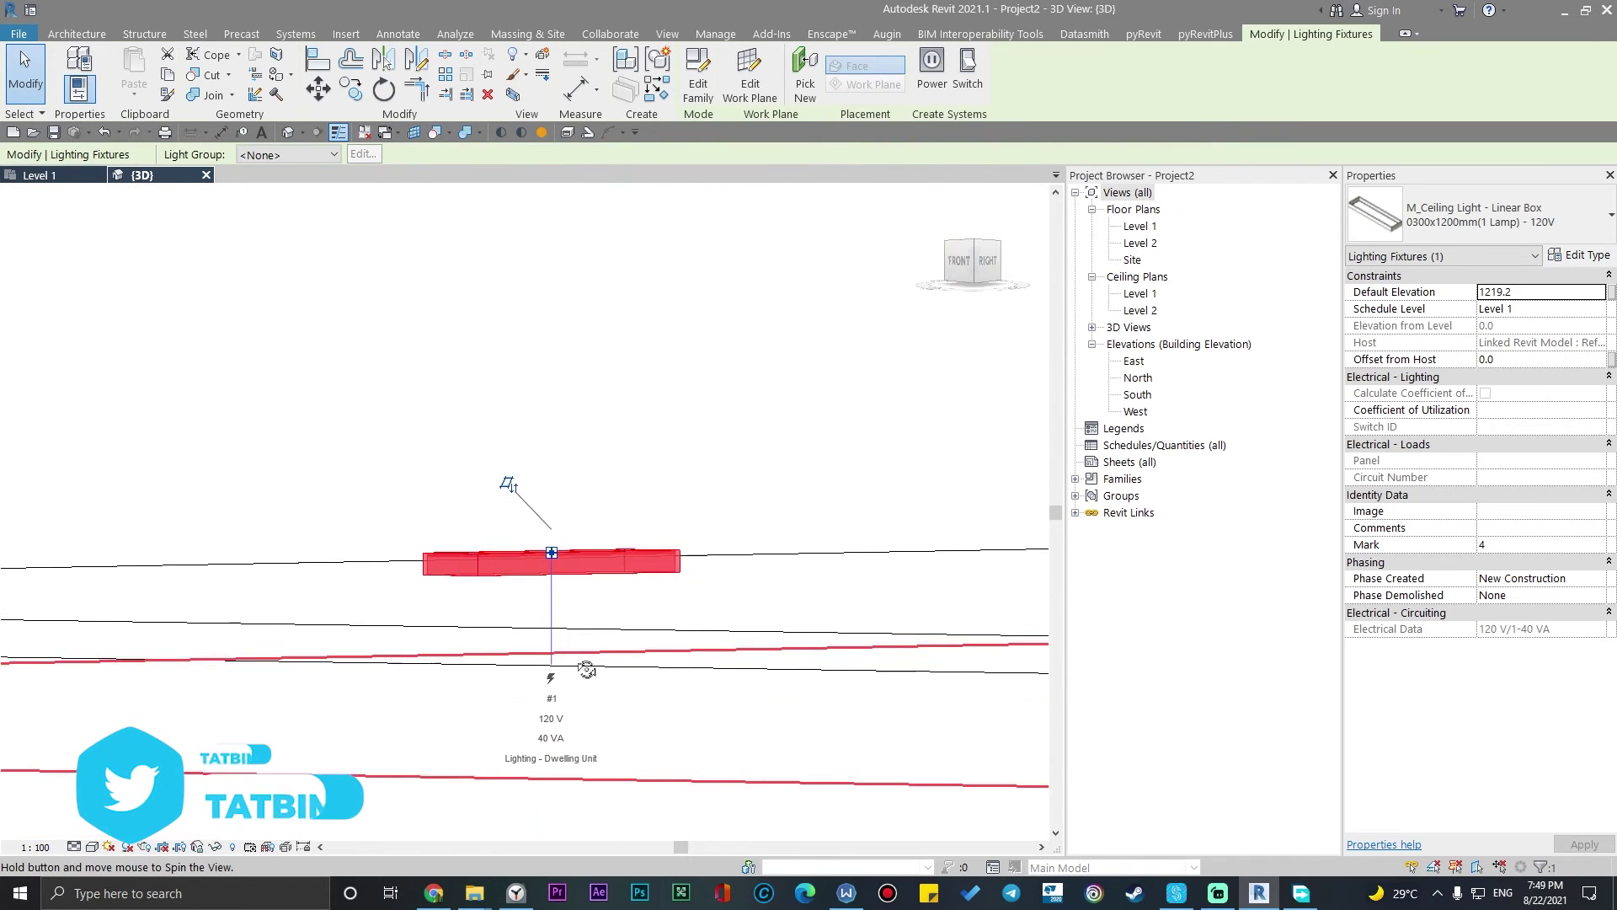
left_click(598, 551)
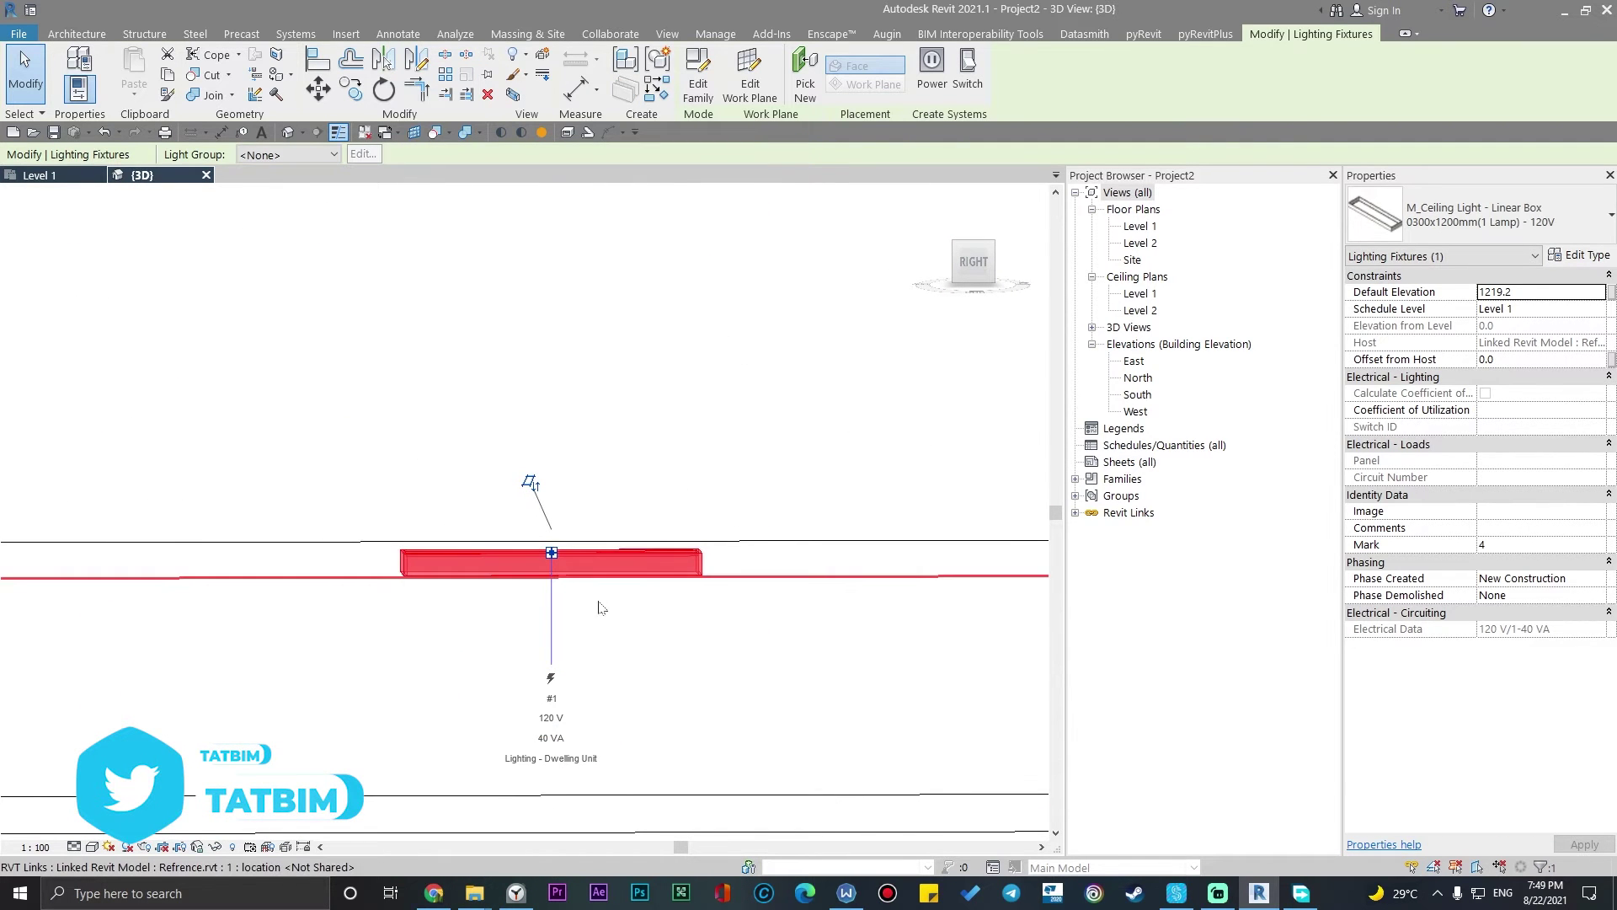
mouse_move(601, 609)
middle_mouse_down("shift")
mouse_move(661, 589)
mouse_move(620, 567)
middle_mouse_up("shift")
scroll(666, 543, "up", 1)
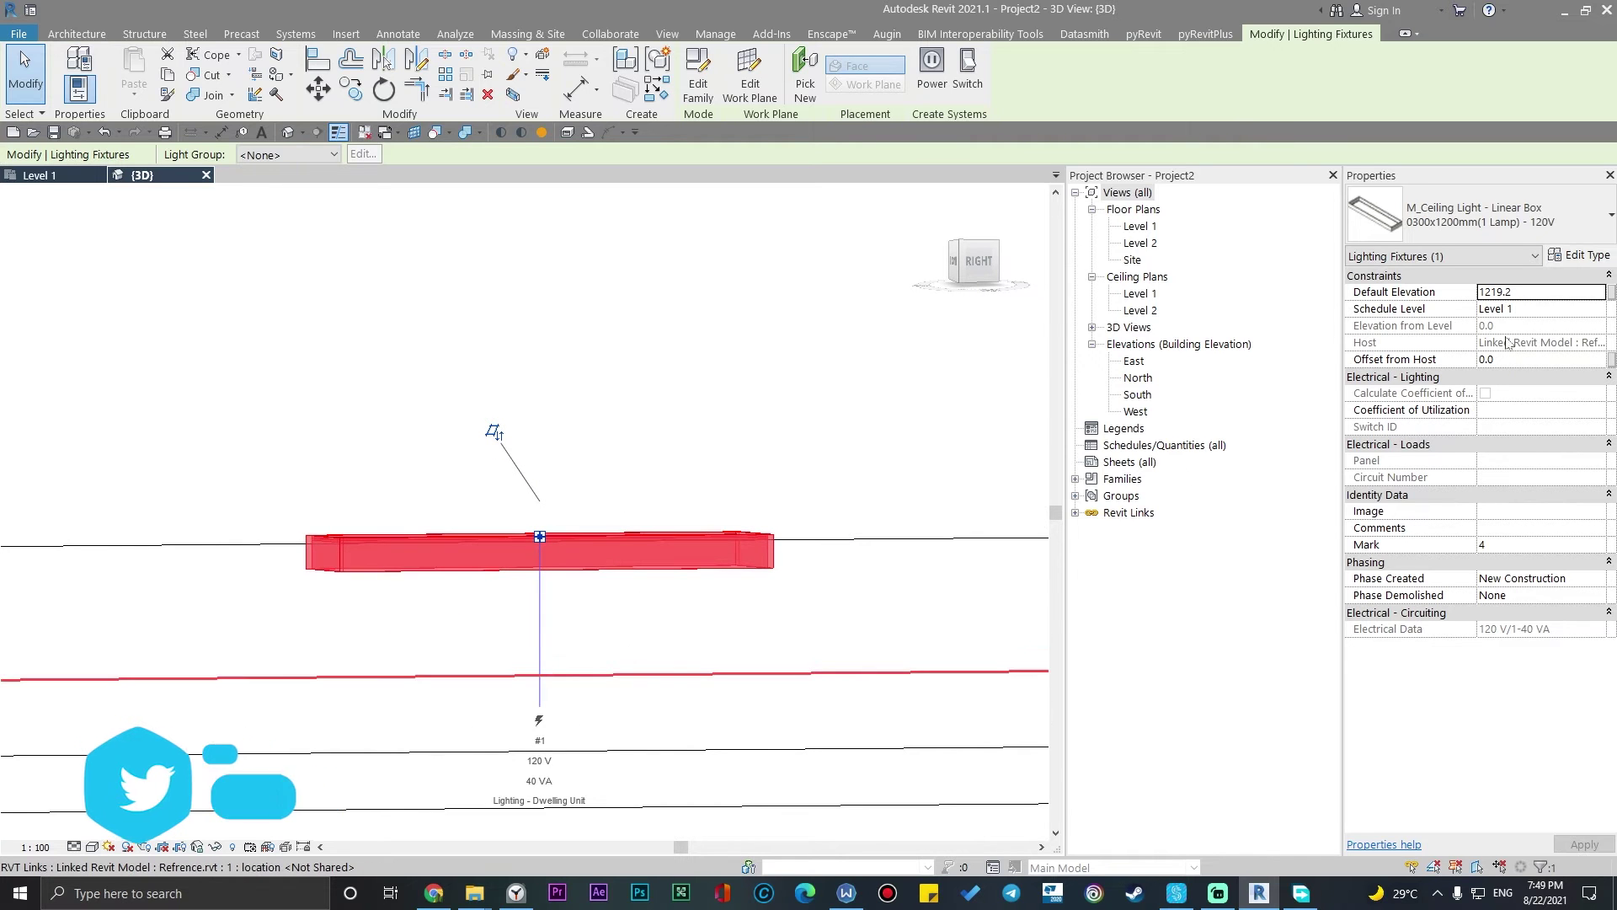
mouse_move(606, 644)
middle_mouse_down("shift")
mouse_move(632, 669)
mouse_move(750, 649)
mouse_move(795, 661)
mouse_move(585, 614)
middle_mouse_up("shift")
scroll(781, 672, "down", 1)
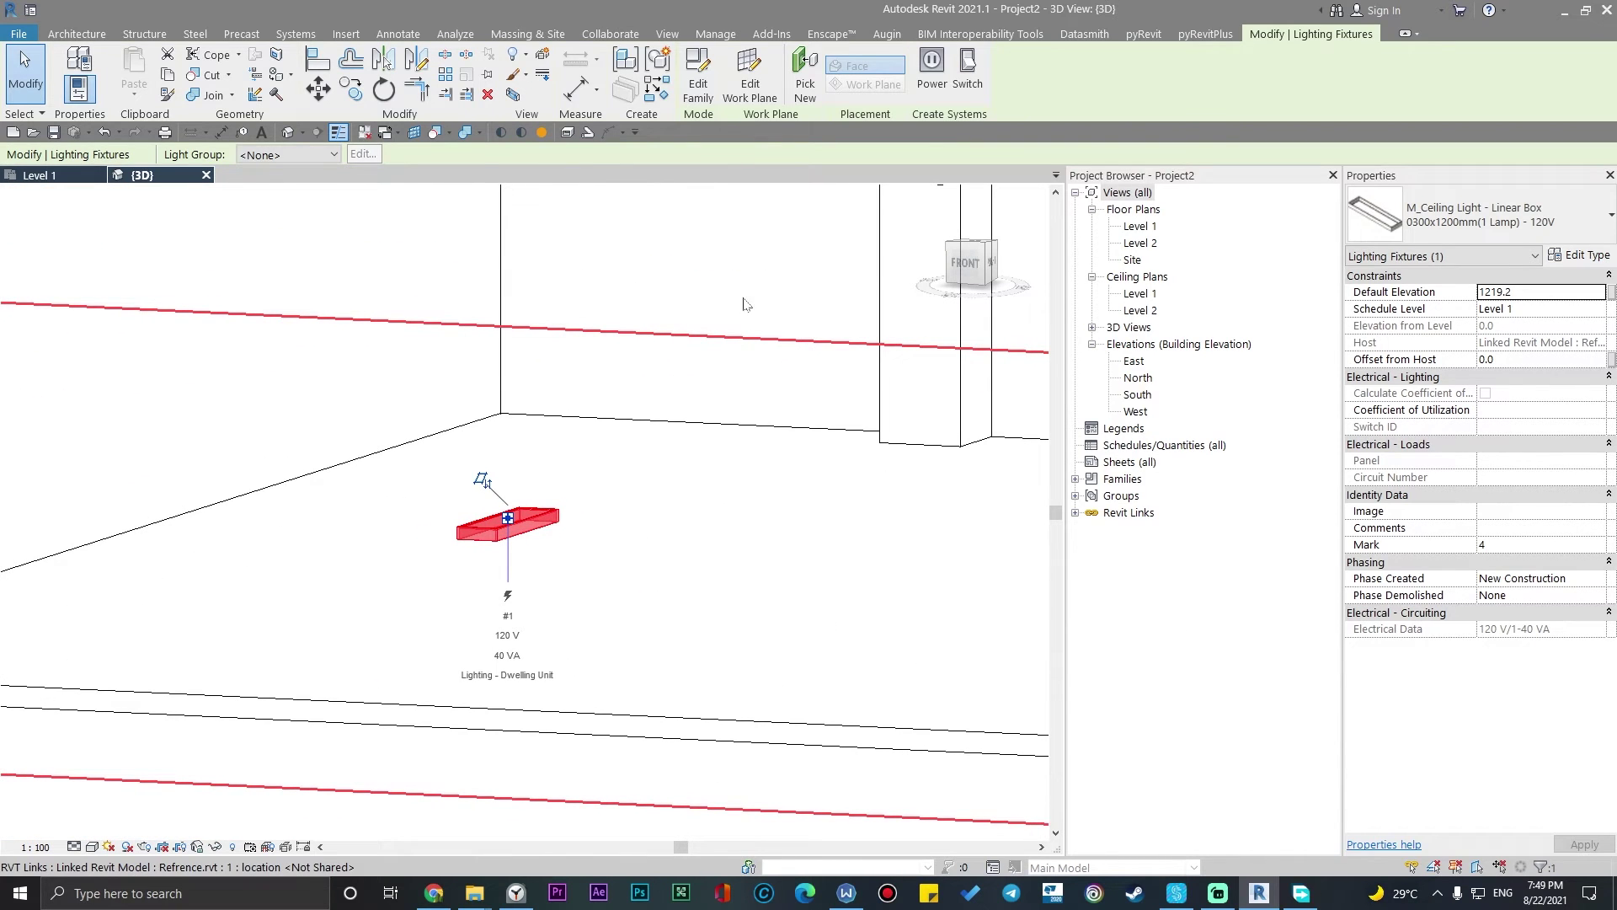
Edit the linear box light family and switch the view to Shaded
left_click(698, 69)
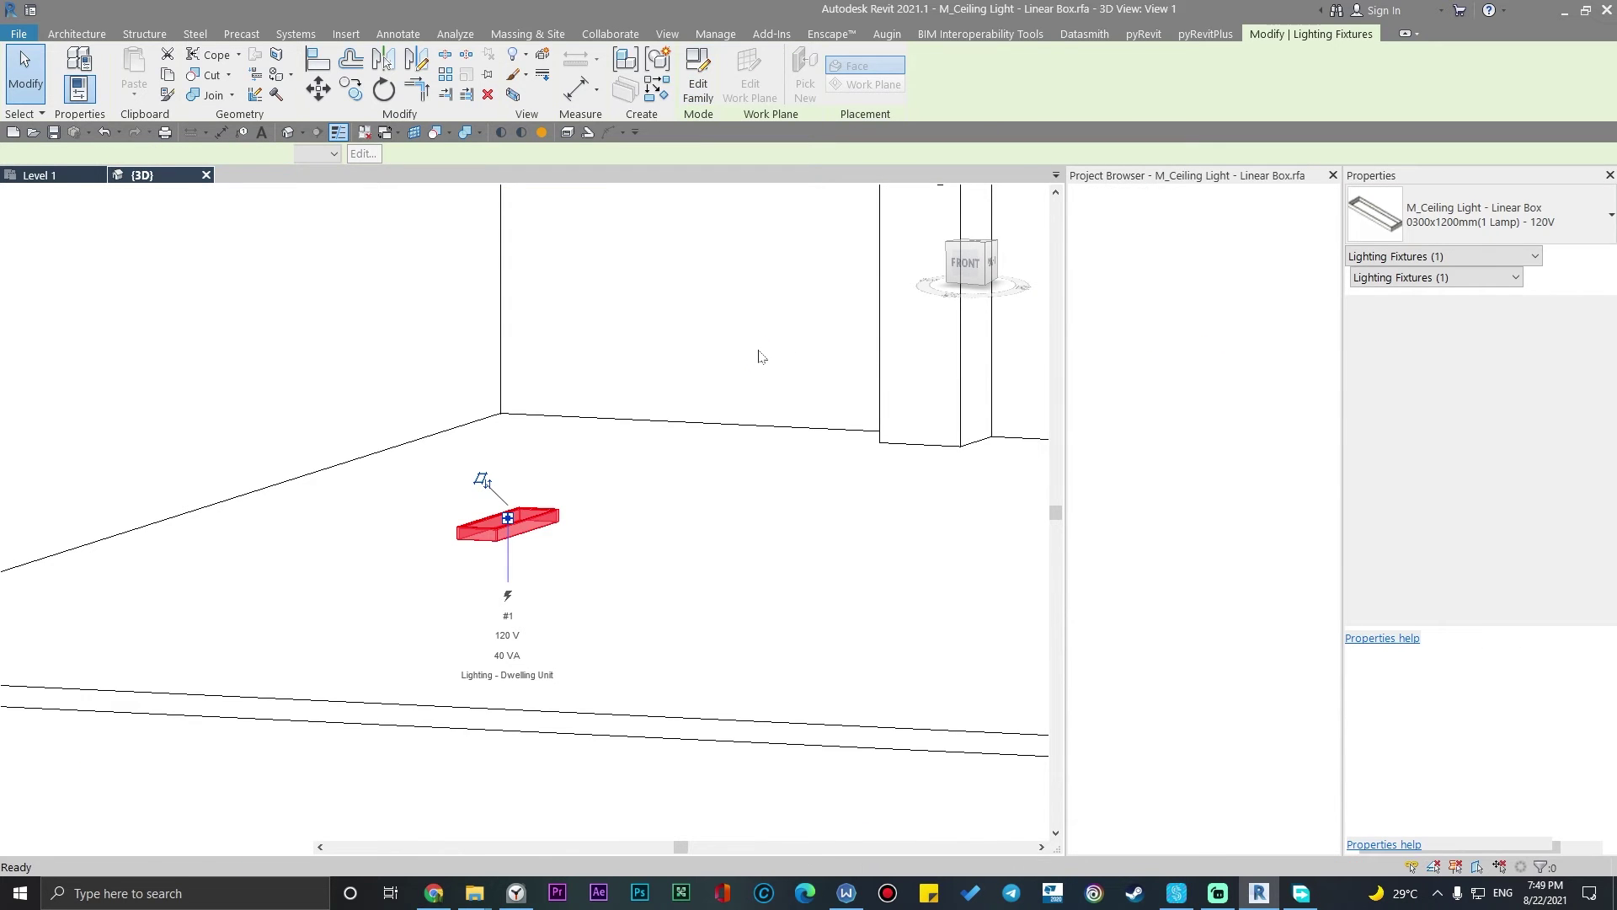
left_click(696, 715)
mouse_move(696, 716)
middle_mouse_down("shift")
mouse_move(868, 660)
mouse_move(670, 569)
mouse_move(745, 829)
mouse_move(550, 794)
middle_mouse_up("shift")
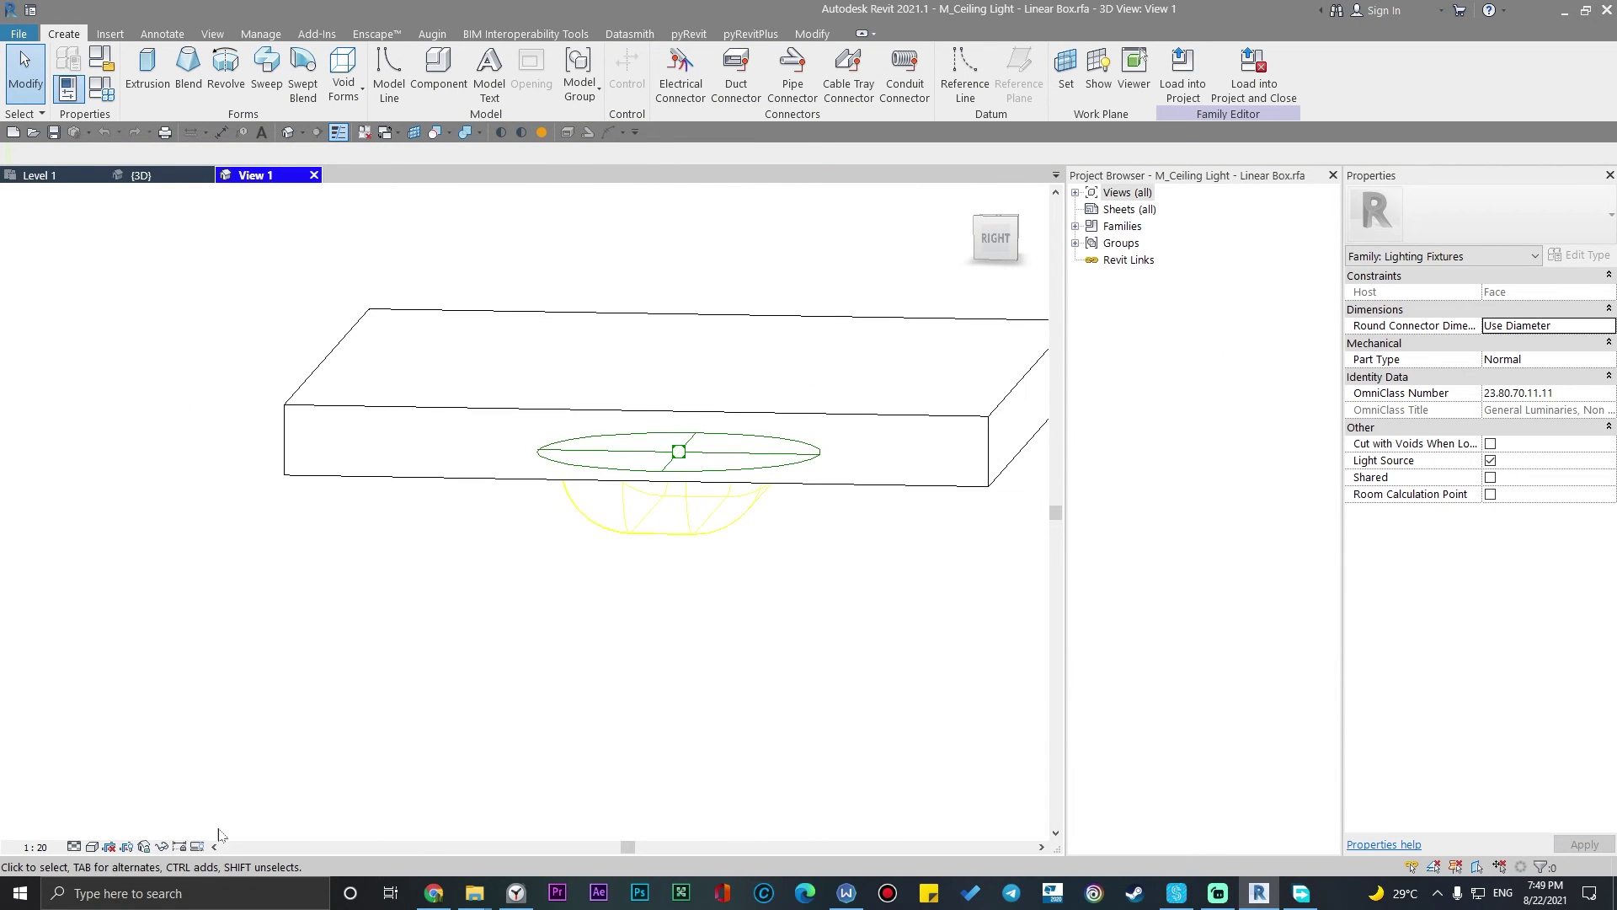
left_click(90, 846)
left_click(126, 791)
Inspect the family's slab extrusion, selecting it from different orbit and pan angles
mouse_move(632, 602)
middle_mouse_down("shift")
mouse_move(679, 216)
mouse_move(741, 307)
mouse_move(717, 225)
mouse_move(553, 518)
mouse_move(440, 644)
mouse_move(595, 386)
middle_mouse_up("shift")
left_click(668, 689)
middle_click_drag(668, 687, 422, 516, "shift")
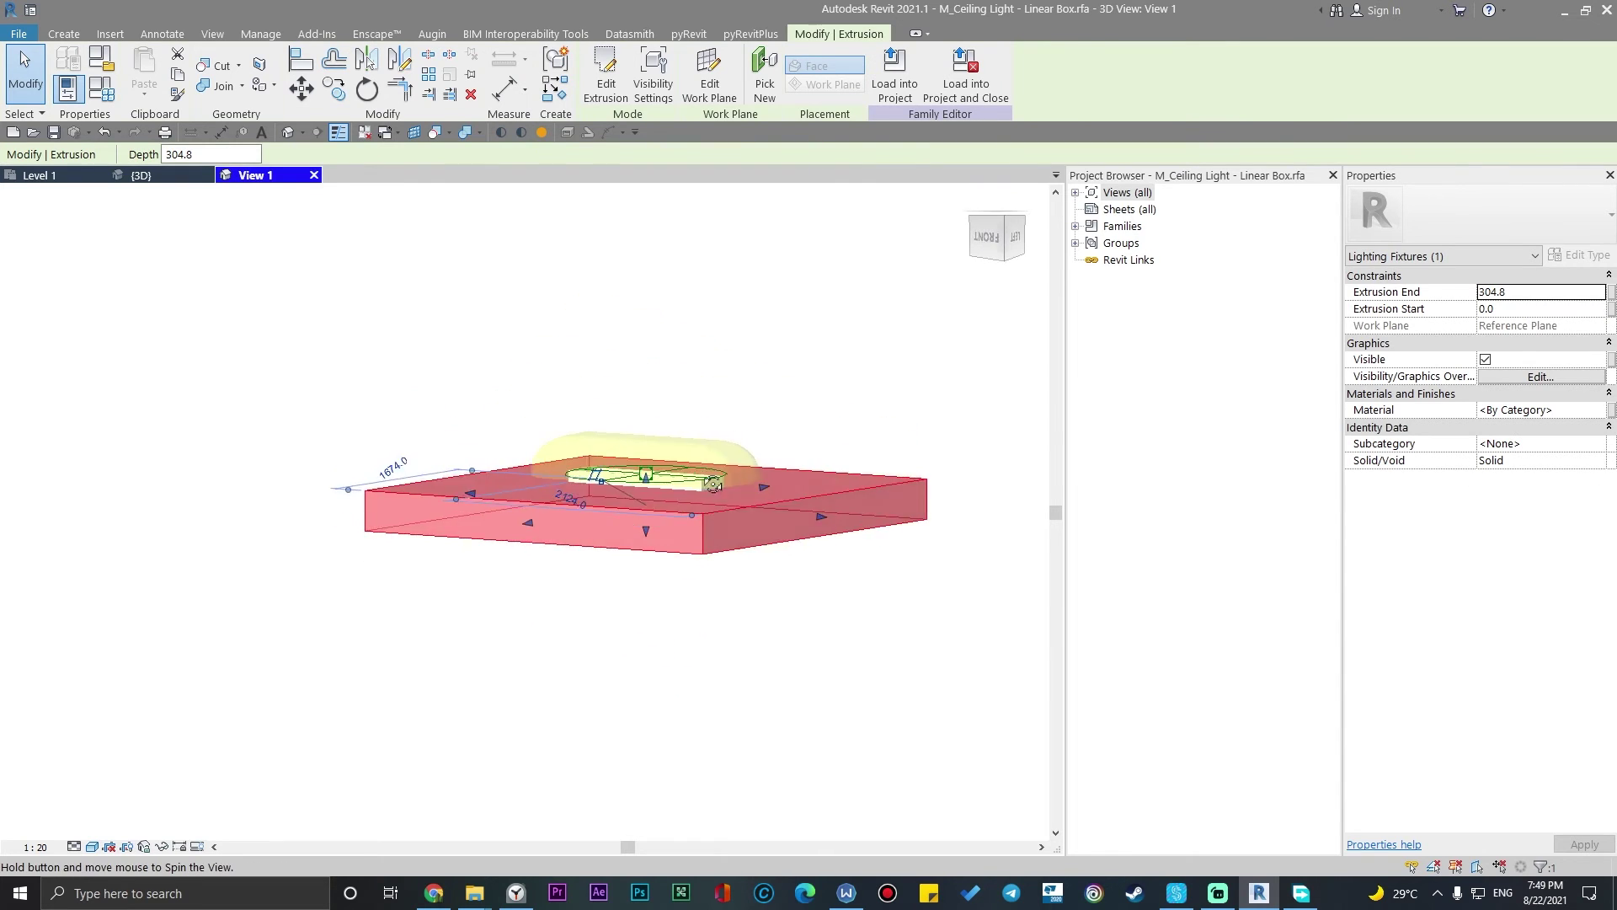
scroll(650, 531, "up", 1)
scroll(650, 531, "up", 1)
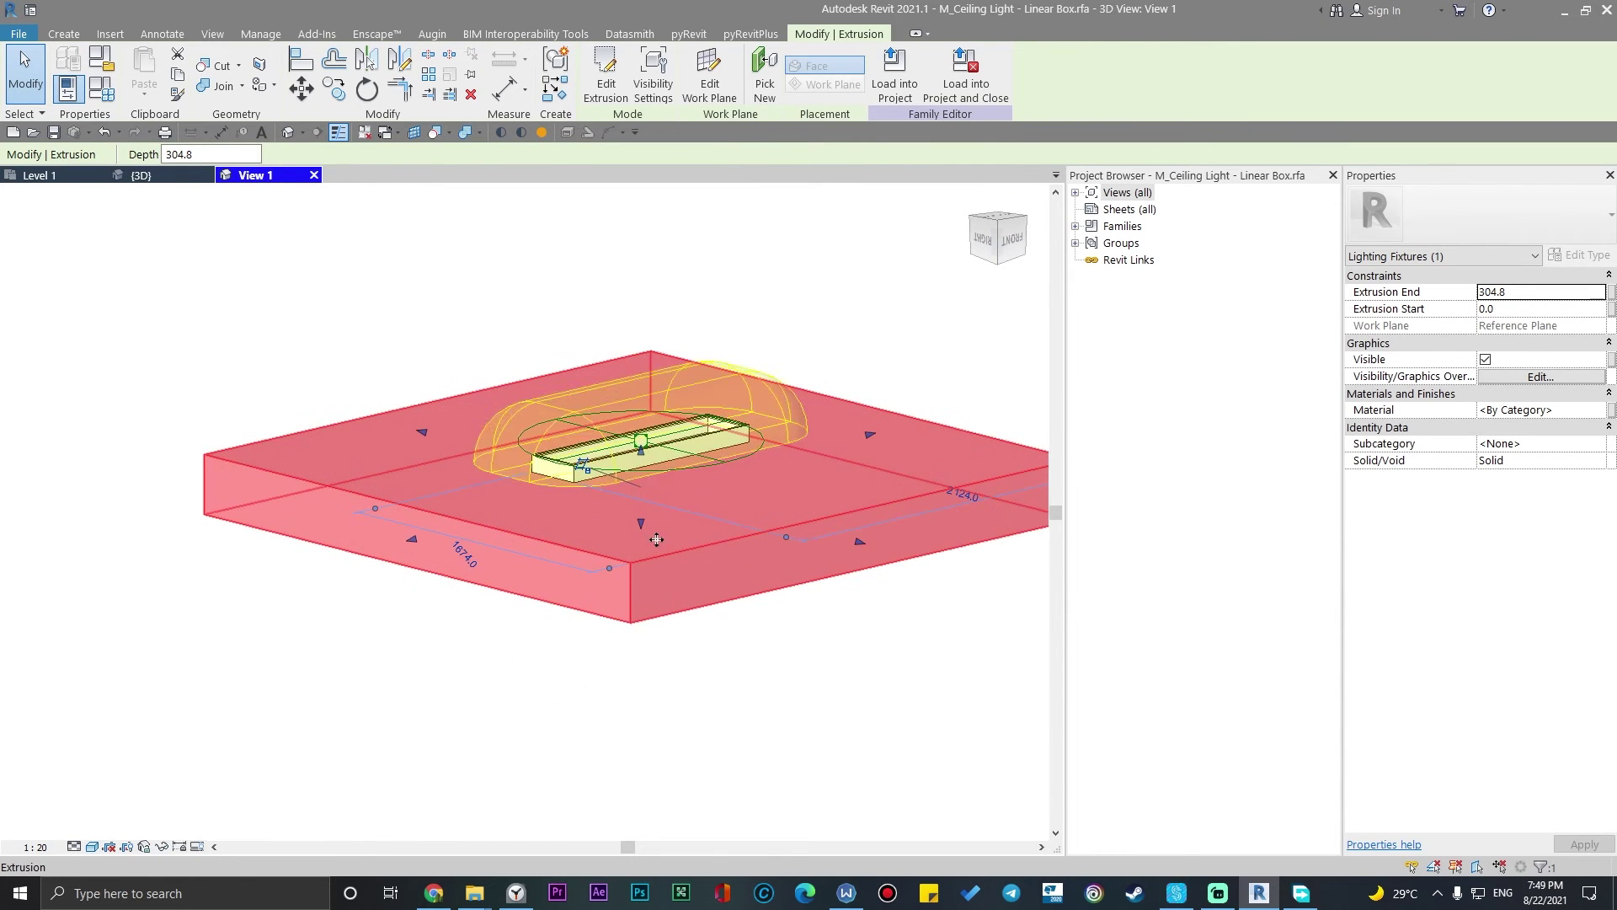
scroll(631, 505, "up", 1)
left_click(831, 754)
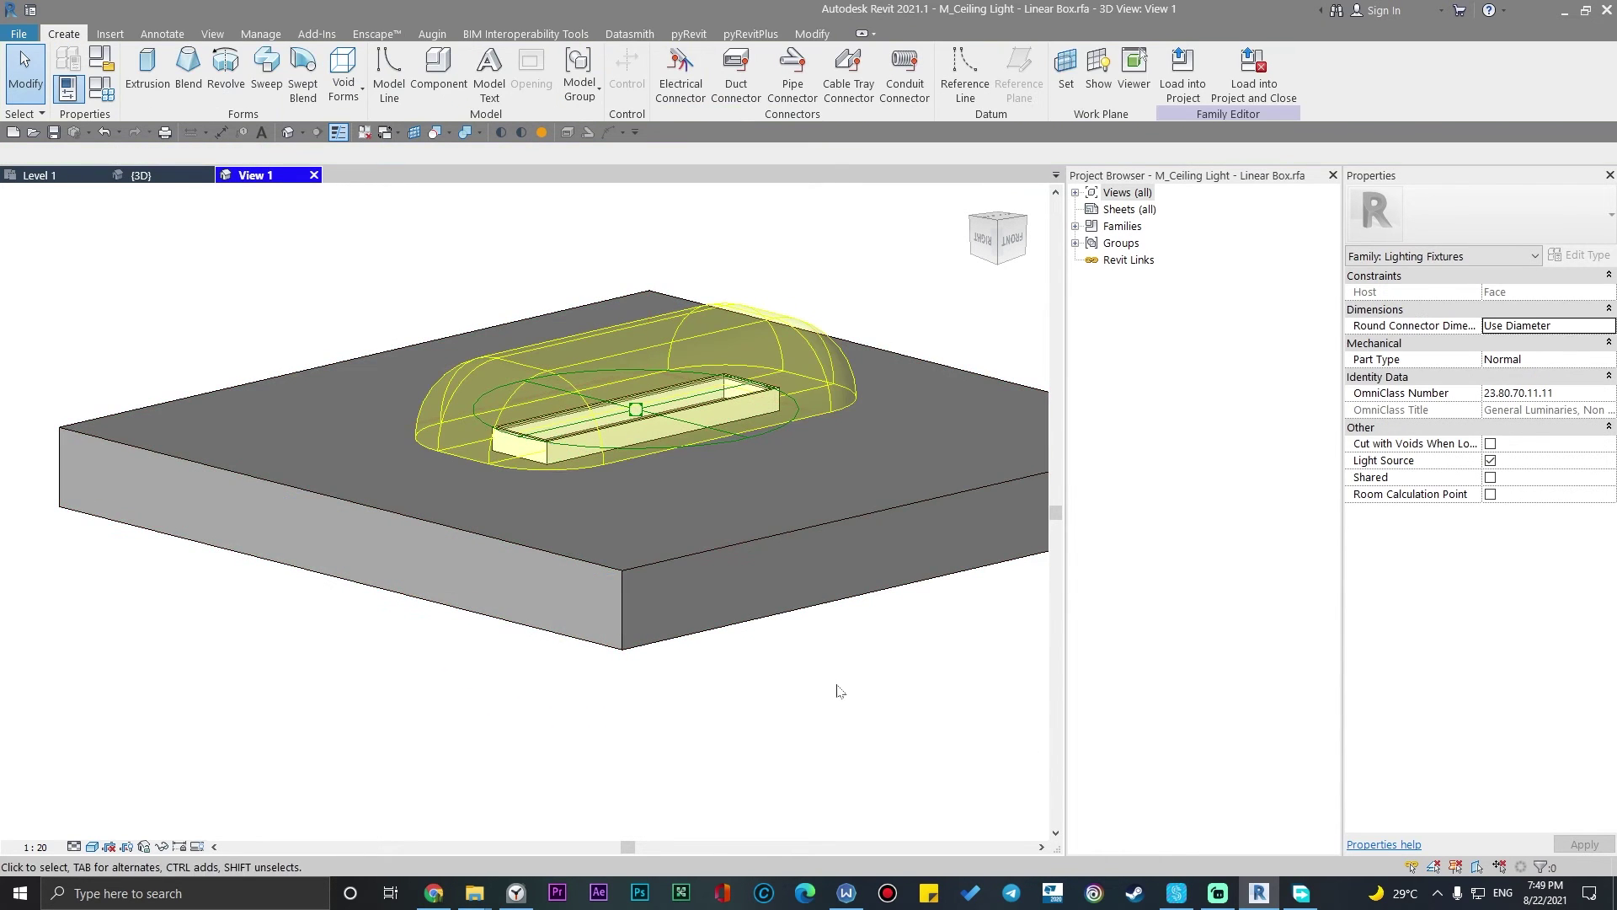
middle_click_drag(838, 691, 756, 670)
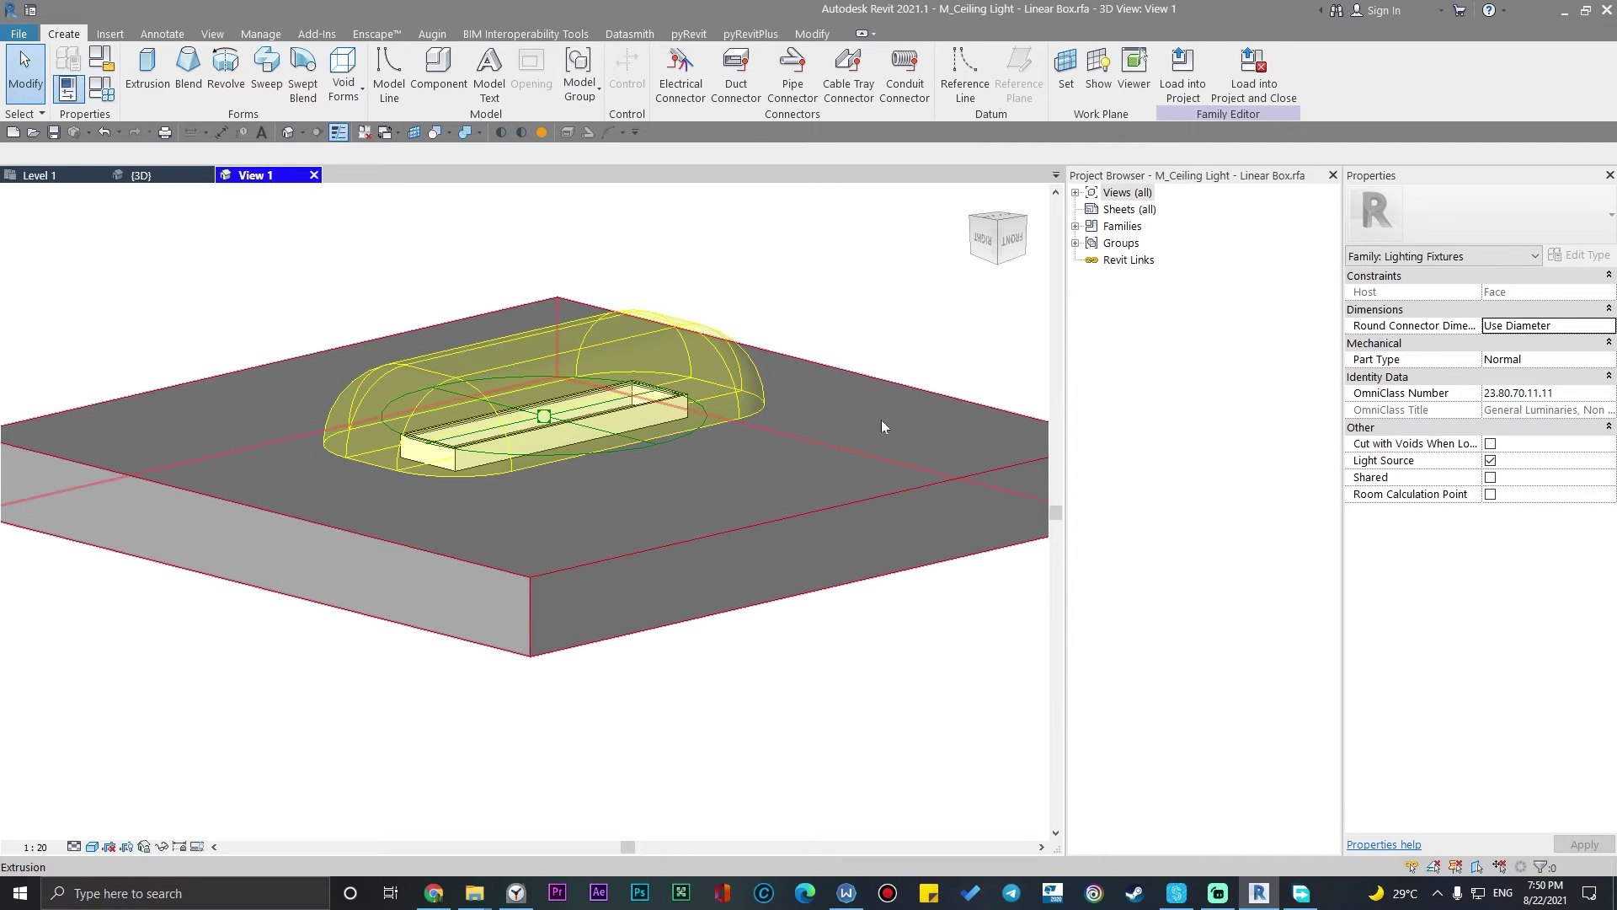
scroll(751, 633, "down", 2)
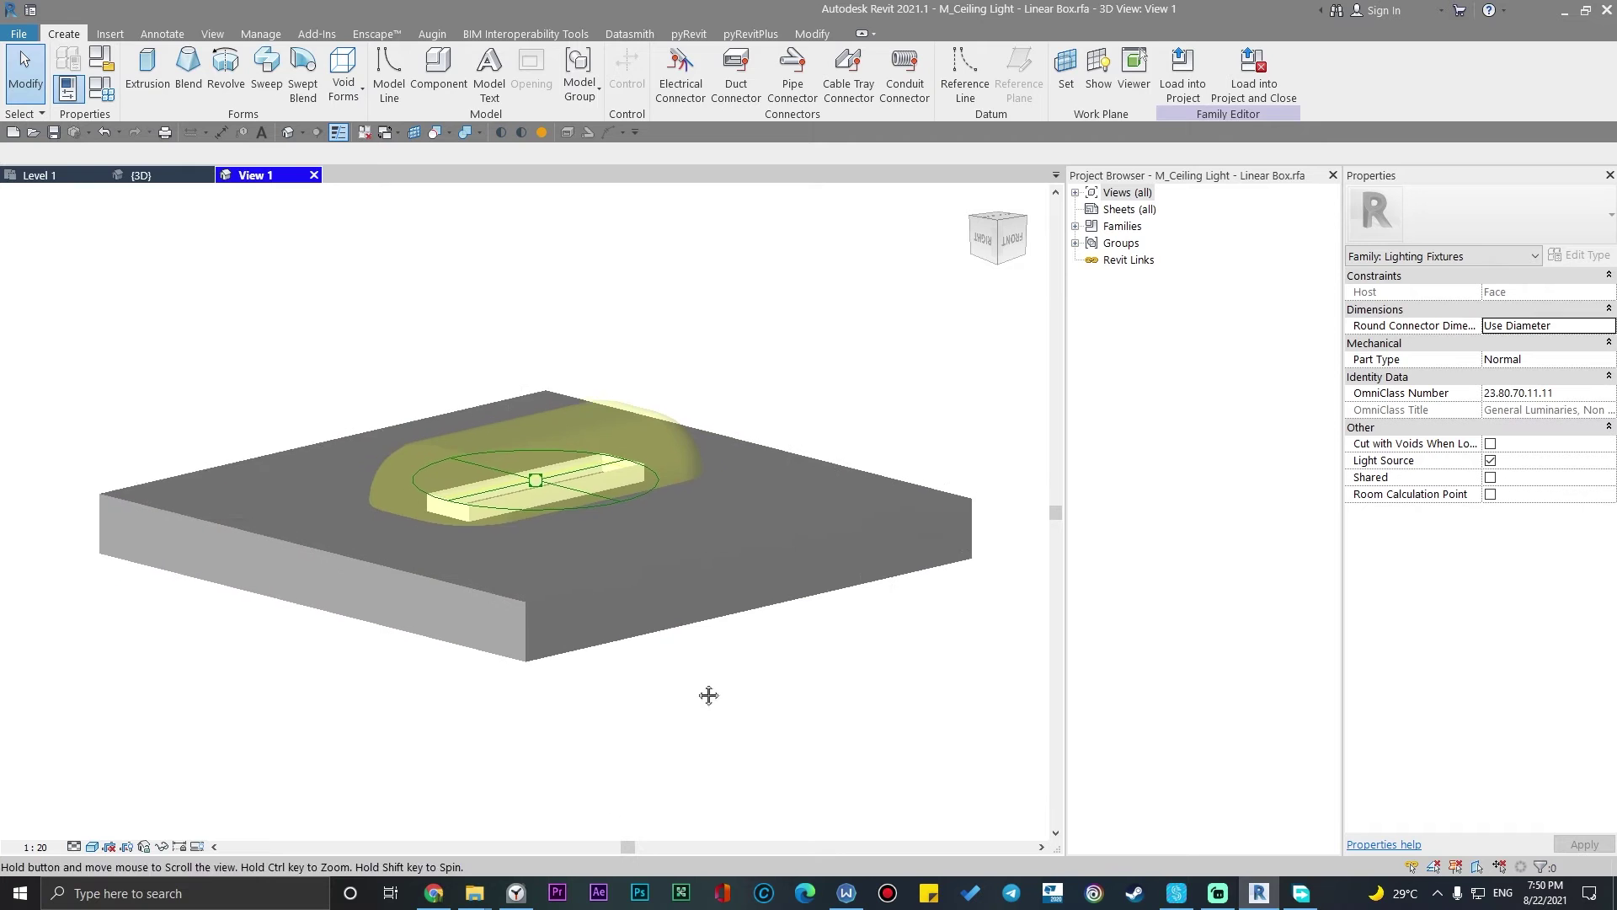
left_click(635, 639)
middle_click_drag(799, 751, 697, 582)
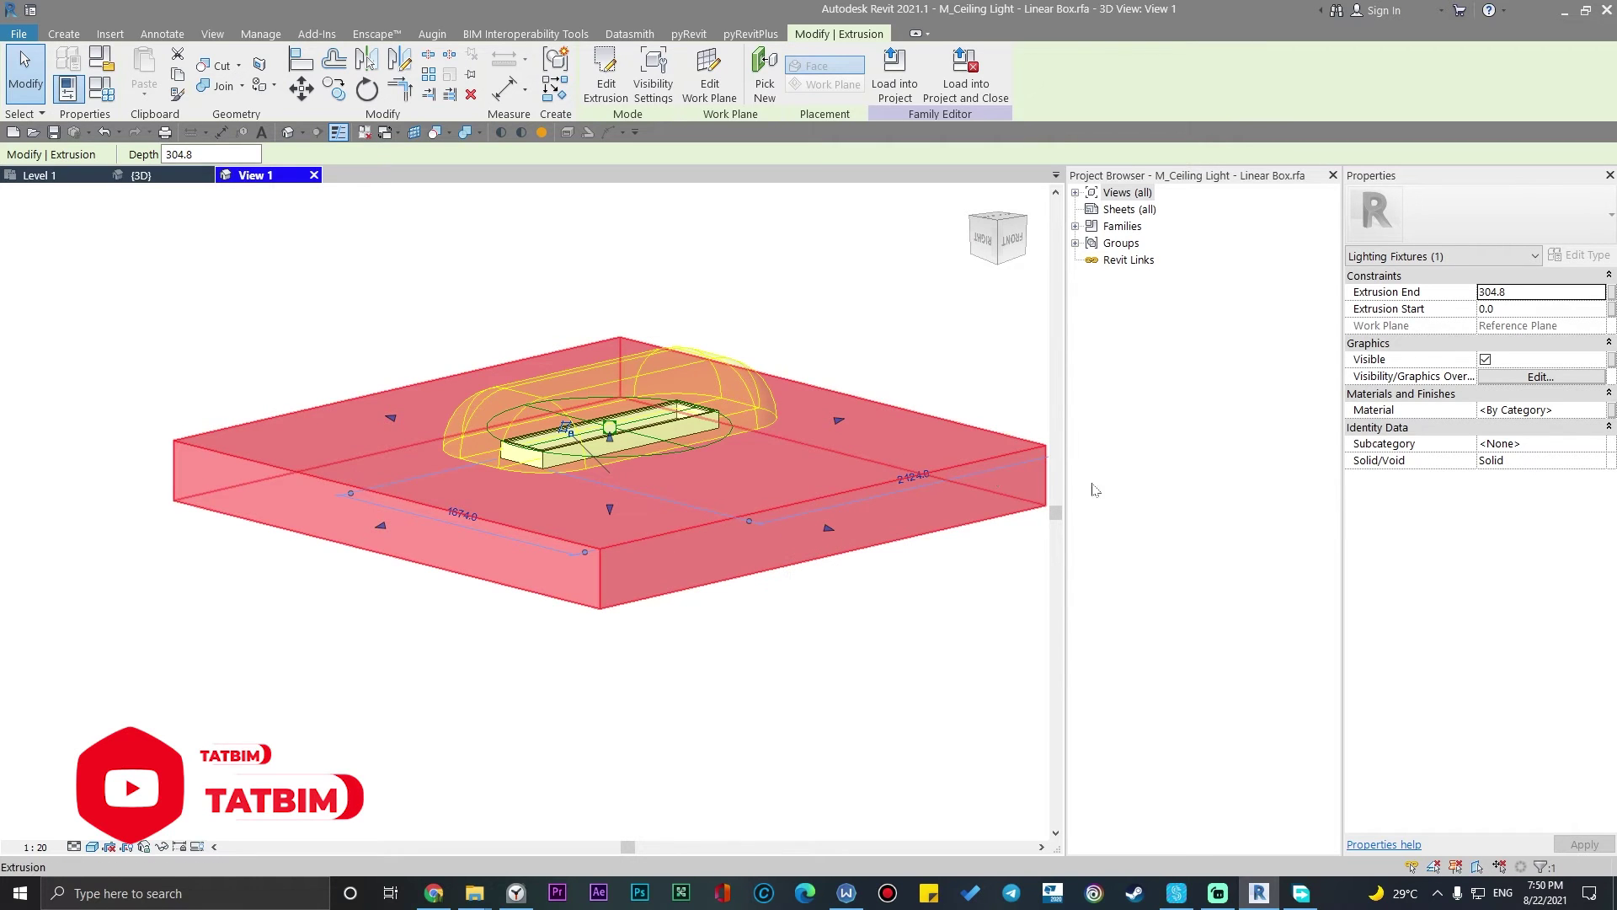
left_click(36, 353)
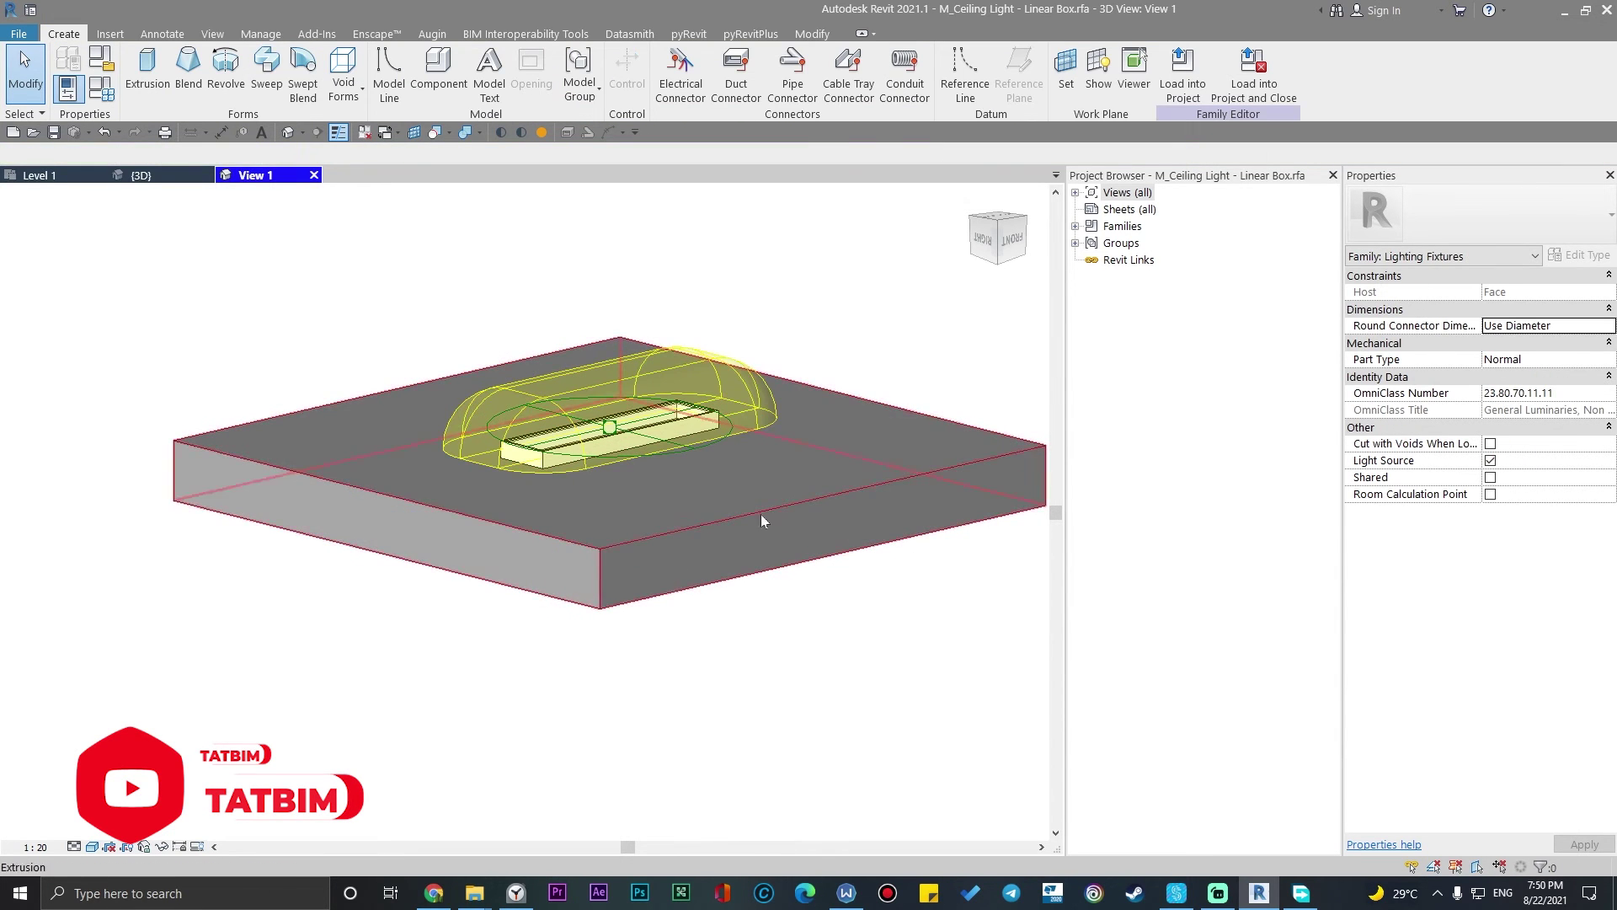
View the family from FRONT and window-select its extrusions, light source and connector
left_click(985, 243)
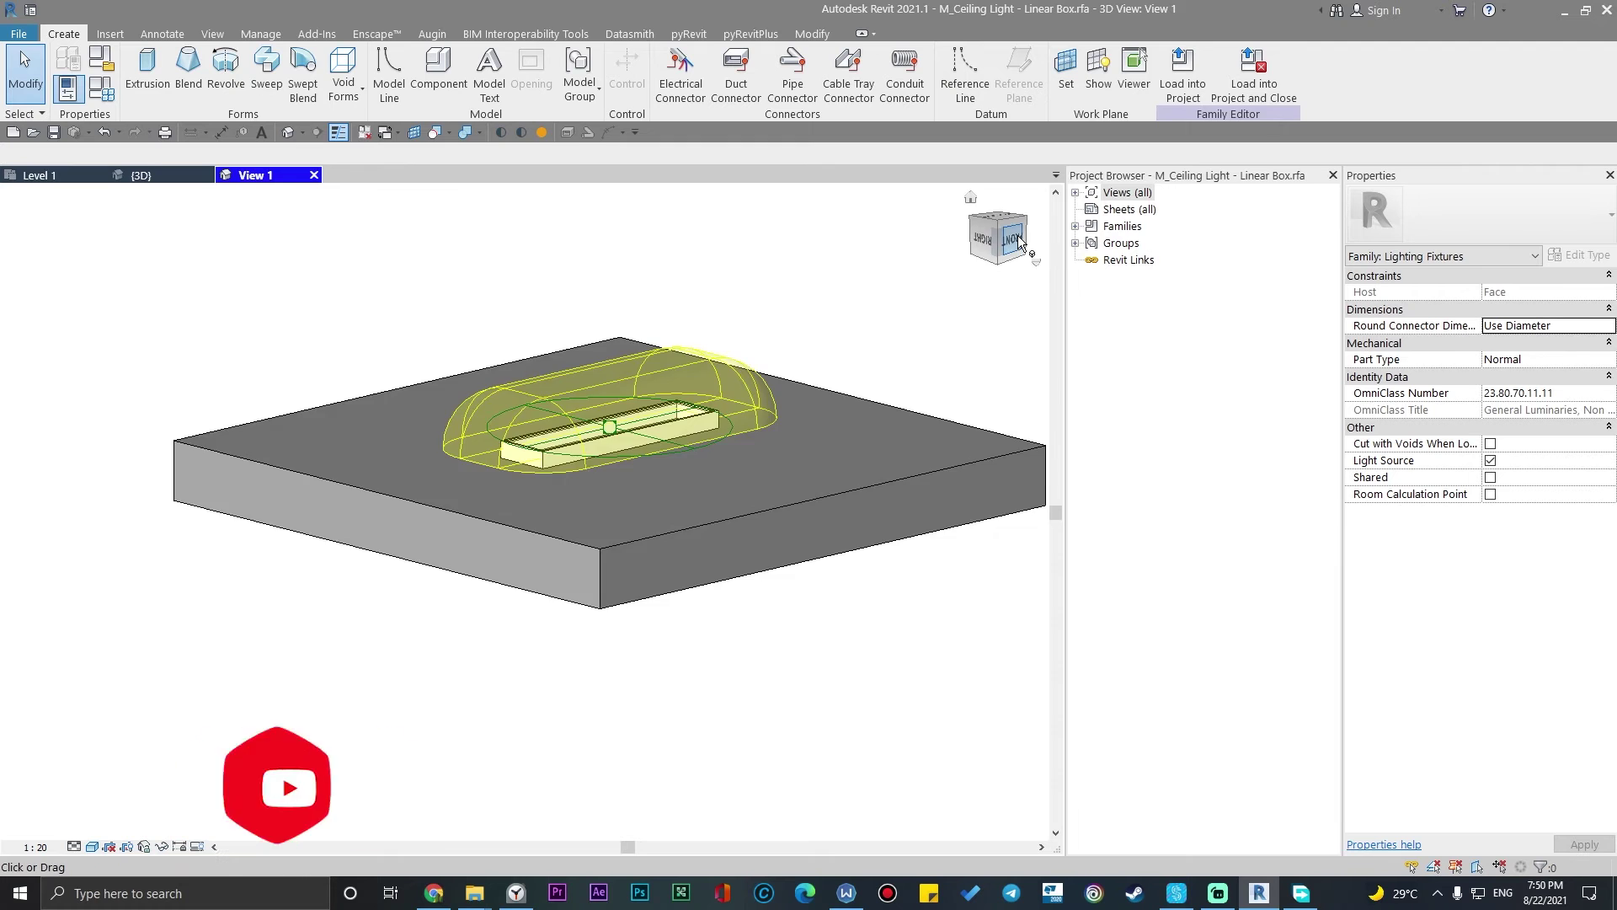
scroll(354, 568, "up", 3)
scroll(679, 497, "up", 2)
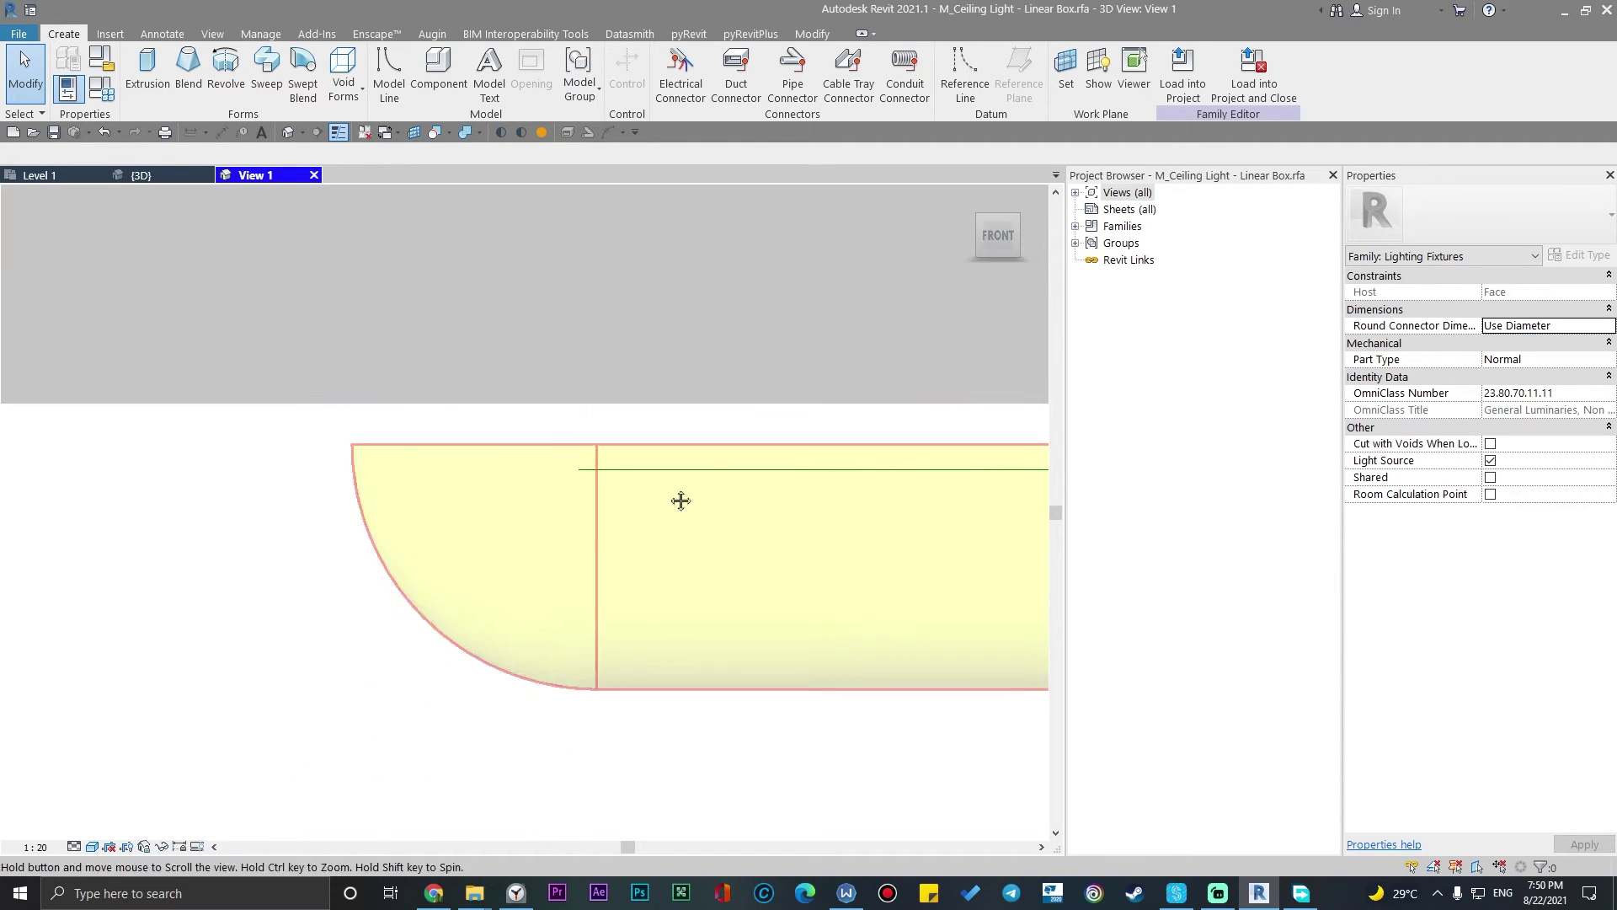
scroll(451, 468, "down", 4)
scroll(303, 595, "up", 1)
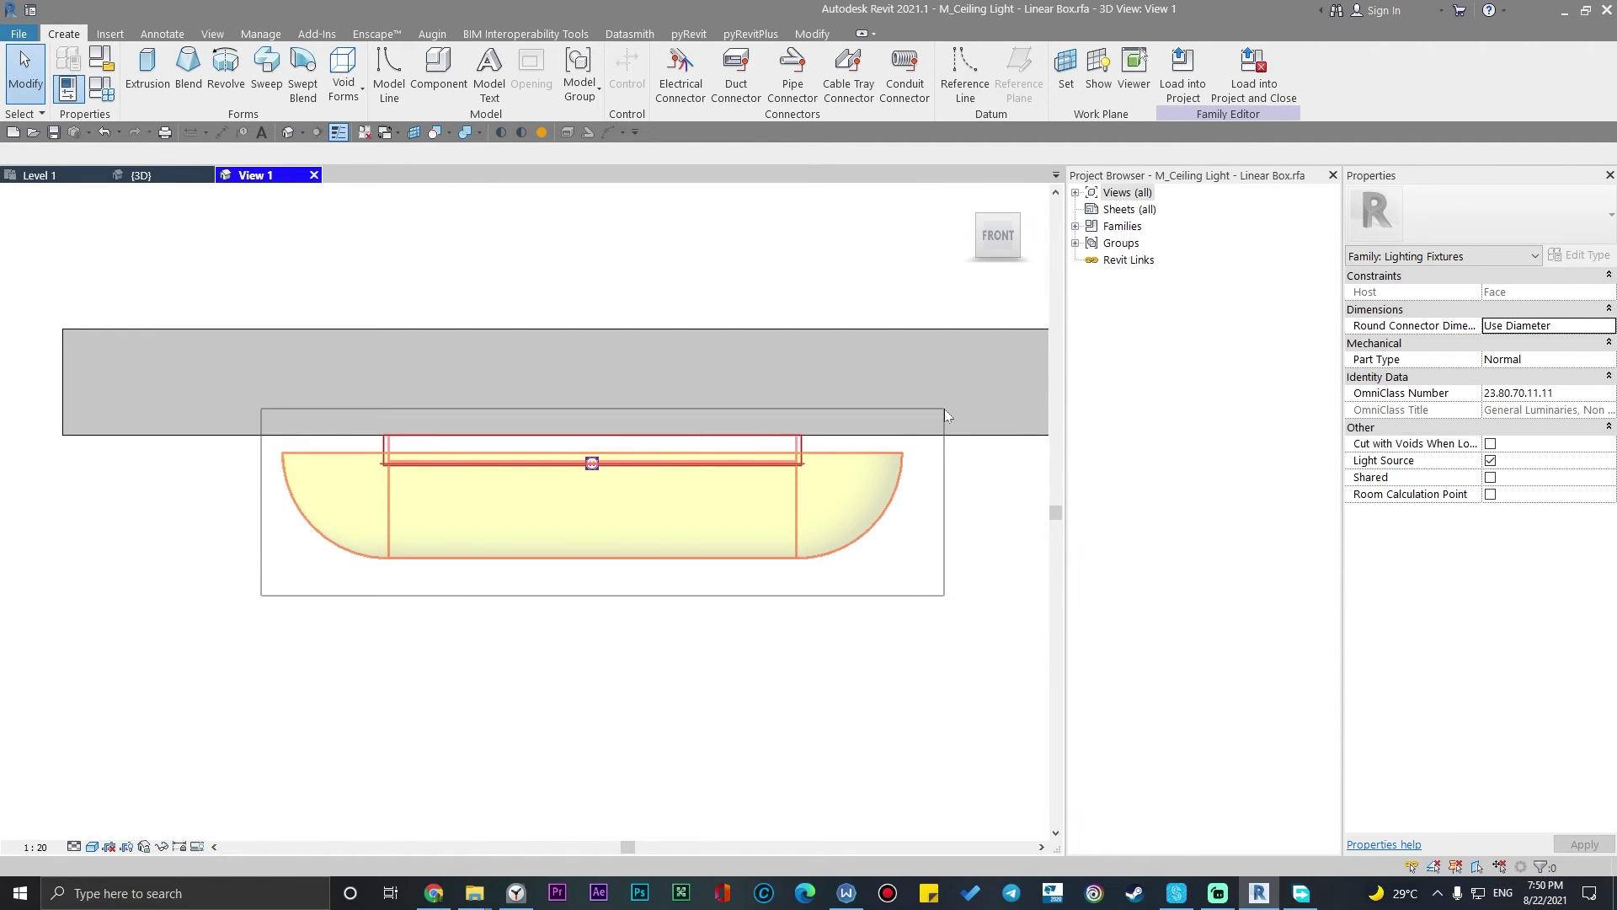
left_click_drag(303, 595, 944, 411)
scroll(708, 569, "down", 2)
scroll(548, 495, "up", 5)
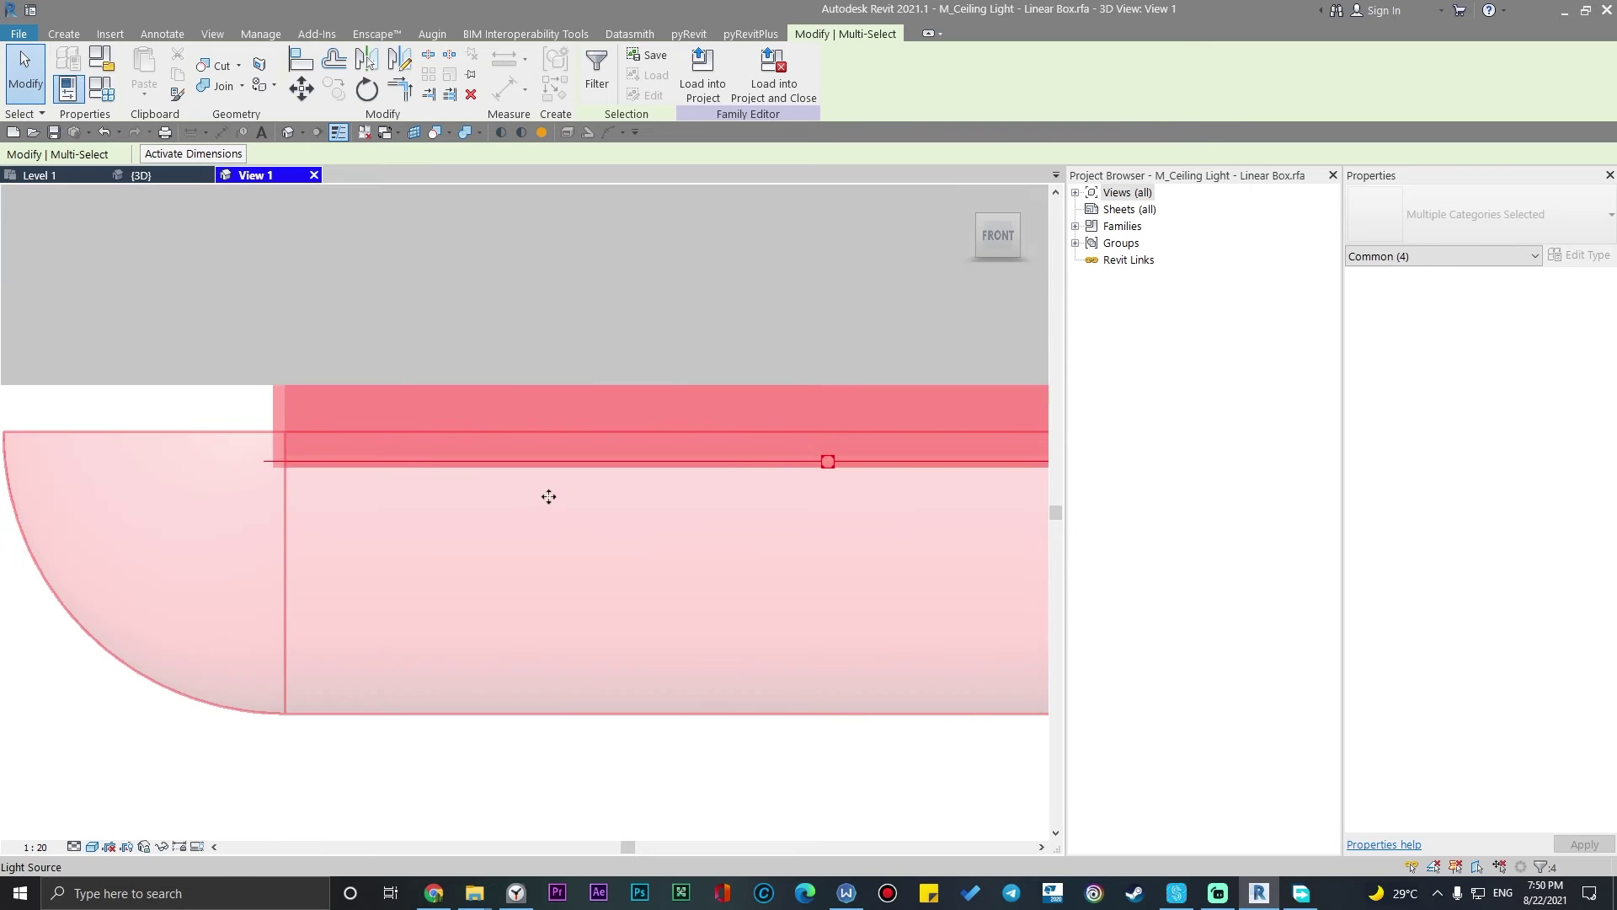
scroll(528, 402, "down", 3)
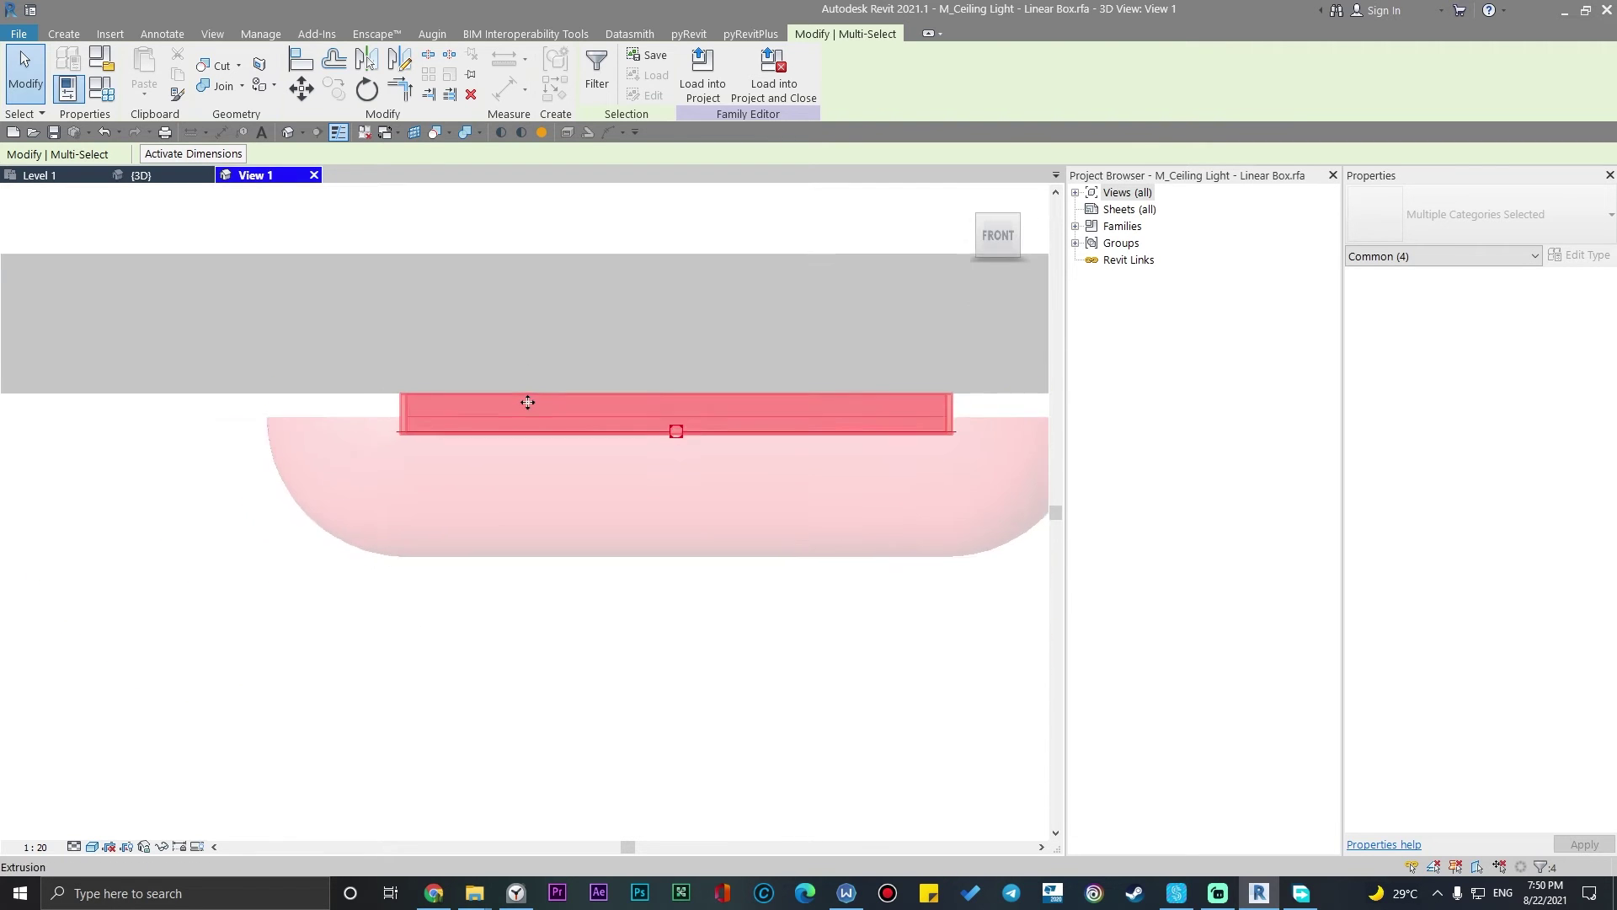
scroll(527, 416, "down", 2)
scroll(531, 426, "down", 1)
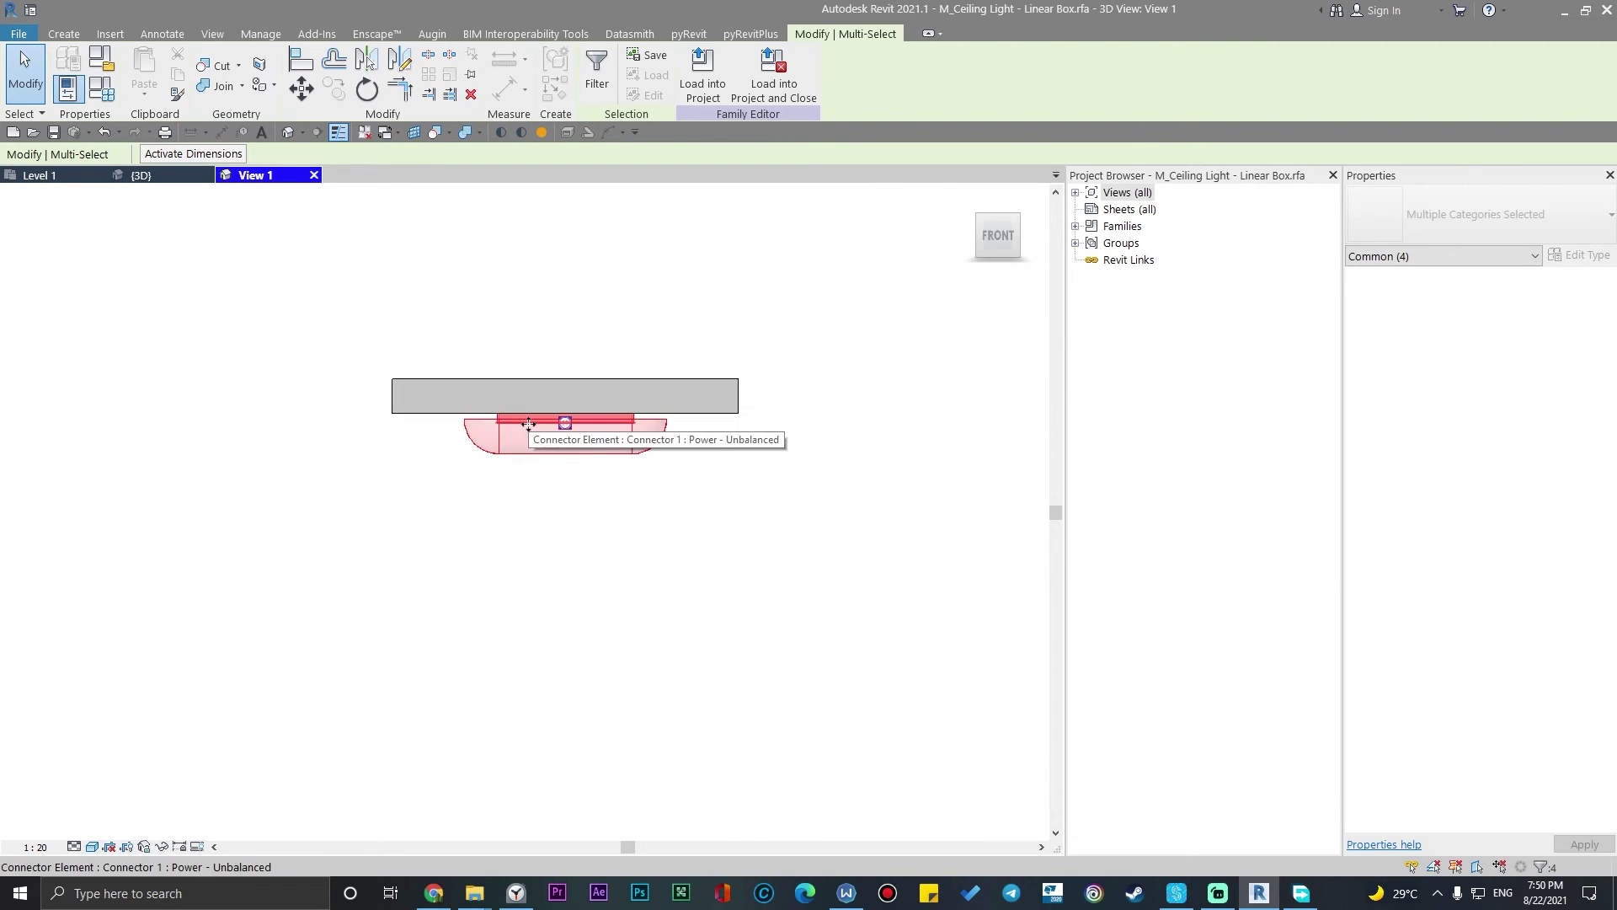
middle_click_drag(531, 442, 503, 529)
scroll(644, 545, "up", 2)
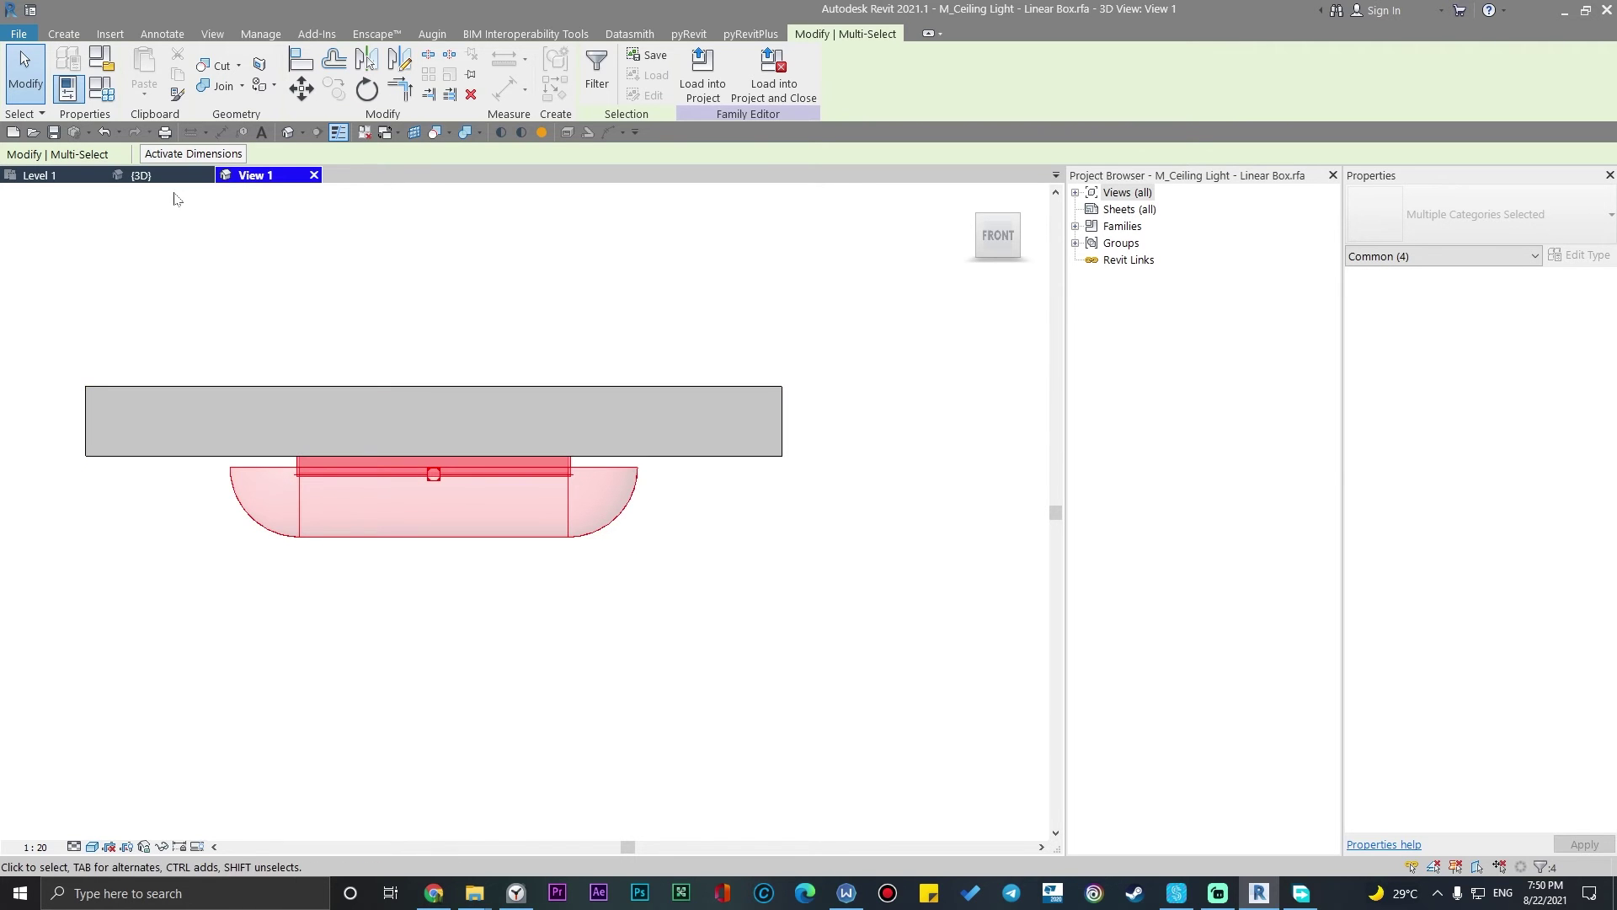
Try saving the family and dismiss the write-failure and not-saved messages
left_click(152, 176)
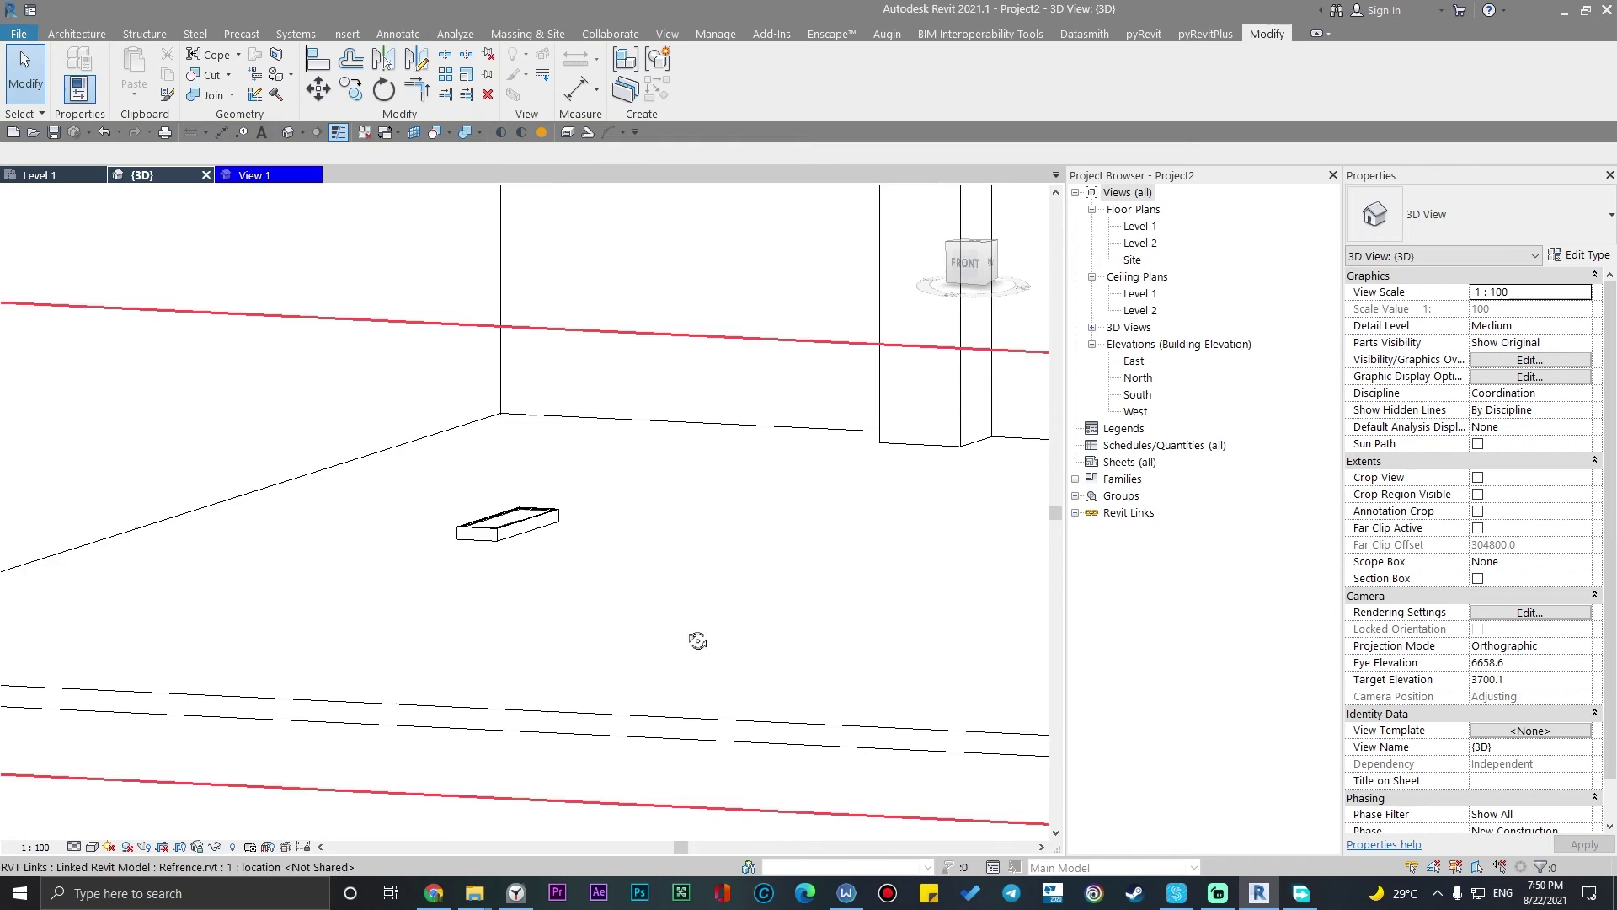
scroll(505, 521, "up", 1)
scroll(505, 521, "up", 3)
left_click(526, 541)
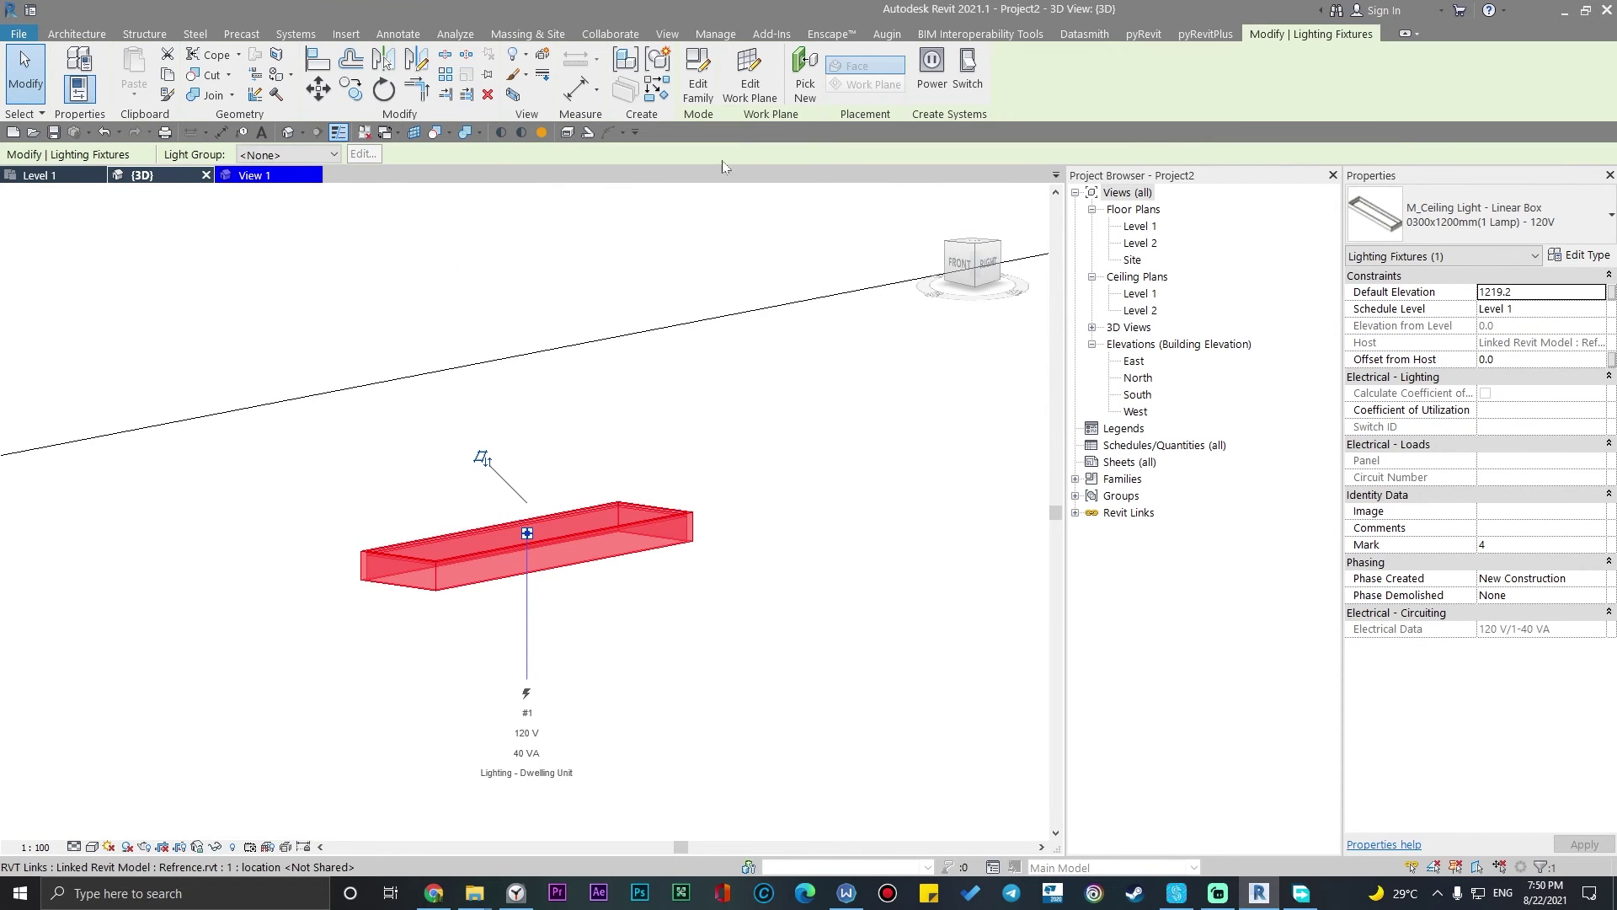
left_click(294, 178)
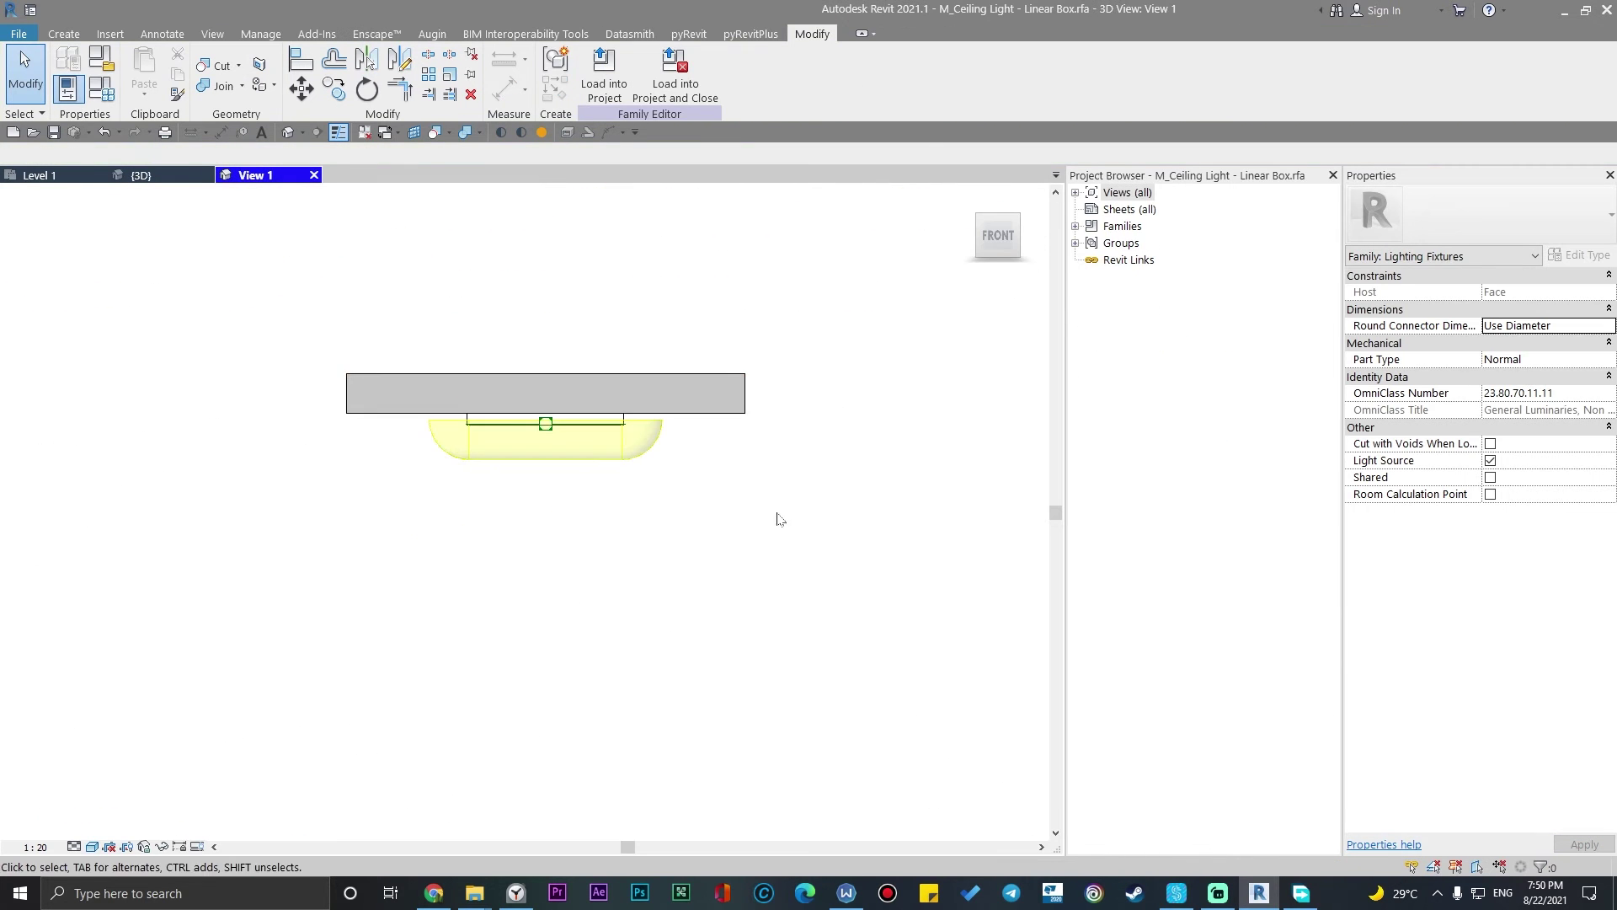
key("ctrl+s")
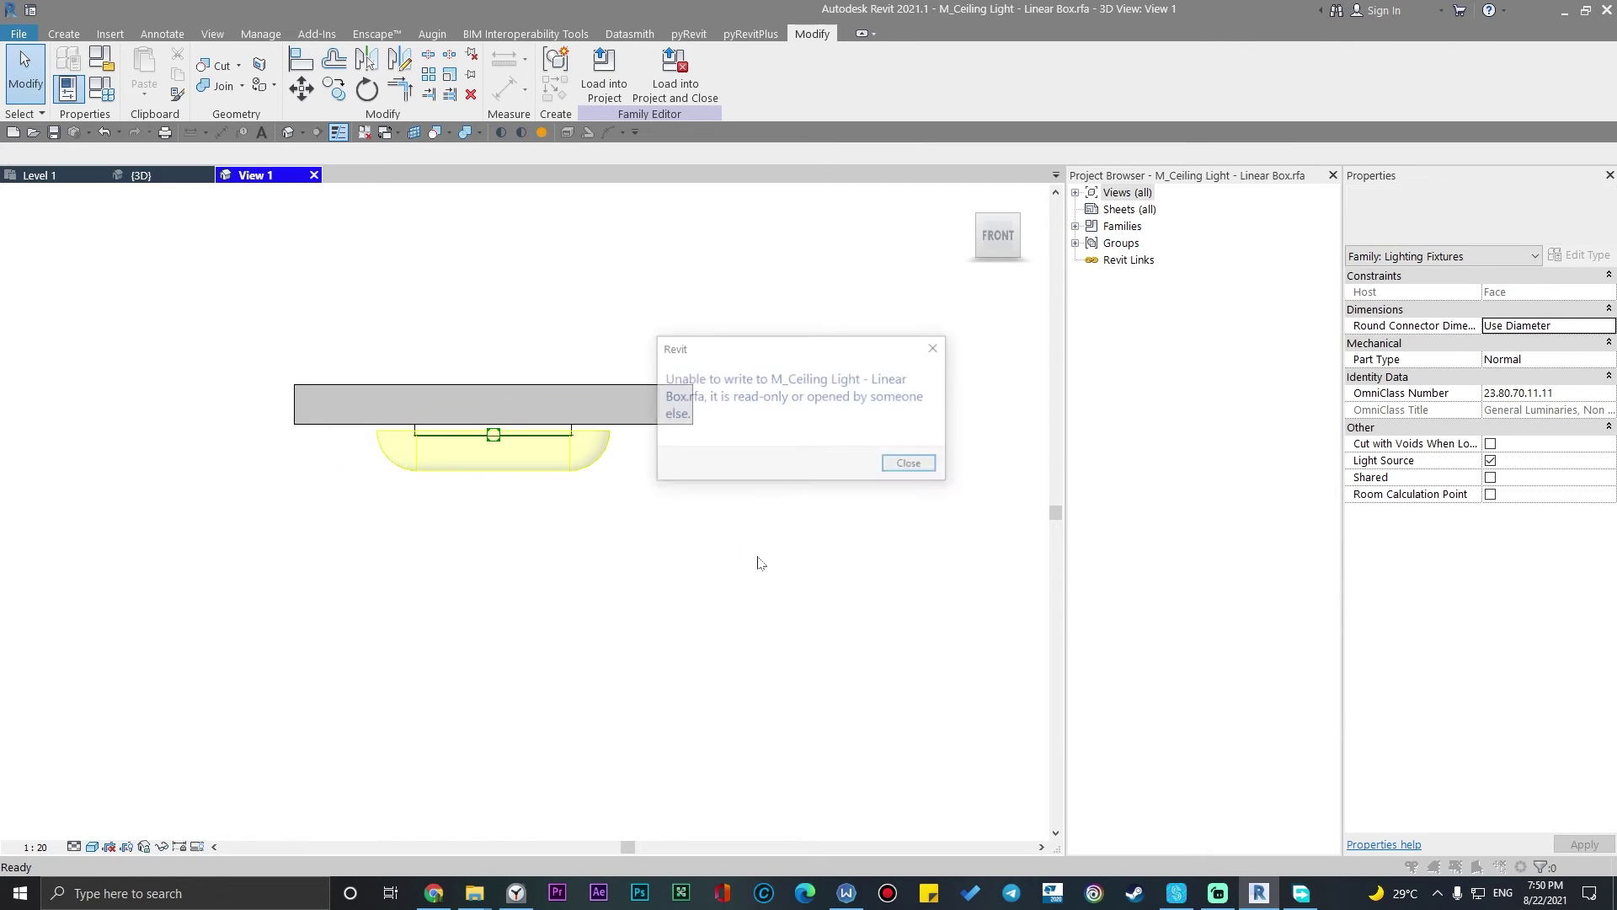
left_click(910, 466)
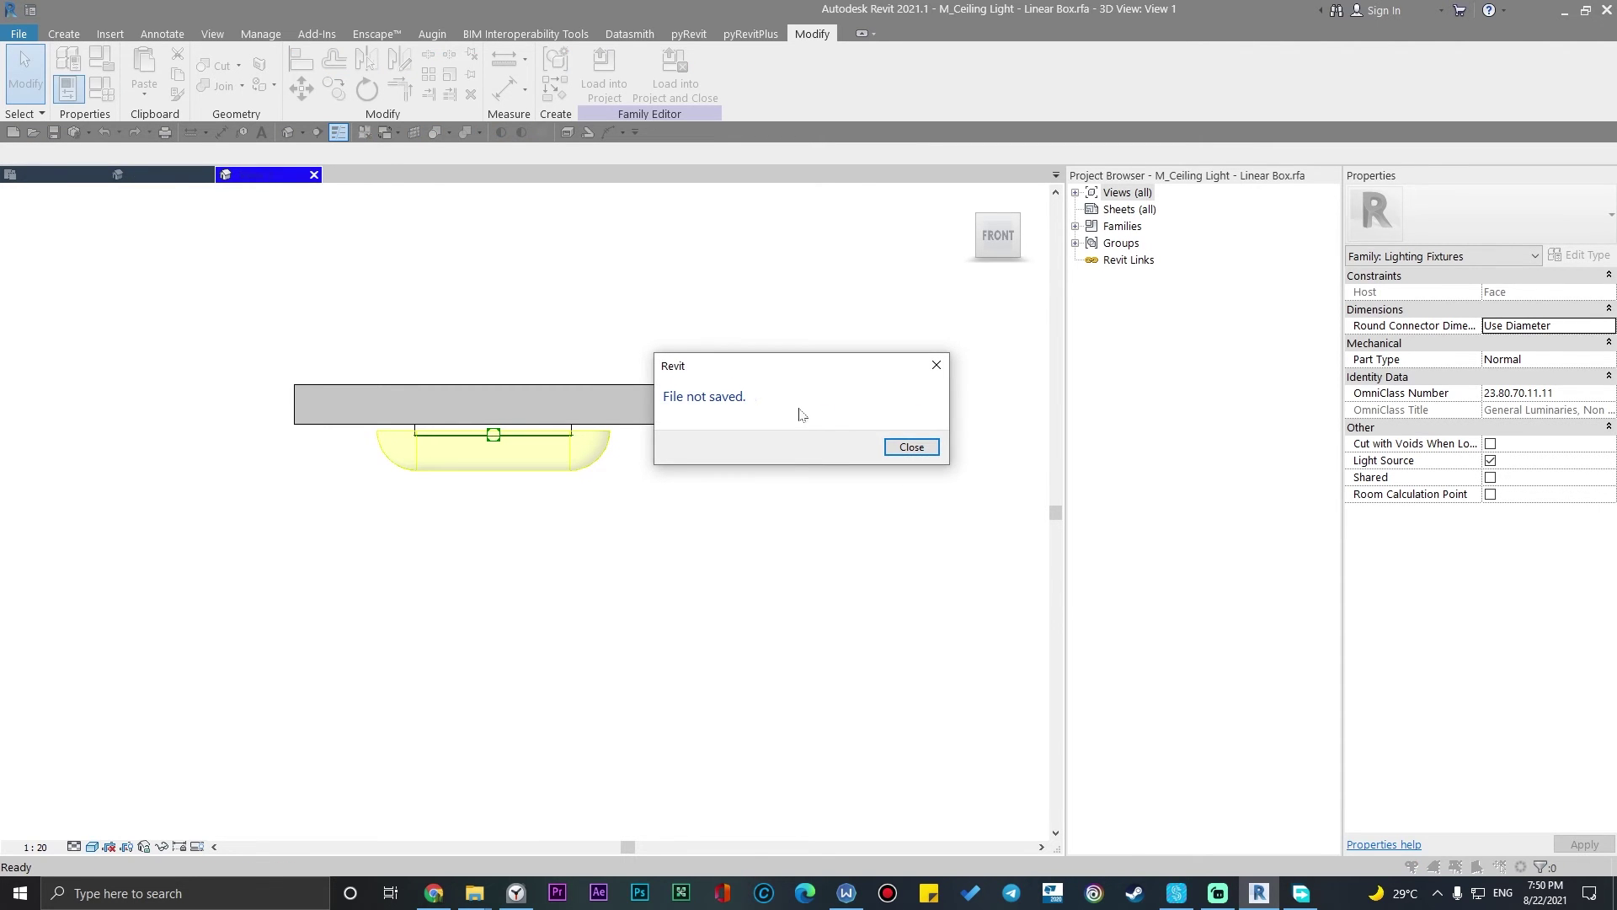
left_click(904, 450)
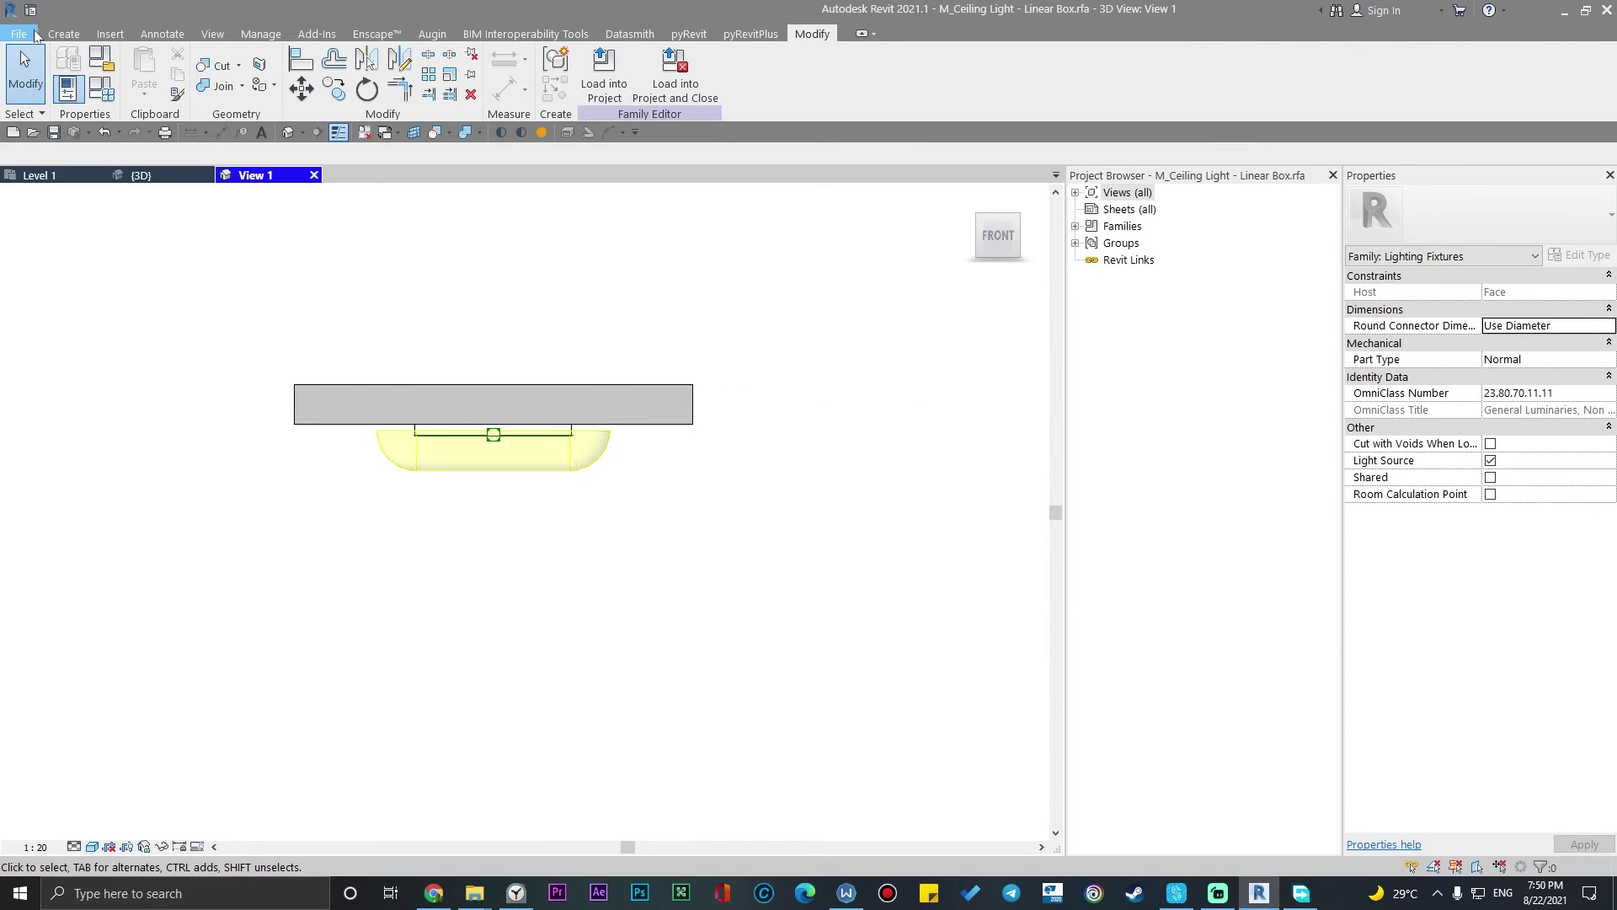
Save the family to the Desktop as 'M_Ceiling Light - Linear Box-face base'
left_click(37, 35)
mouse_move(61, 230)
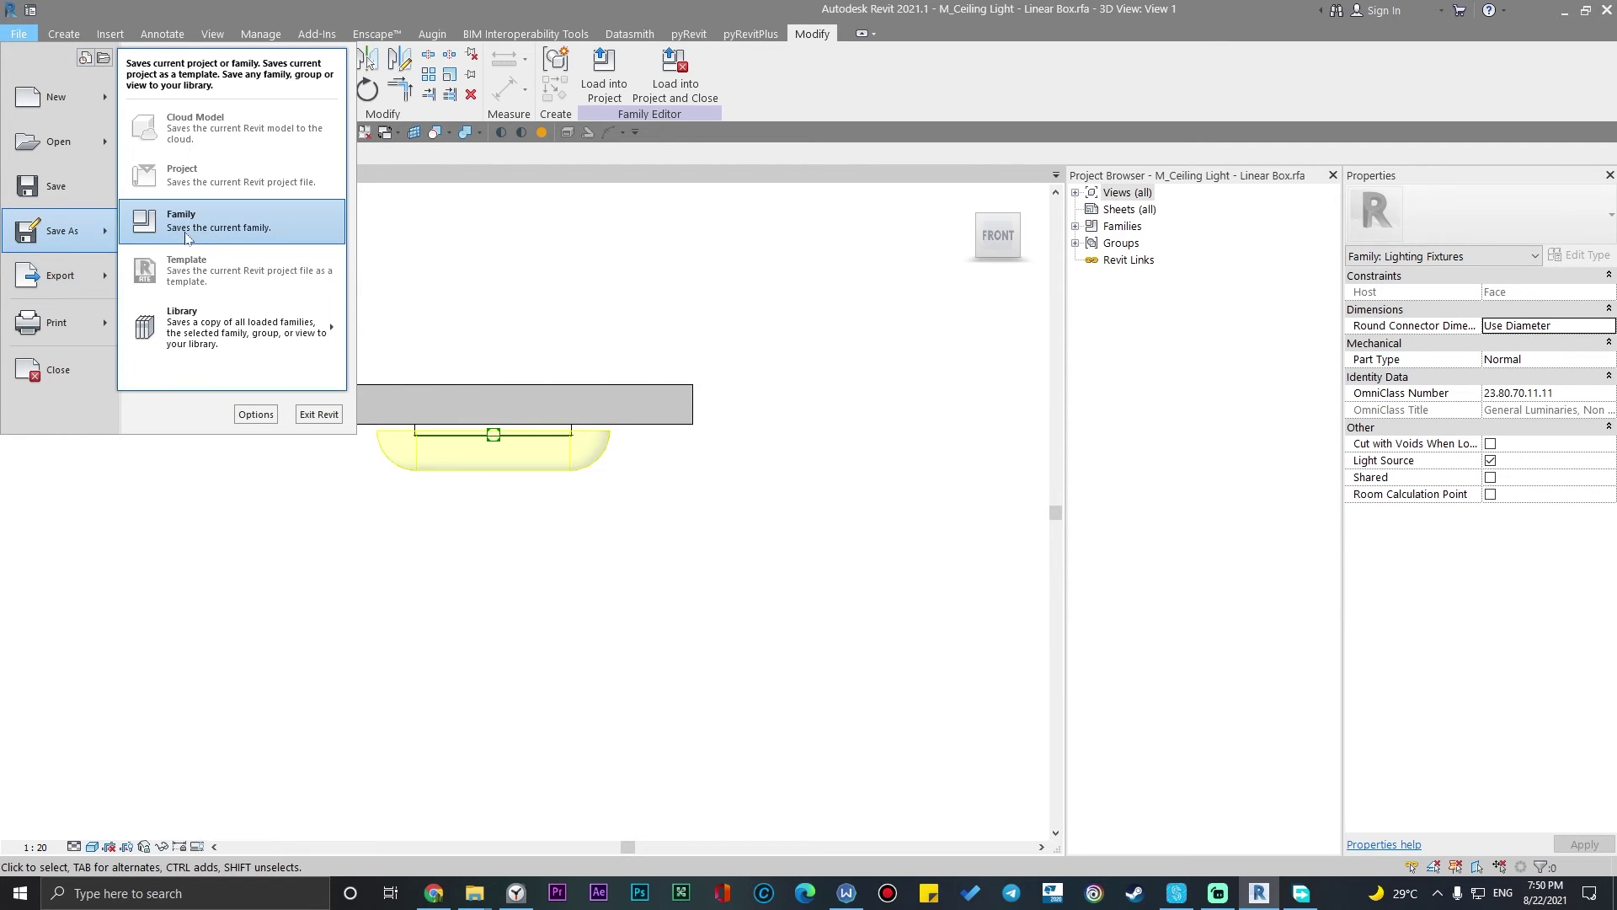
left_click(280, 222)
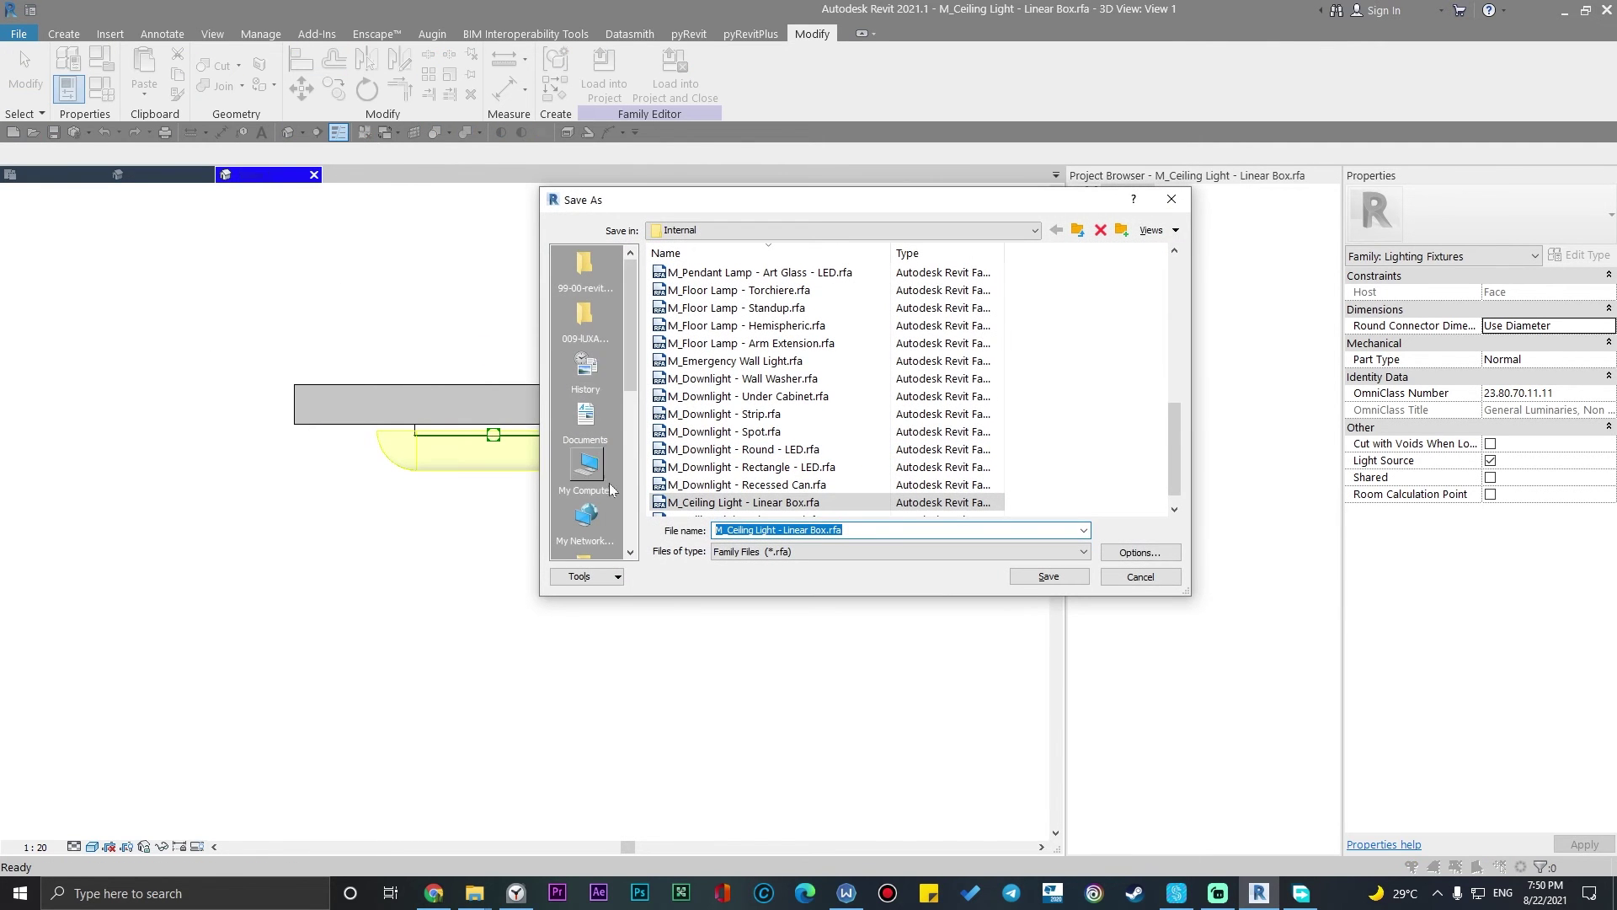
scroll(606, 467, "down", 3)
scroll(592, 400, "down", 3)
left_click(582, 280)
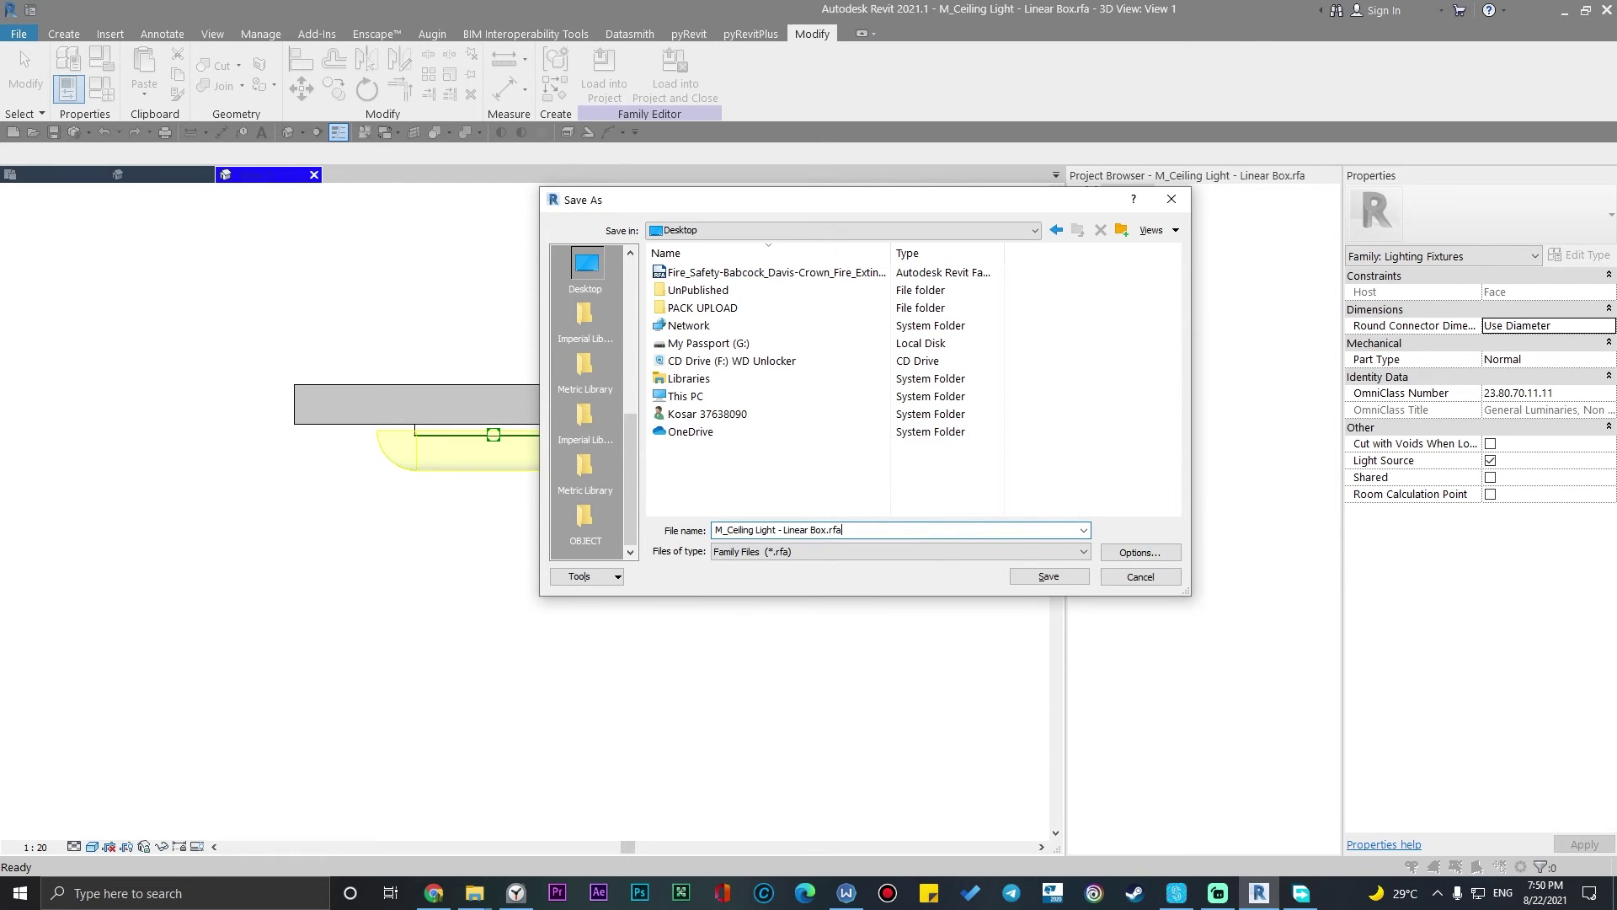
key("BackSpace")
key("BackSpace")
type("f")
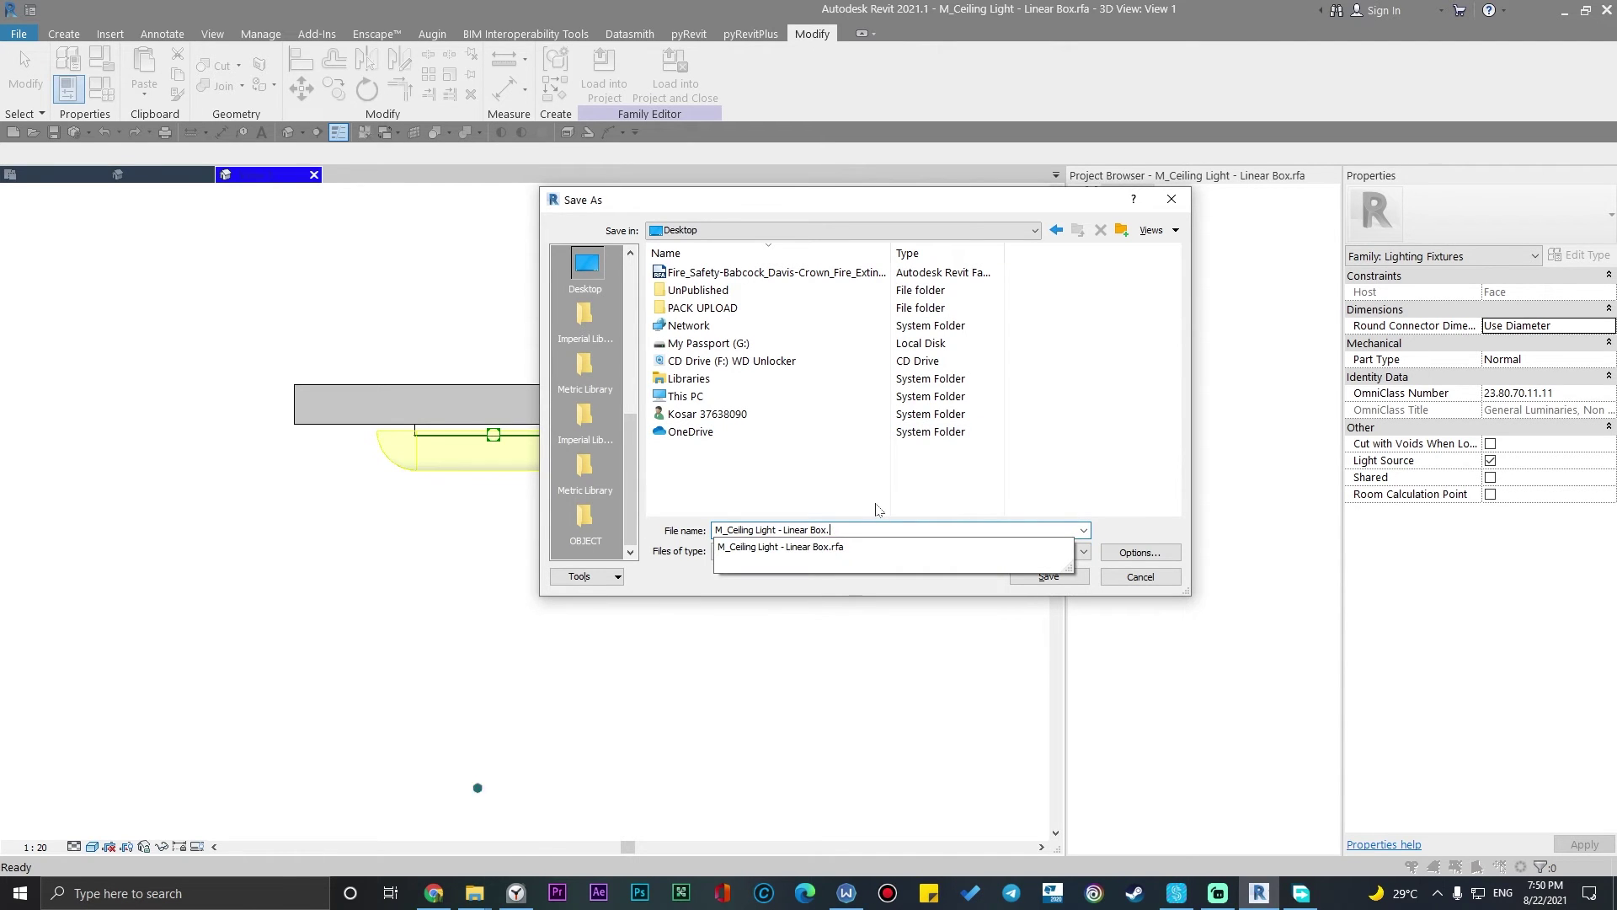
key("BackSpace")
type("-")
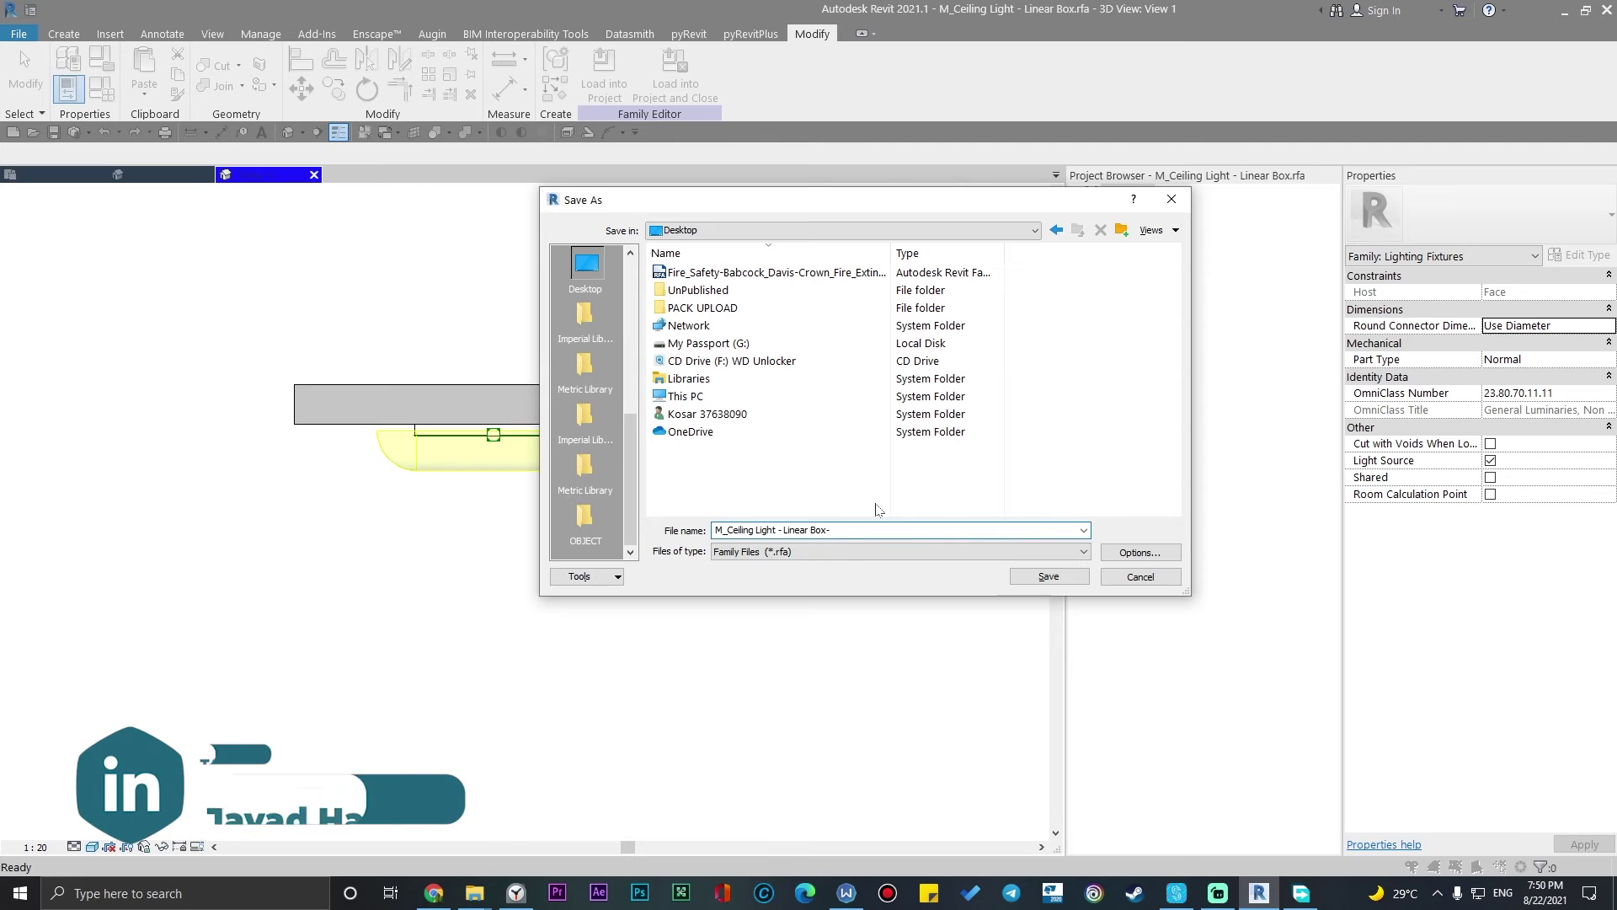
type("face b")
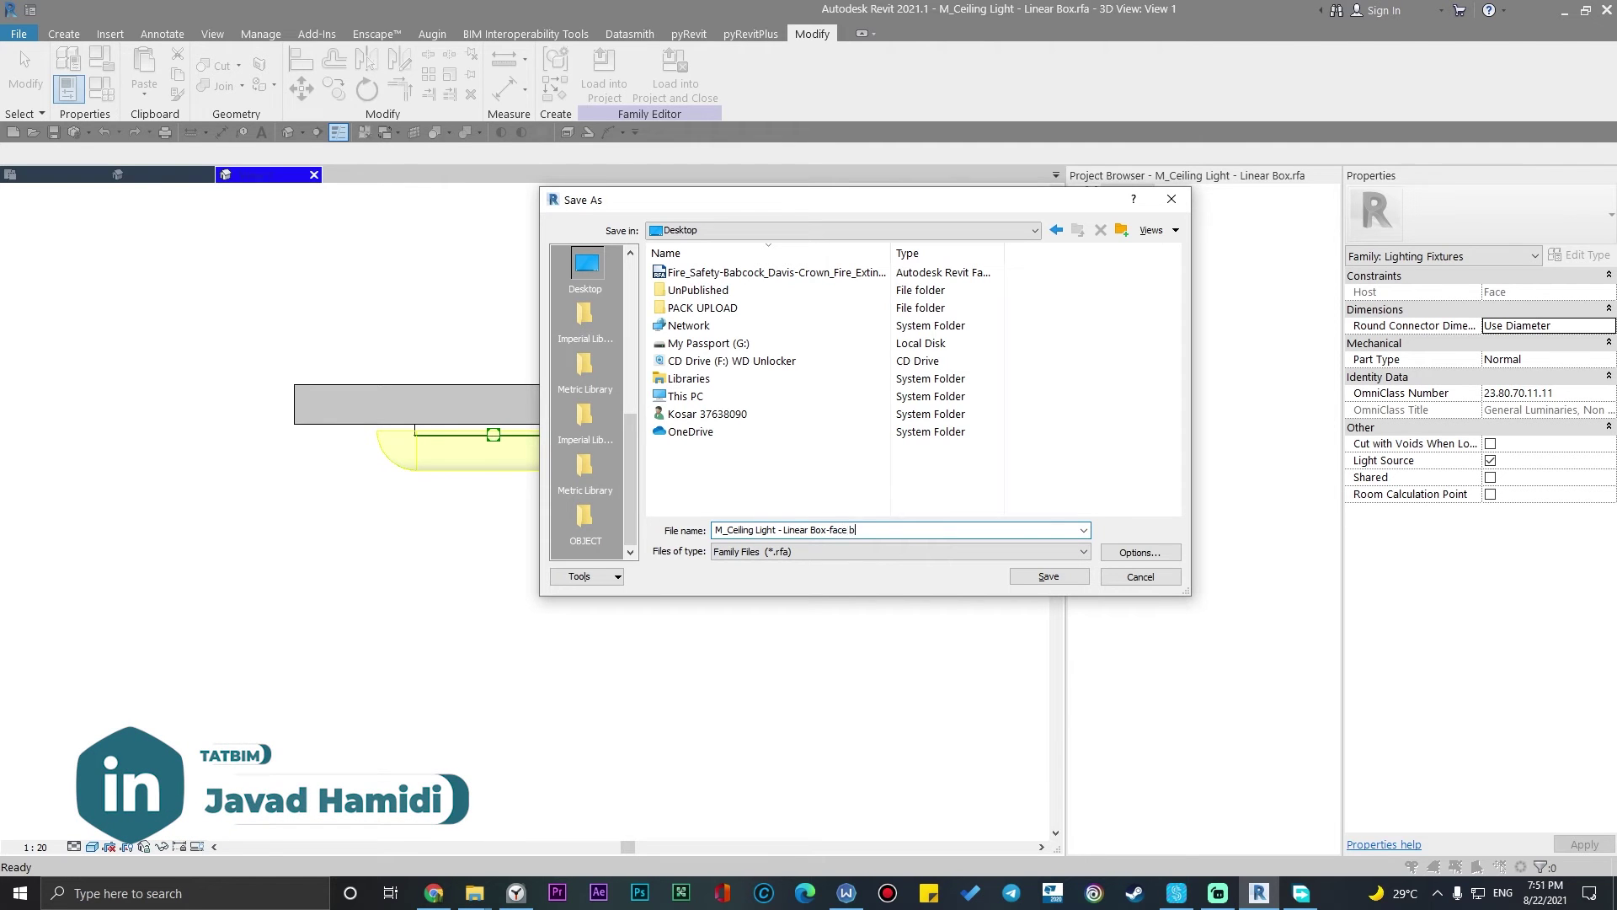
type("e")
key("Return")
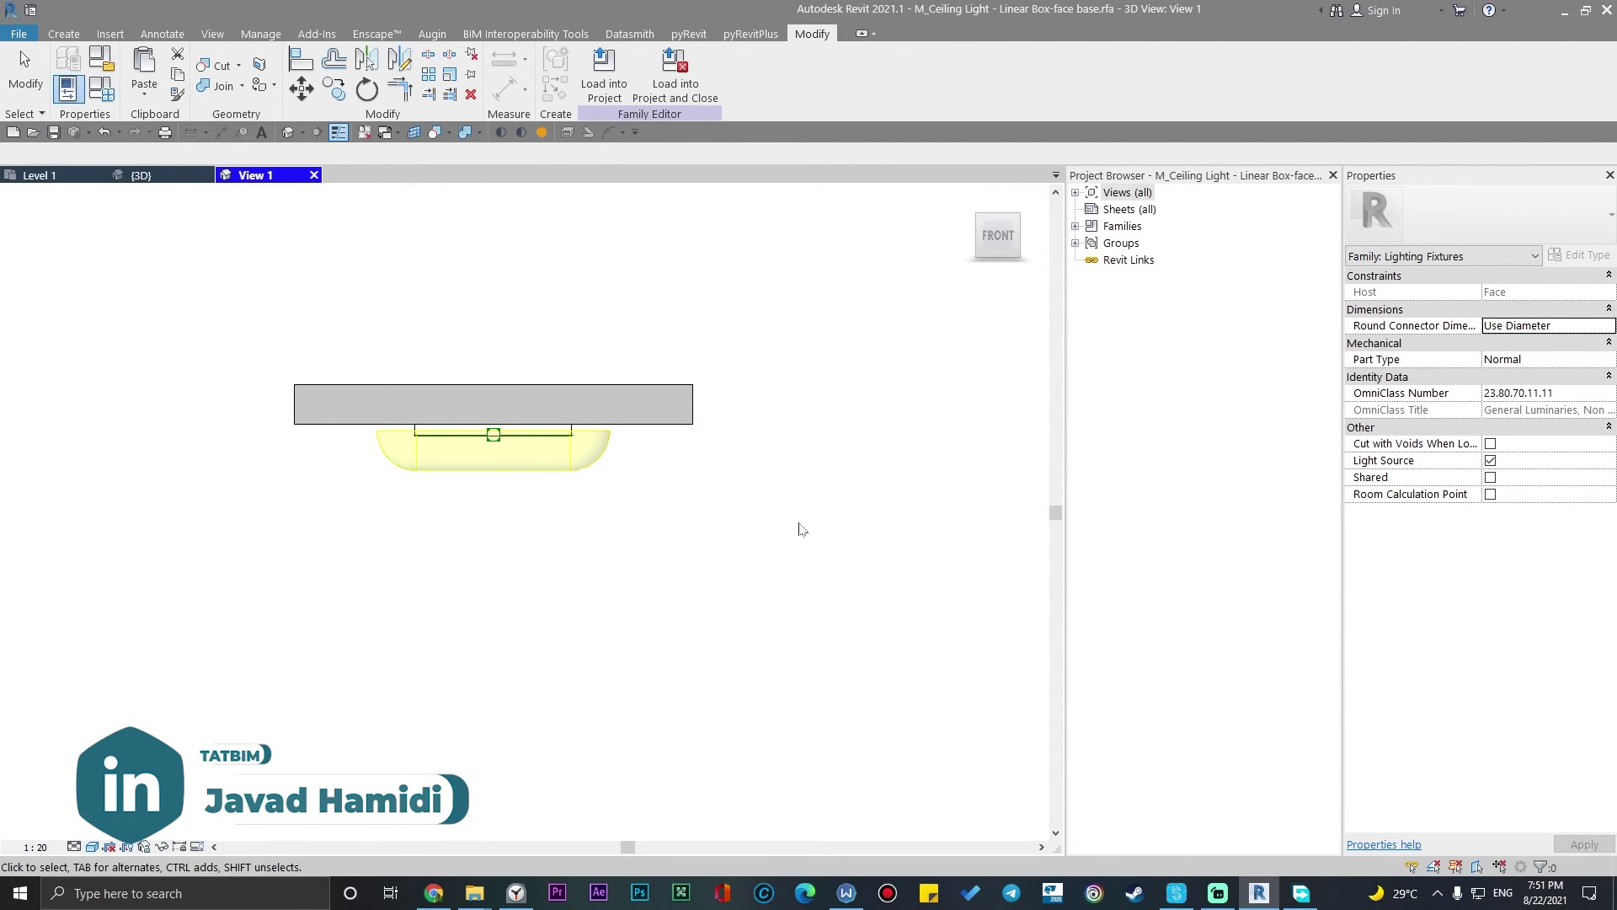
Recenter the family view, then return to Project2's 3D view and locate the light
middle_click_drag(688, 547, 770, 527)
scroll(615, 460, "up", 3)
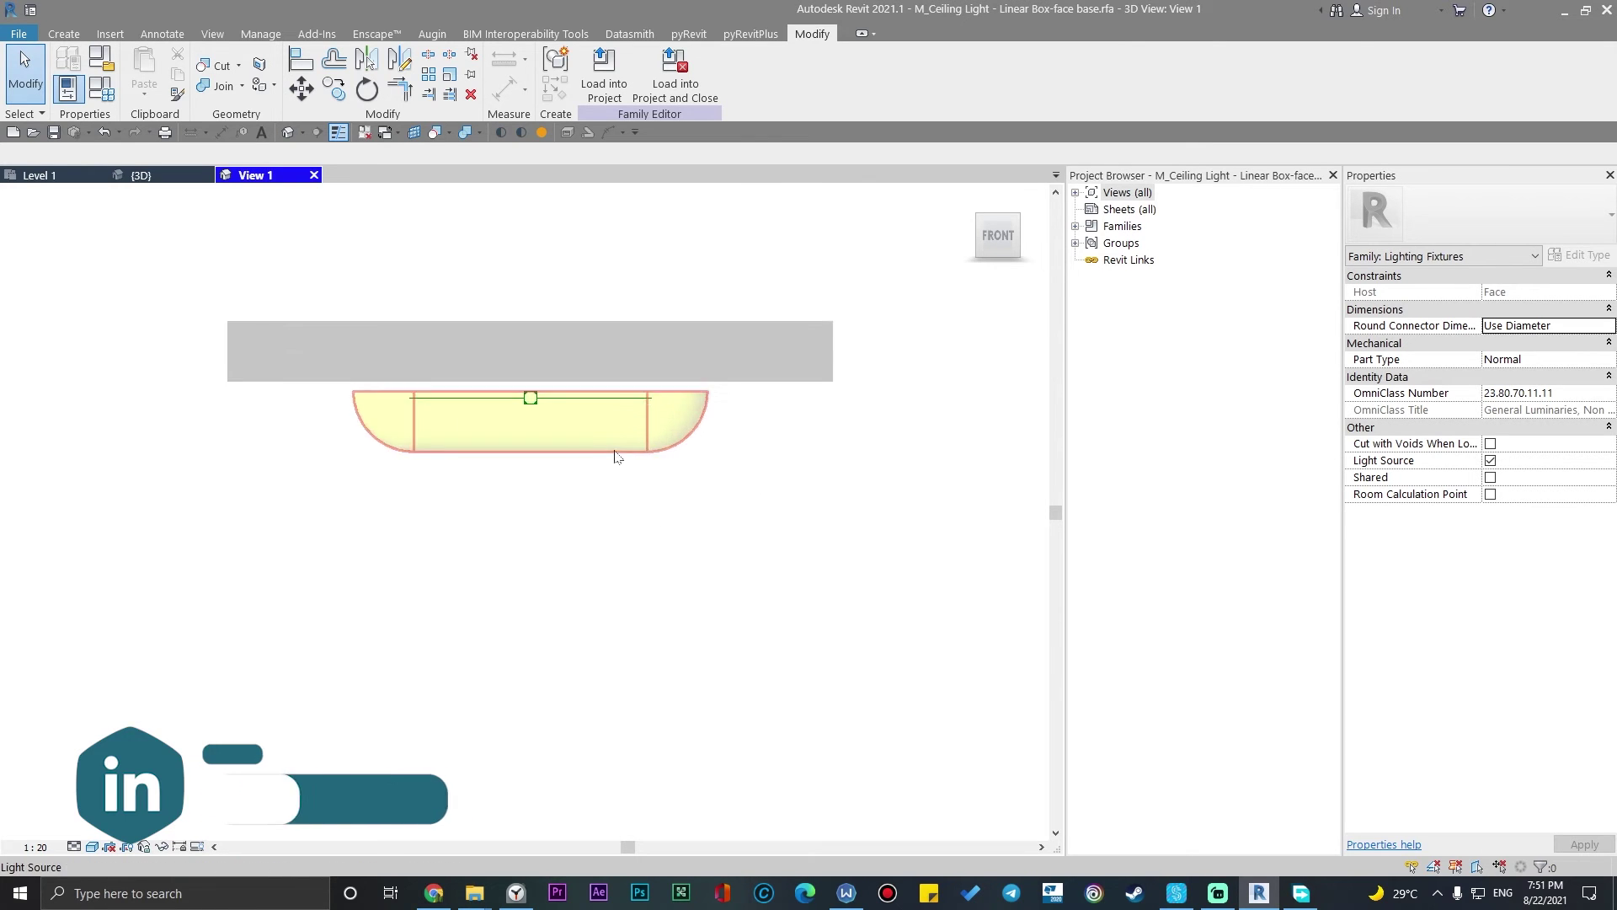
scroll(696, 559, "down", 3)
scroll(747, 628, "up", 1)
middle_click_drag(747, 629, 739, 709)
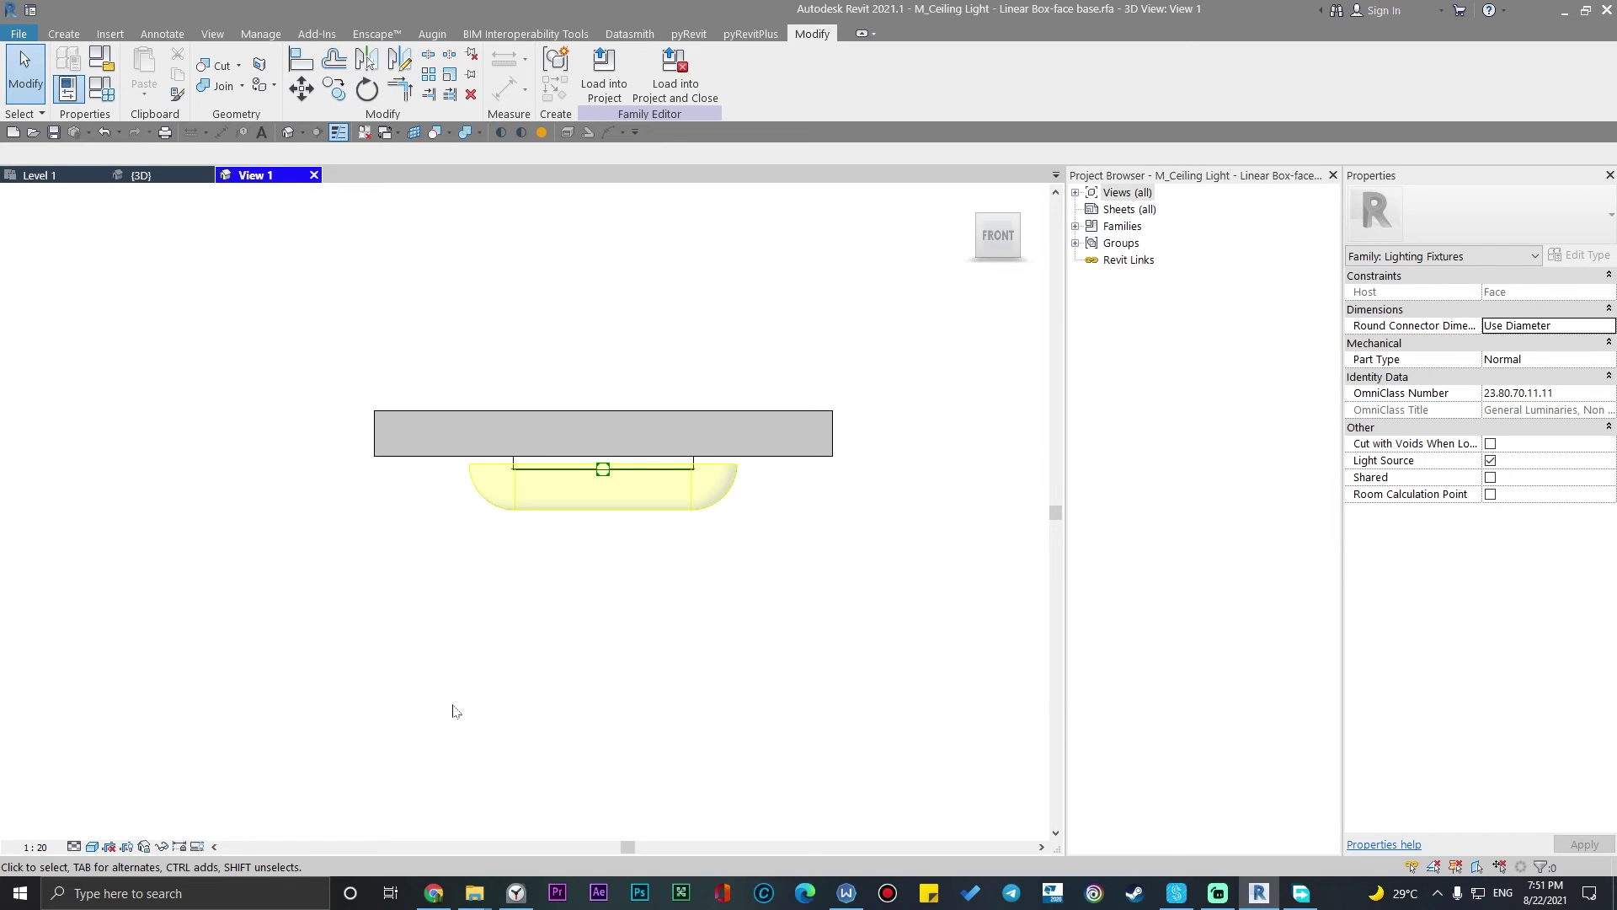
left_click(143, 177)
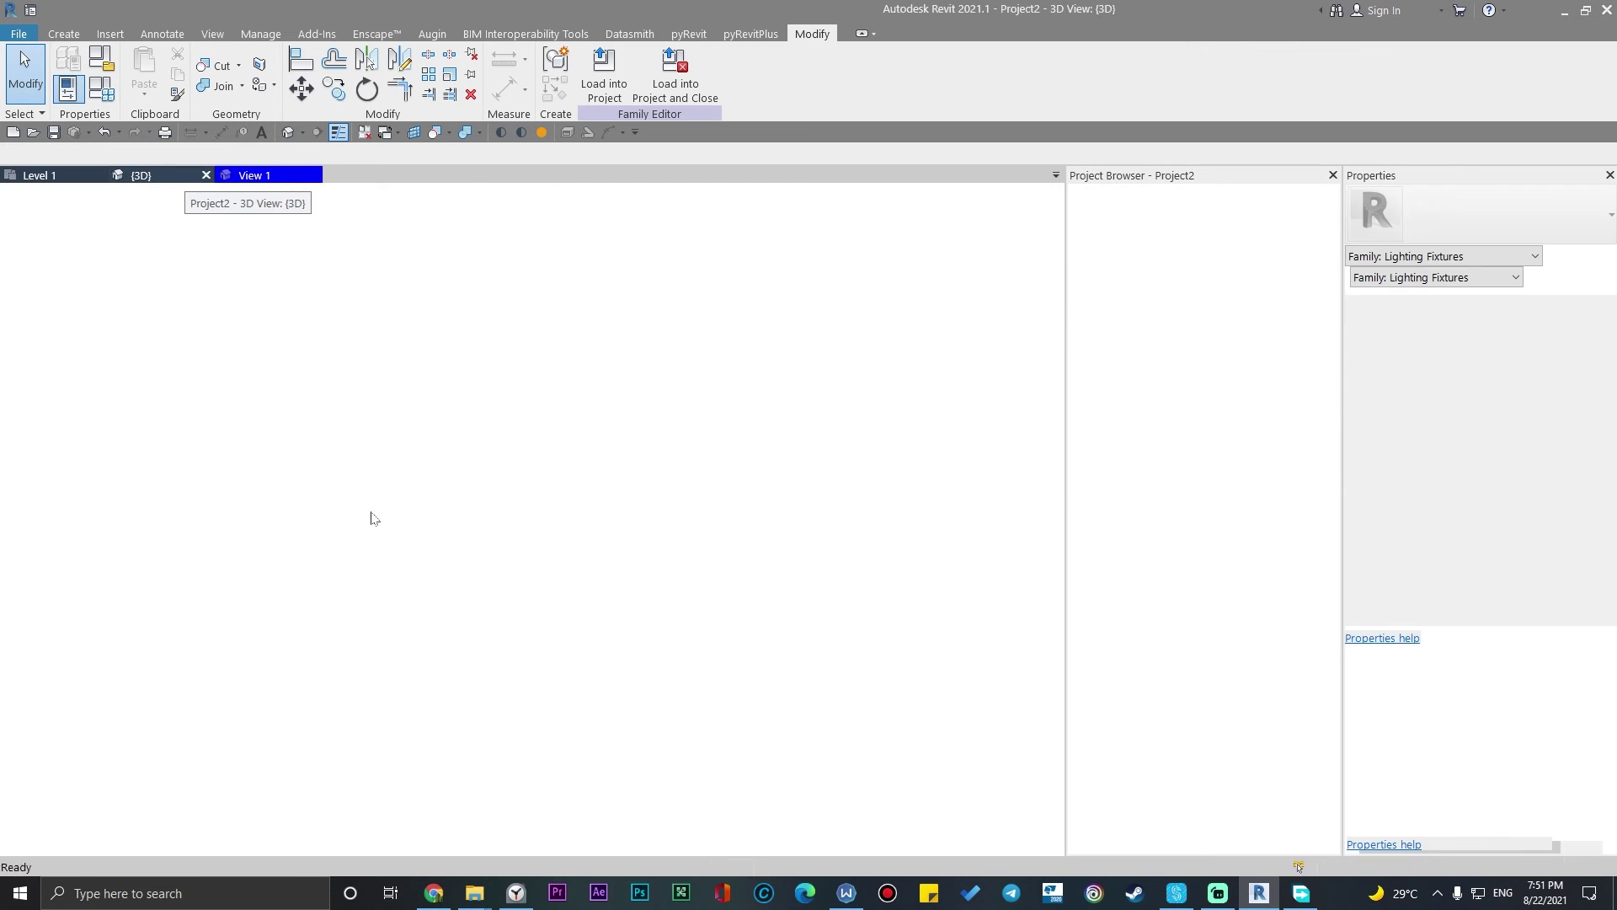
scroll(460, 606, "down", 2)
mouse_move(531, 569)
middle_mouse_down()
mouse_move(460, 647)
mouse_move(984, 699)
middle_mouse_up()
scroll(459, 647, "down", 2)
scroll(596, 669, "up", 3)
scroll(671, 530, "up", 3)
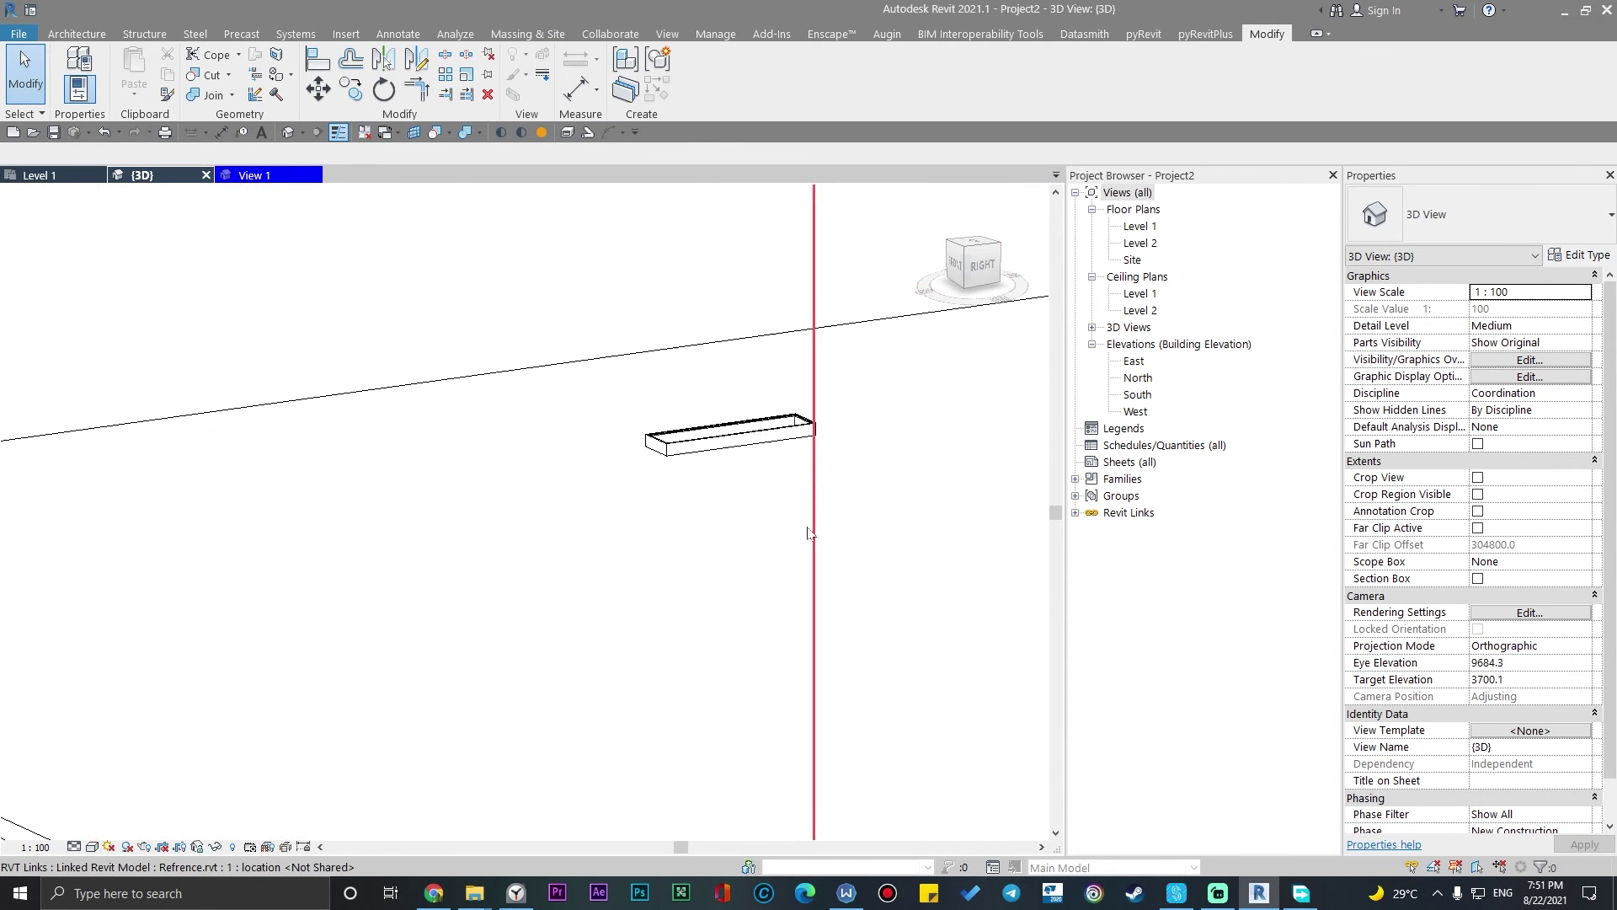
Select the placed ceiling light, start Create Similar (CS), then cancel placement
left_click(733, 445)
scroll(734, 445, "down", 1)
mouse_move(733, 445)
middle_mouse_down()
mouse_move(471, 639)
mouse_move(544, 620)
mouse_move(524, 594)
middle_mouse_up()
scroll(544, 620, "up", 2)
scroll(599, 606, "down", 2)
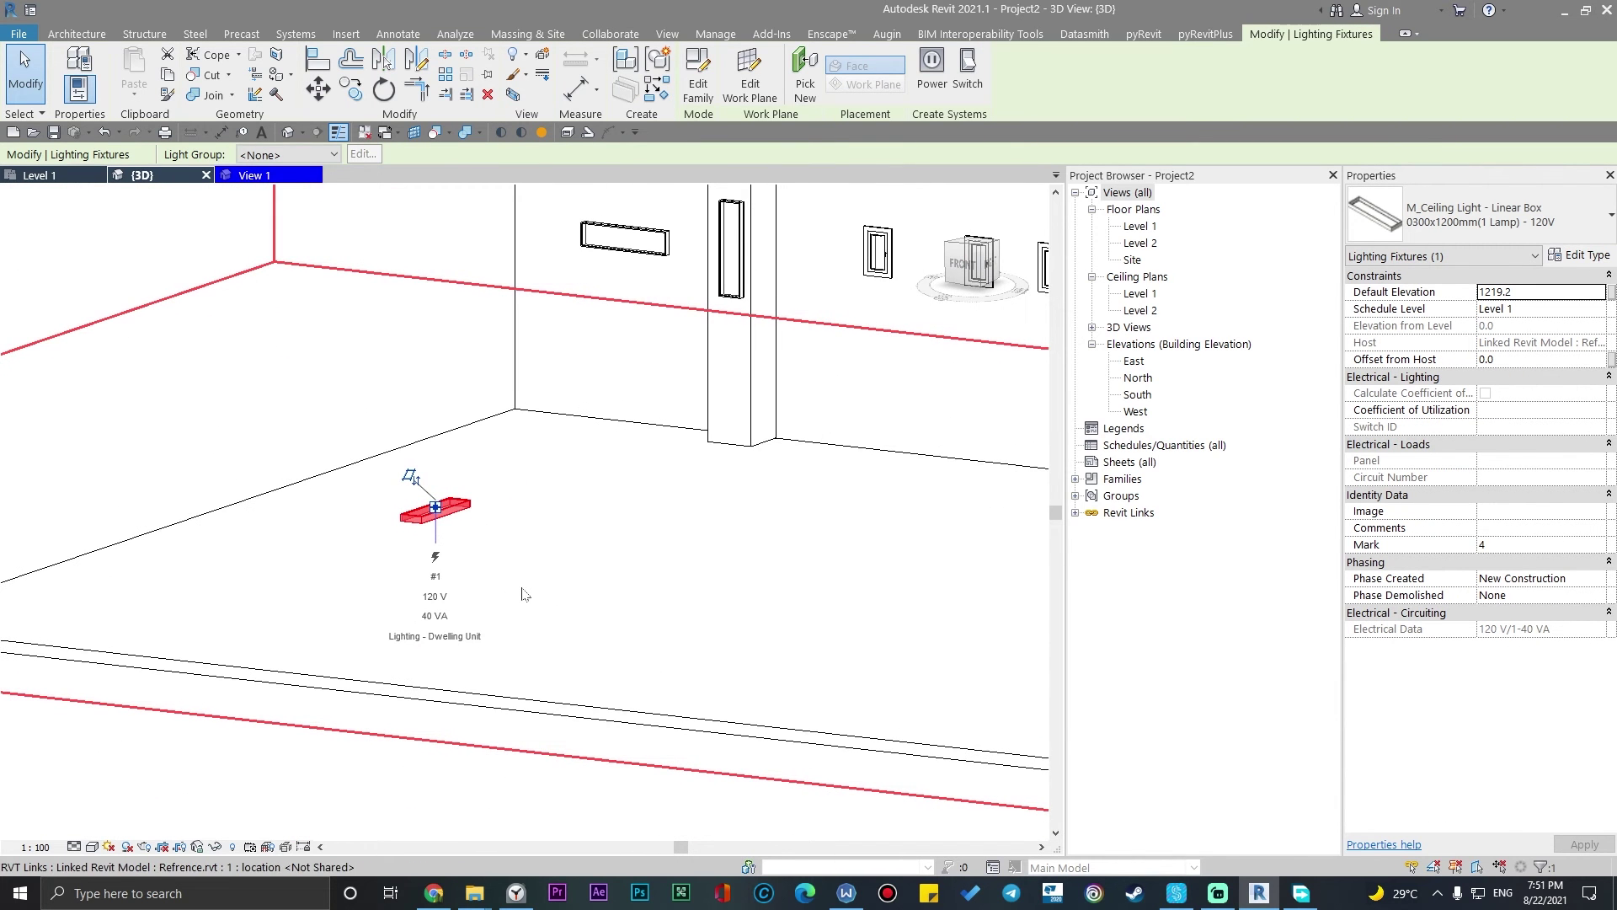
key("c")
key("s")
scroll(702, 618, "down", 3)
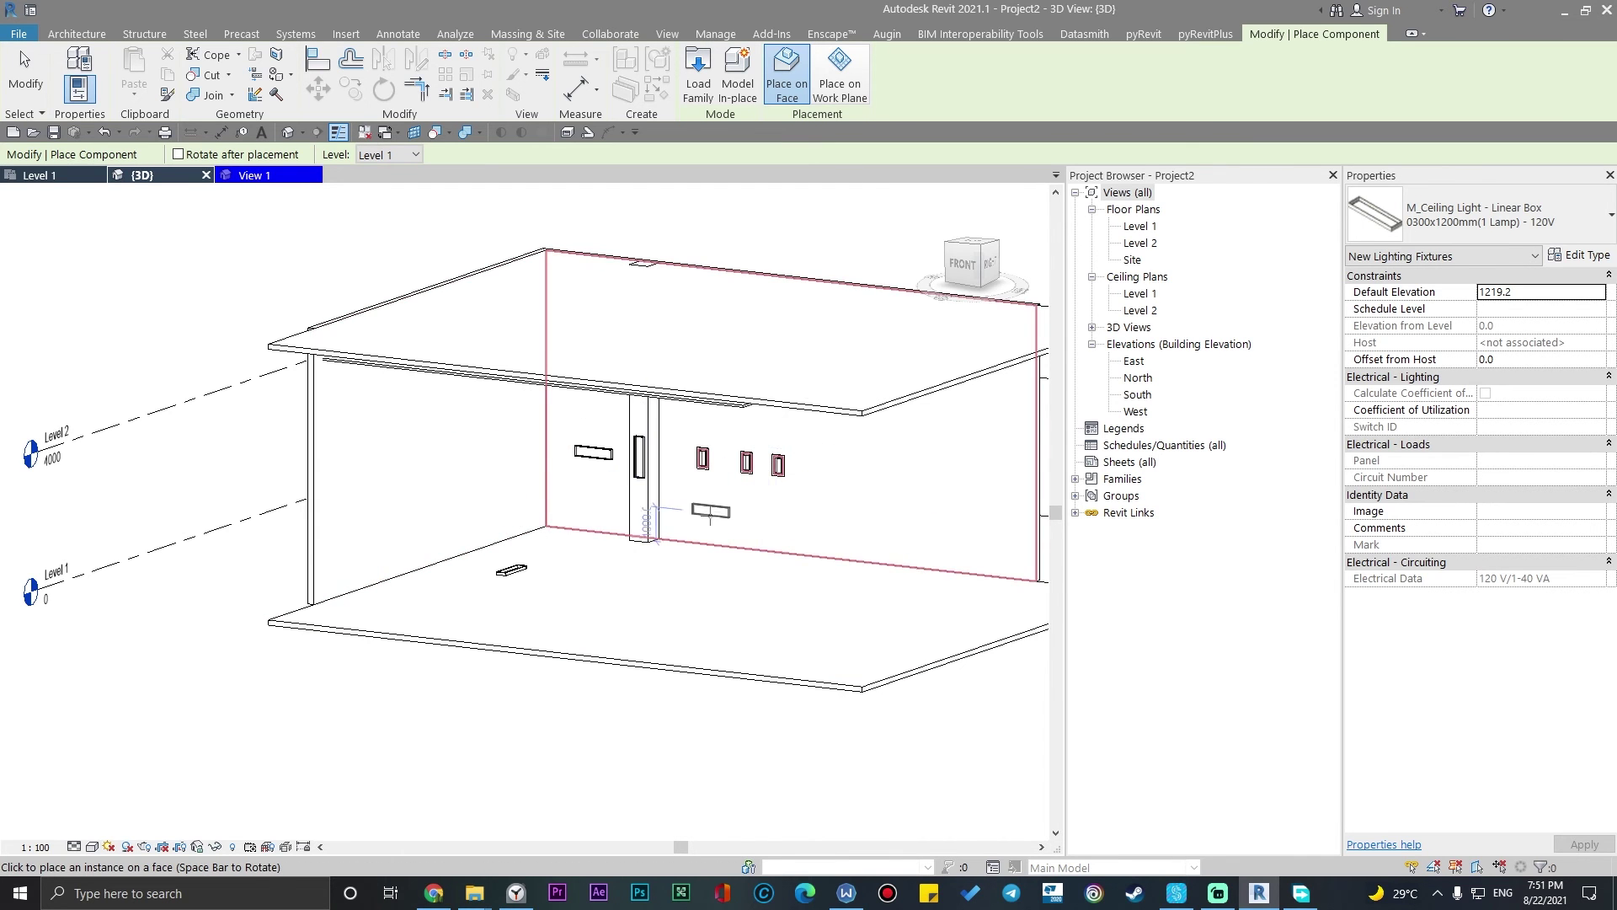
scroll(710, 516, "up", 3)
scroll(683, 556, "down", 2)
scroll(657, 606, "up", 1)
scroll(645, 628, "up", 1)
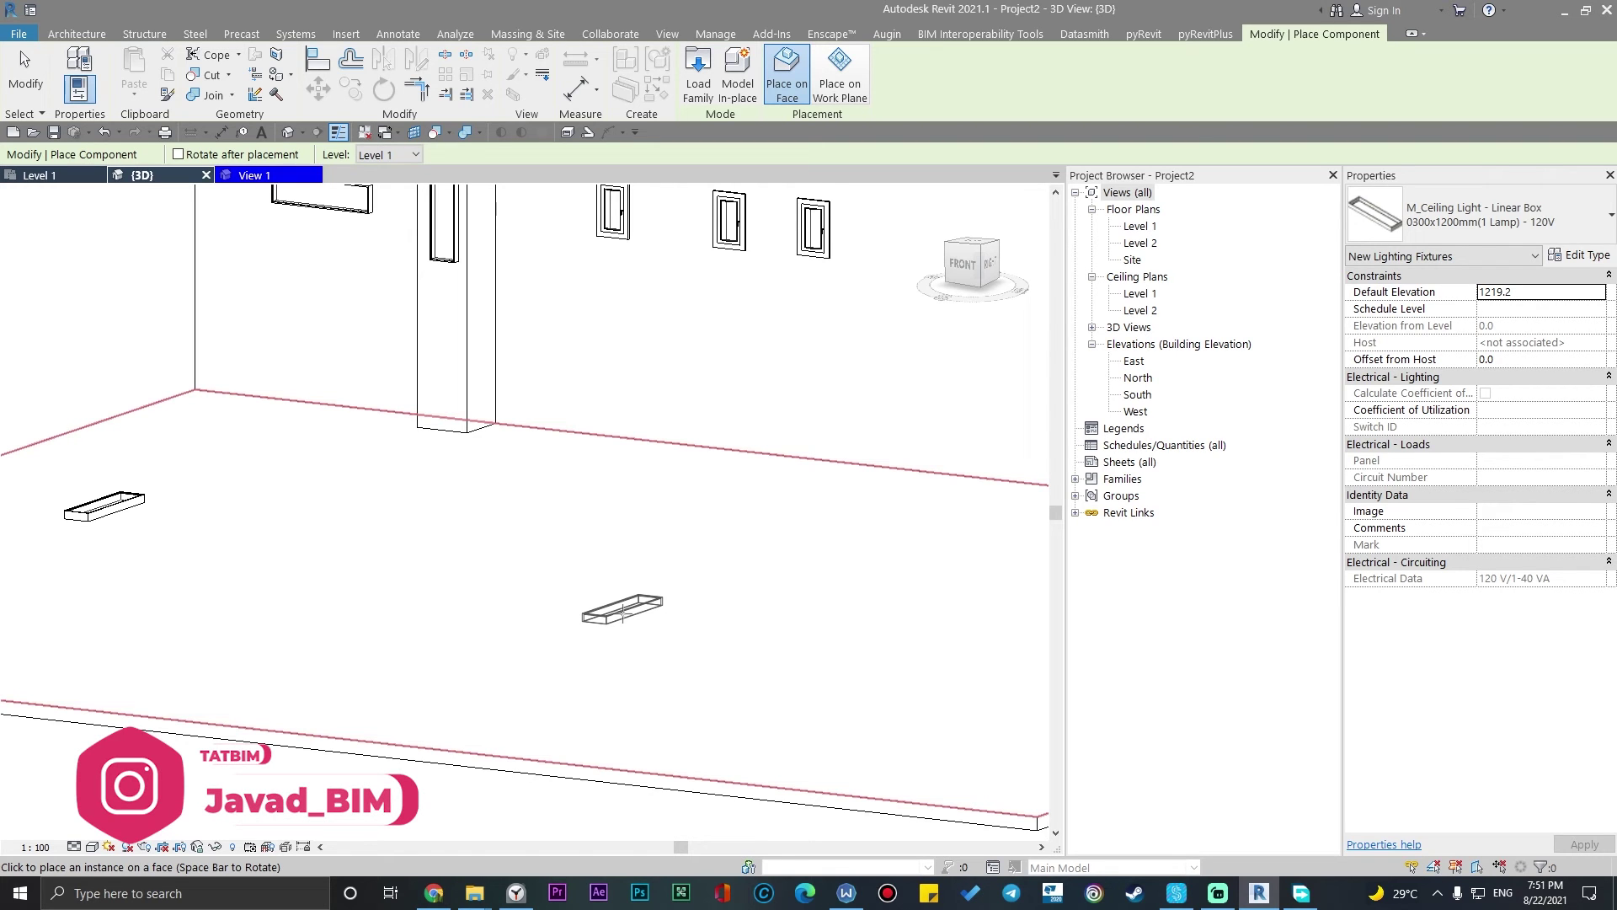
key("Escape")
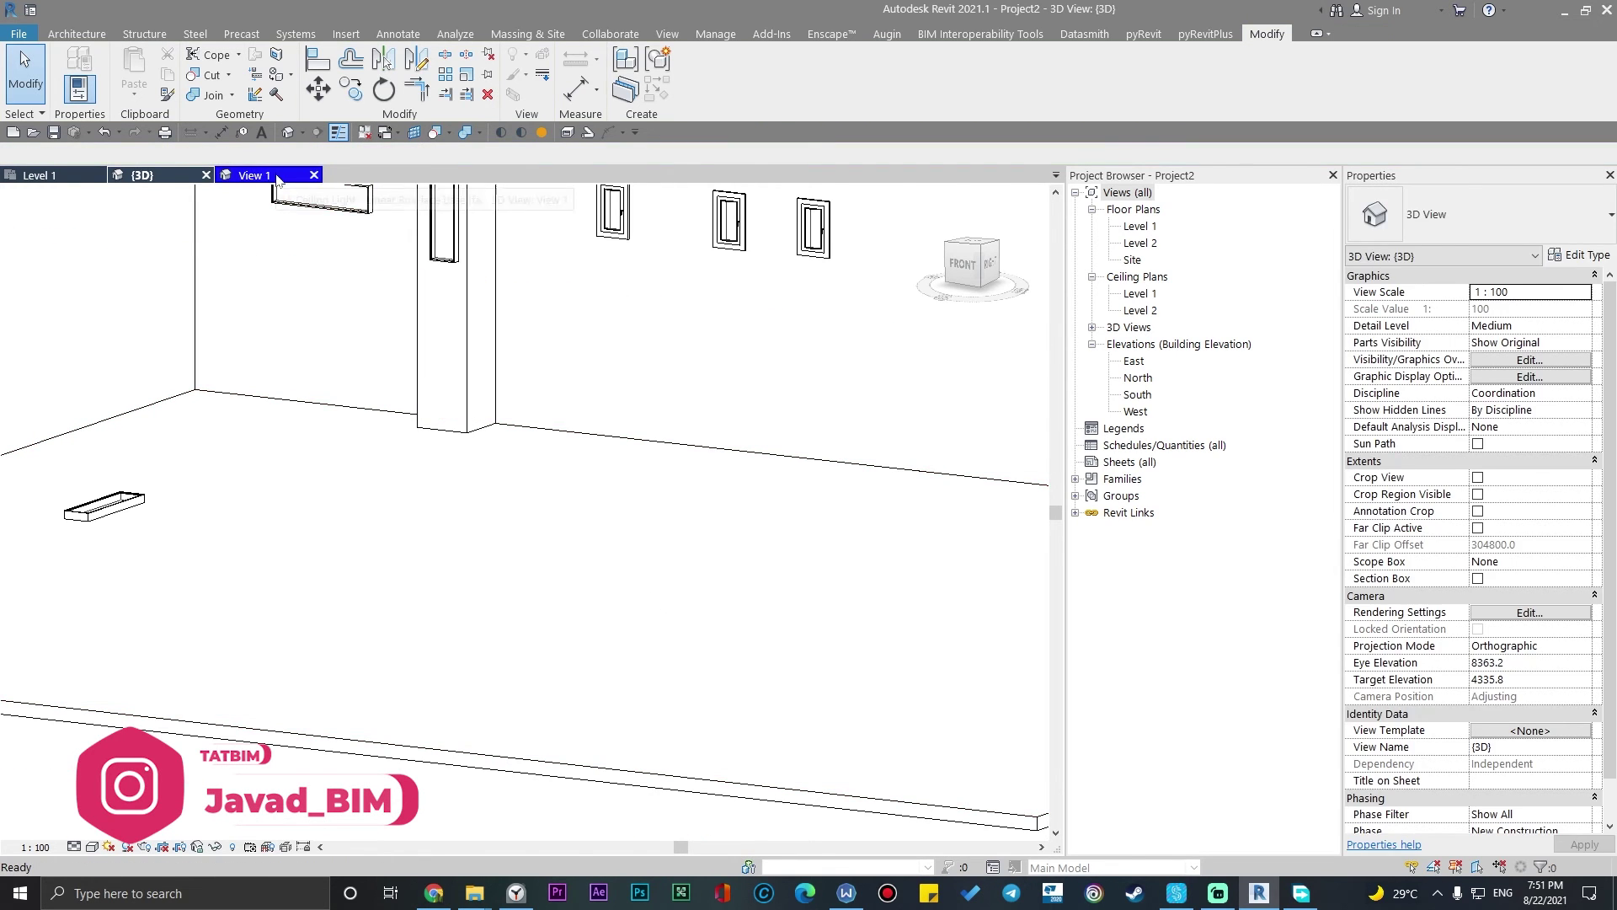
In the light family, delete the grey host extrusion and turn off Work Plane-Based
left_click(253, 175)
scroll(680, 614, "down", 2)
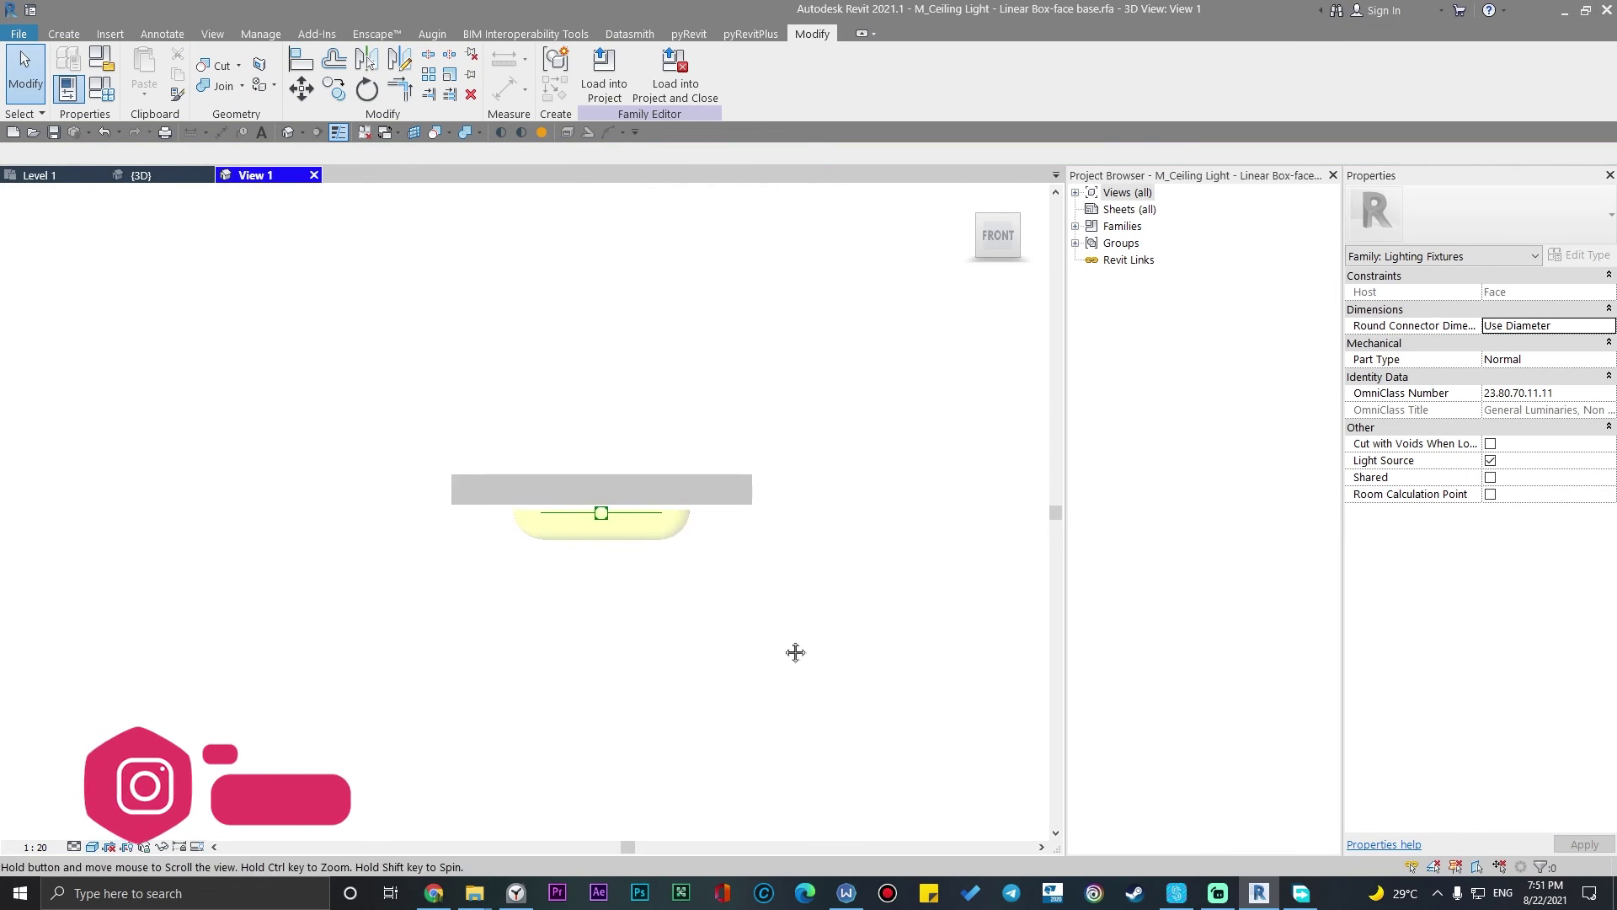
scroll(784, 542, "up", 3)
left_click(759, 449)
key("Delete")
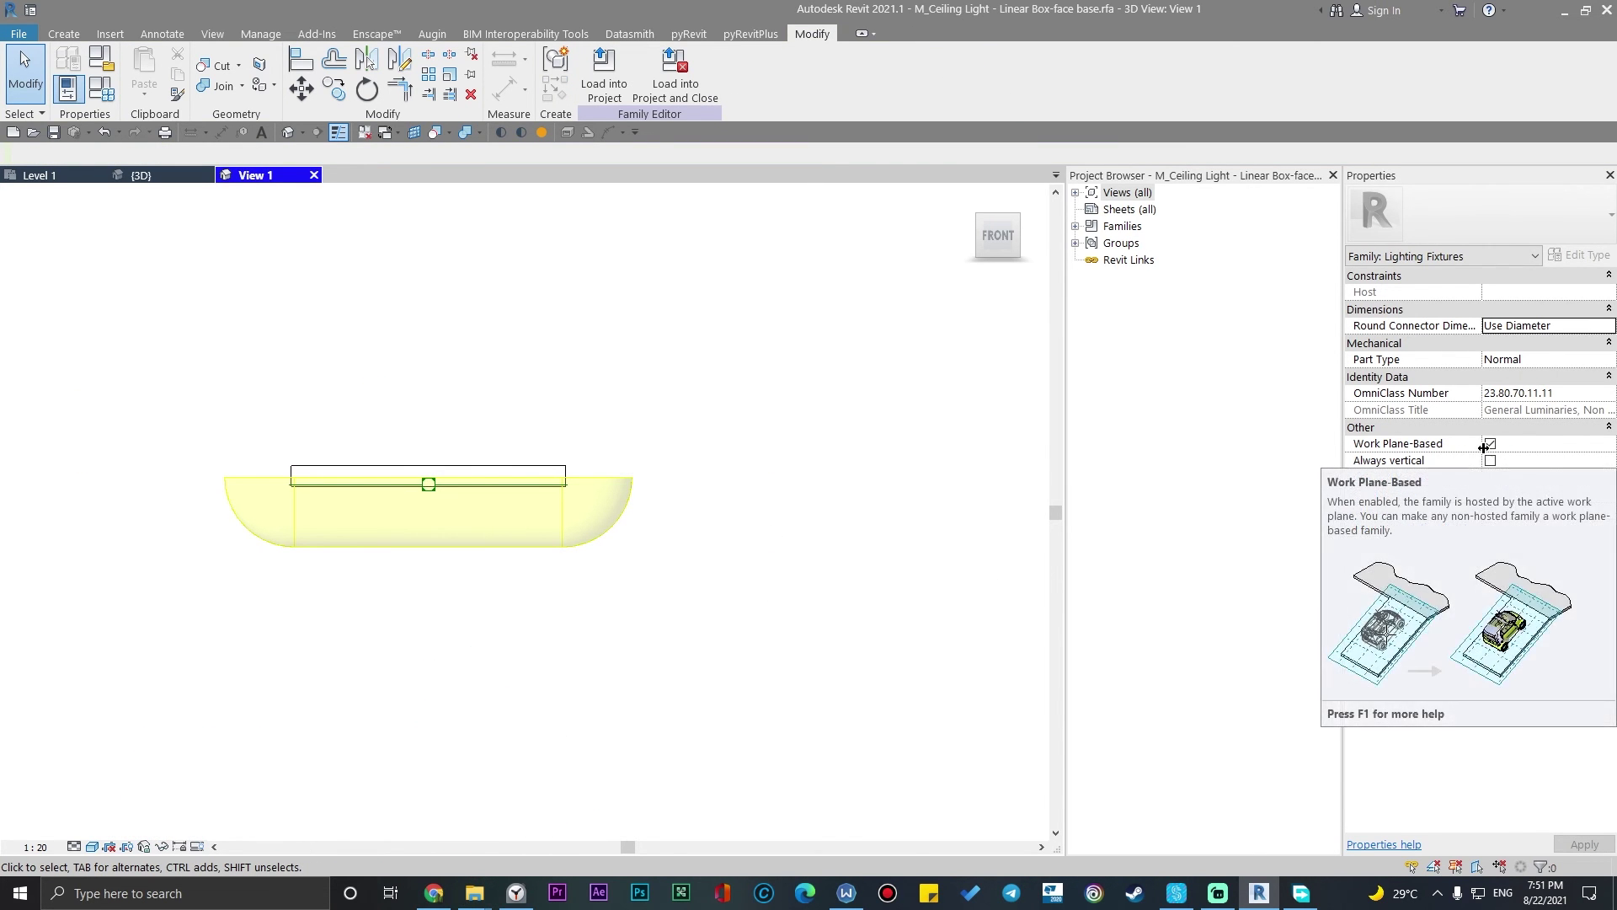
left_click(1490, 444)
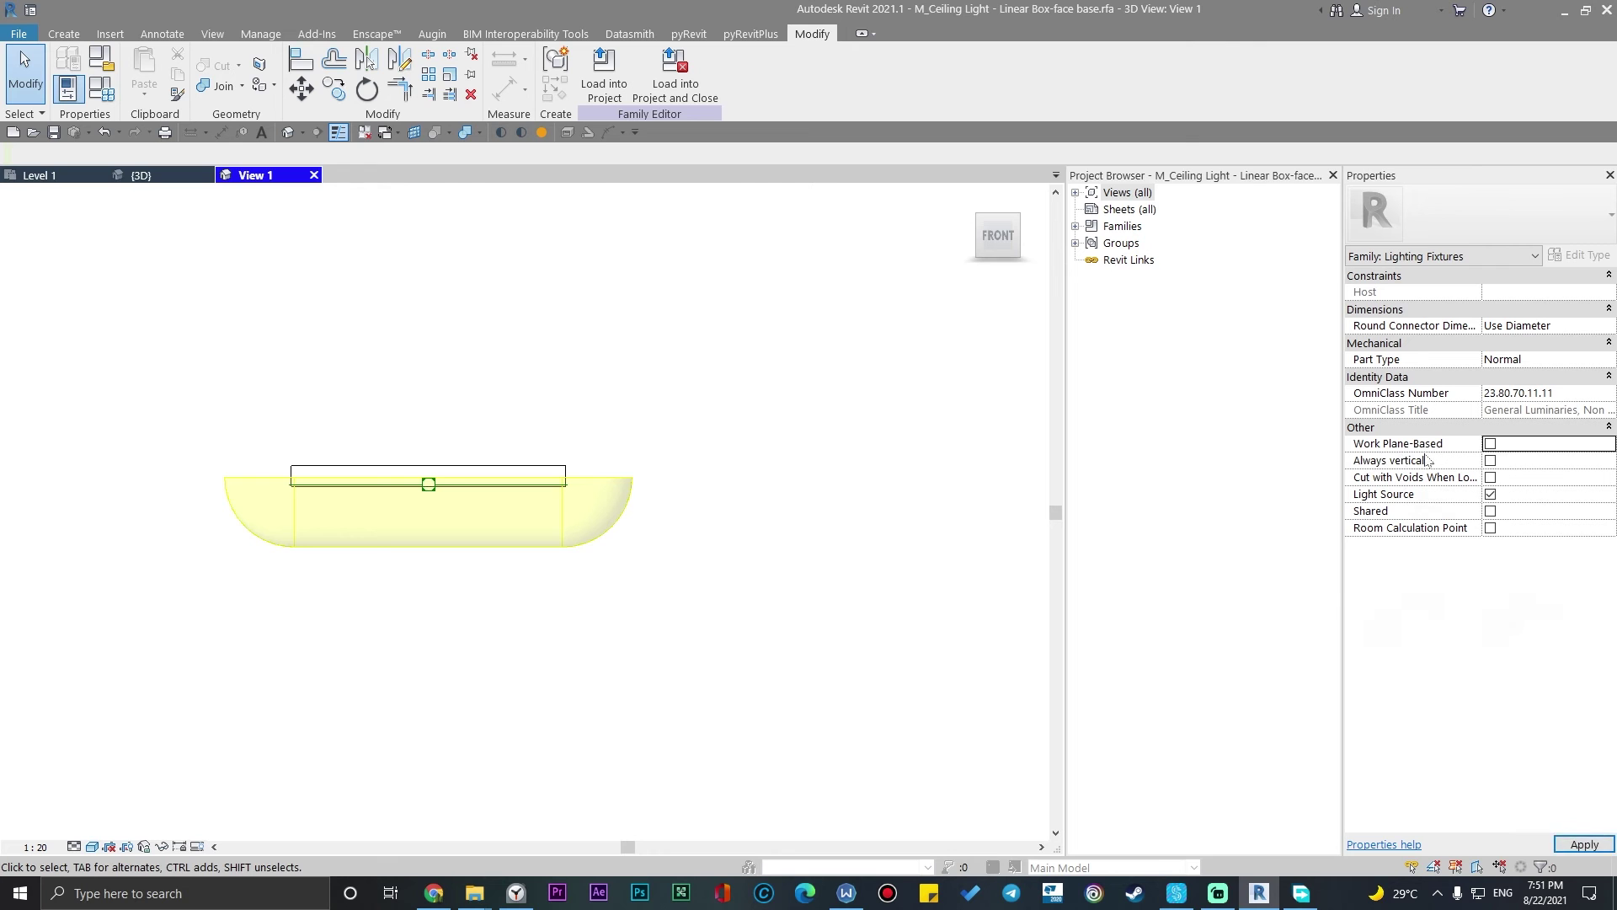
Save the family as a '-free stand' copy and load it into Project2
left_click(18, 33)
mouse_move(61, 230)
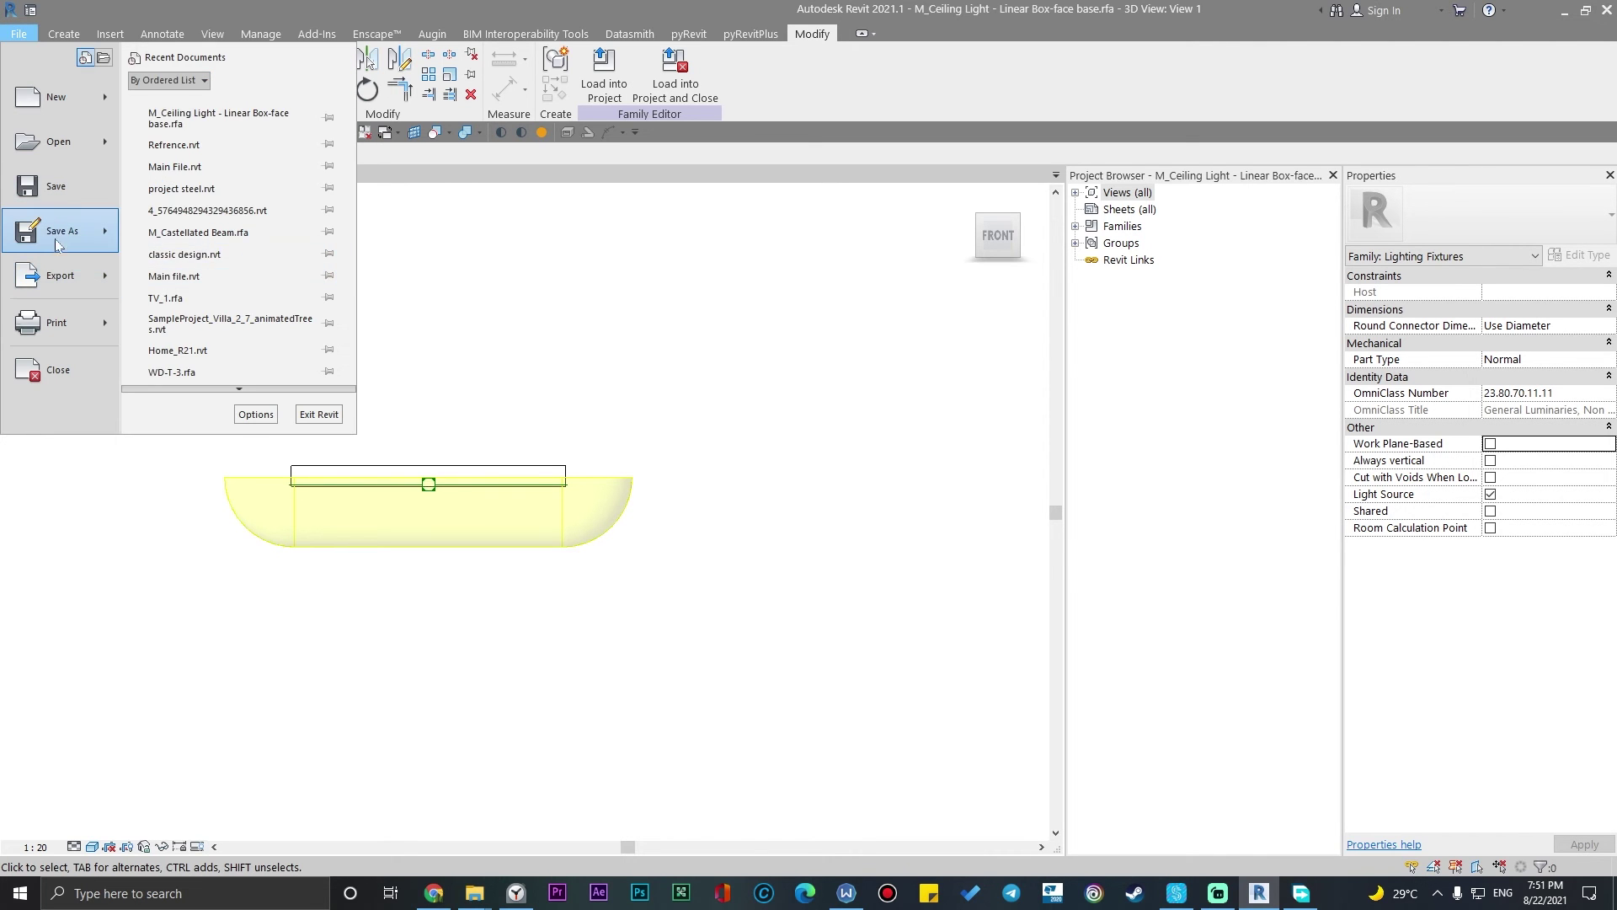
left_click(249, 230)
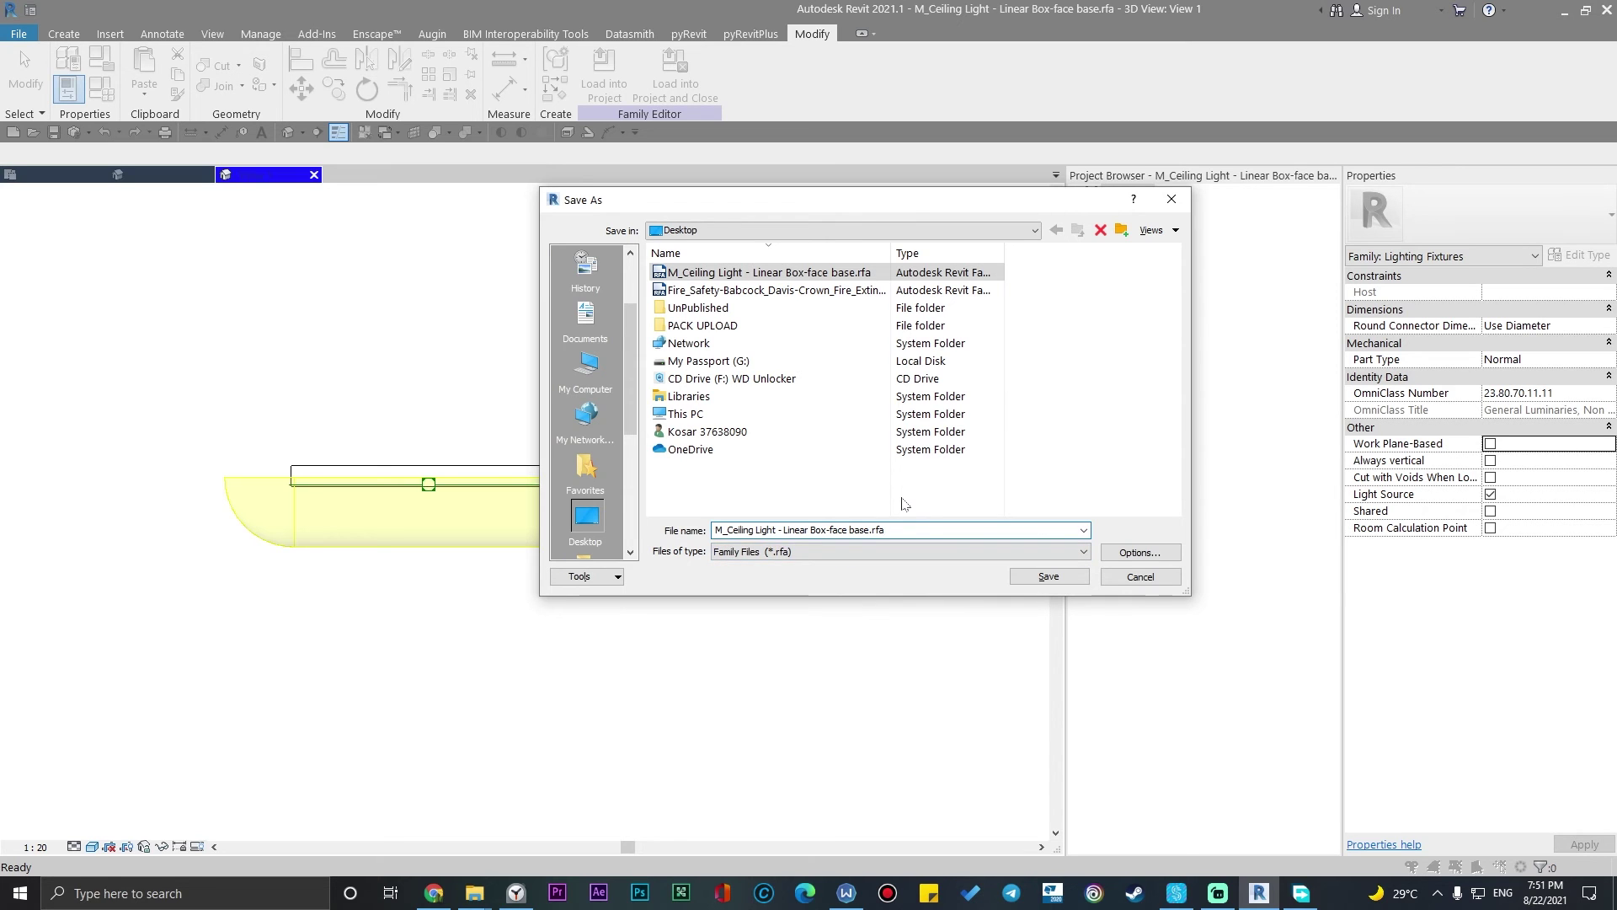
key("BackSpace")
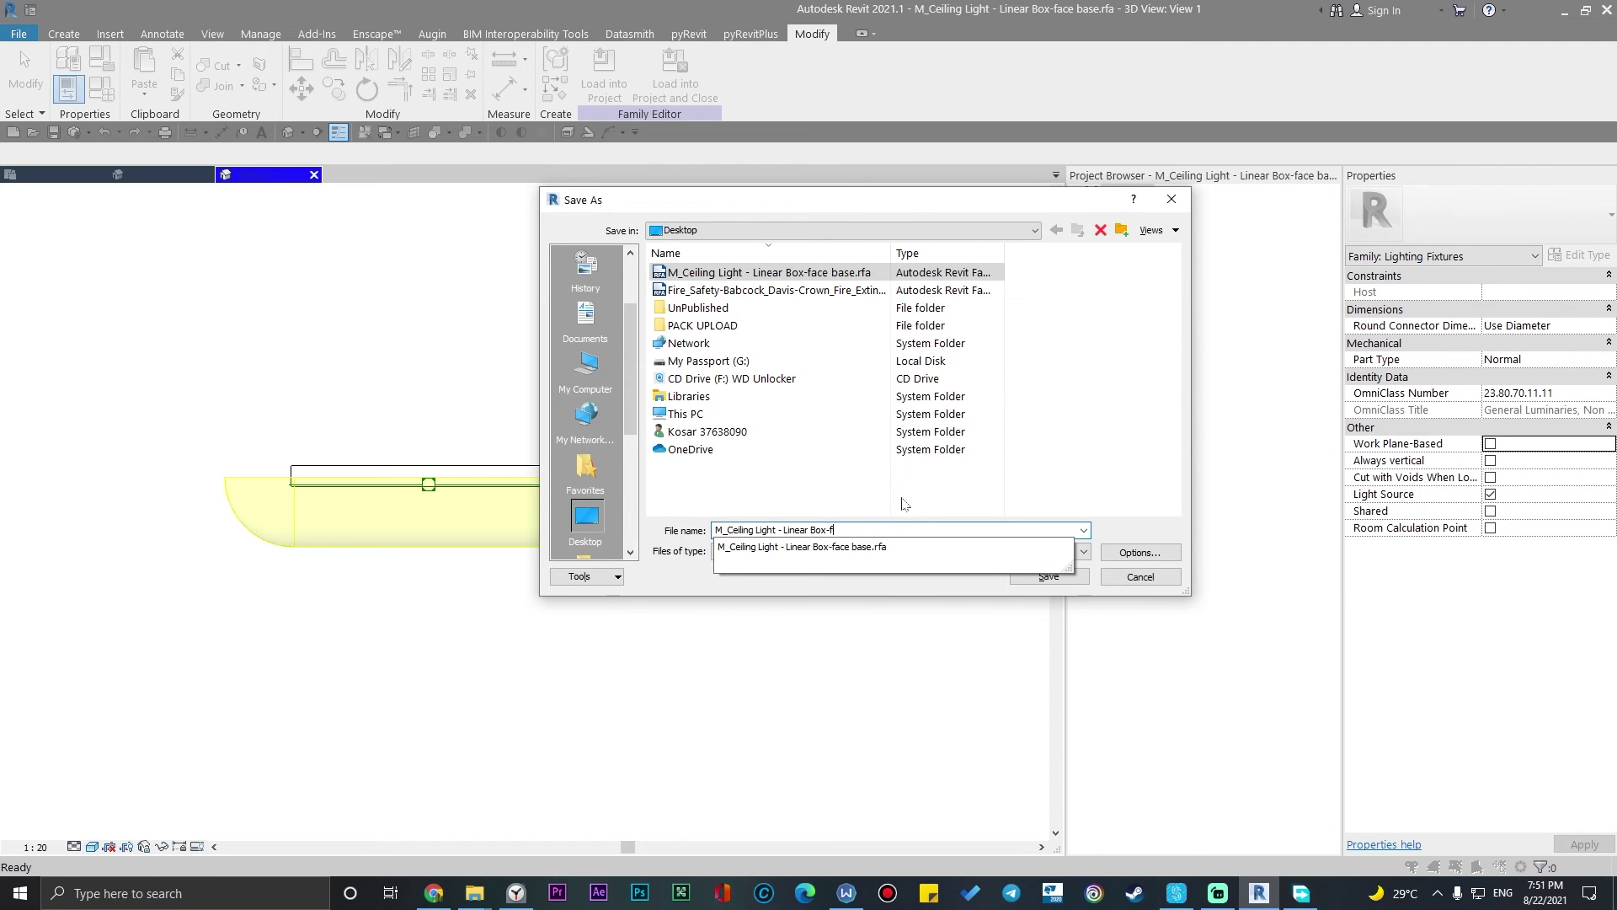
type("ree stand")
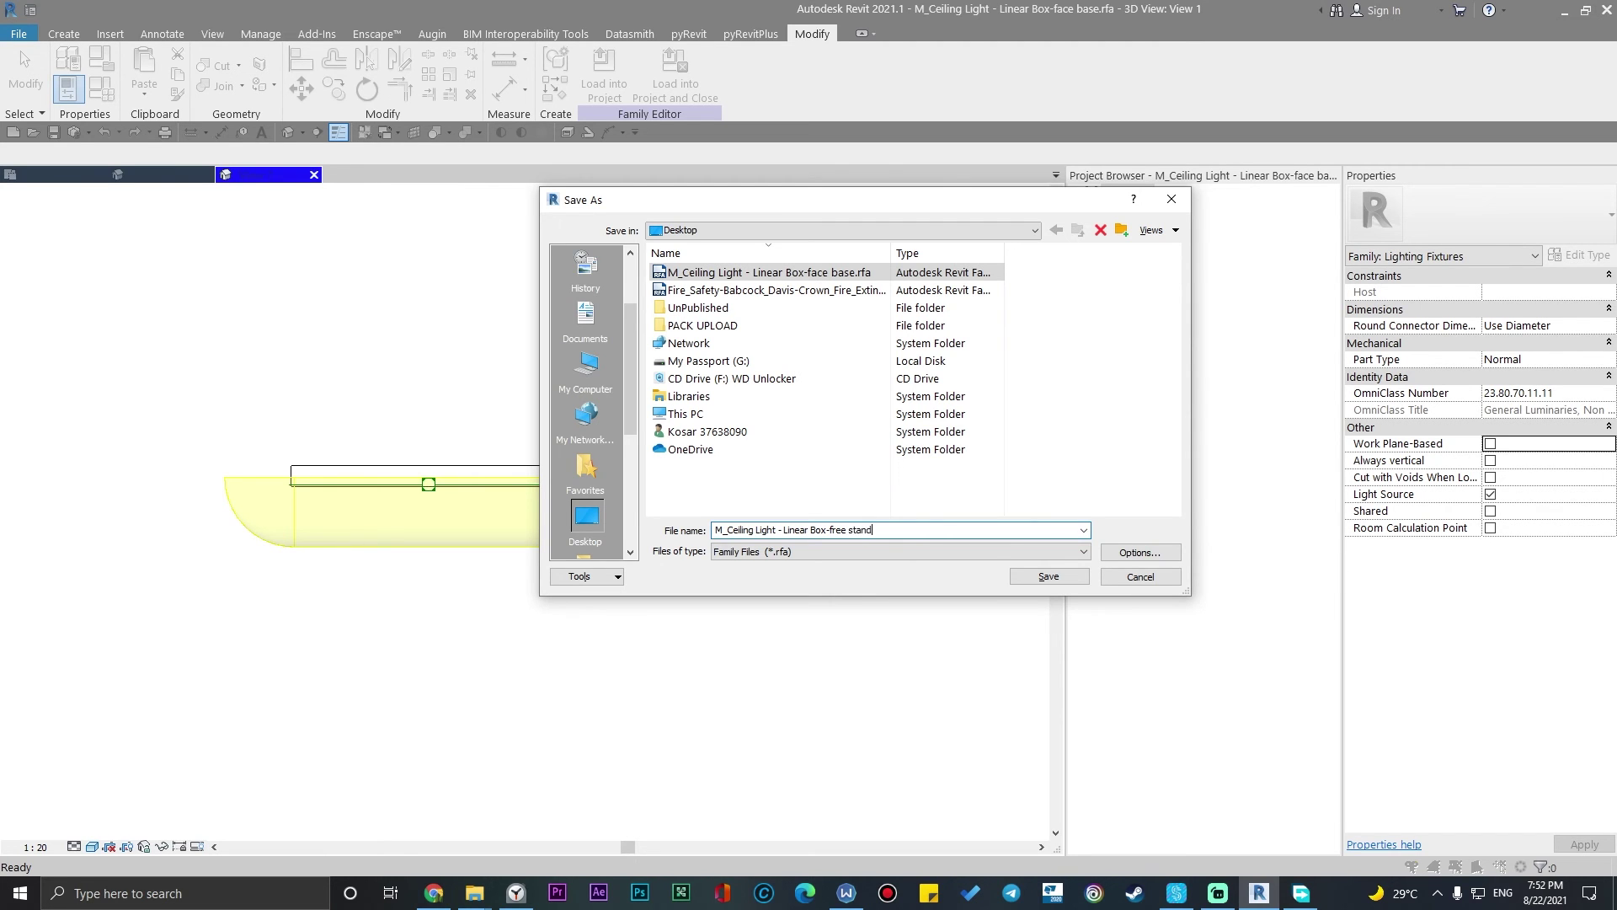
key("Return")
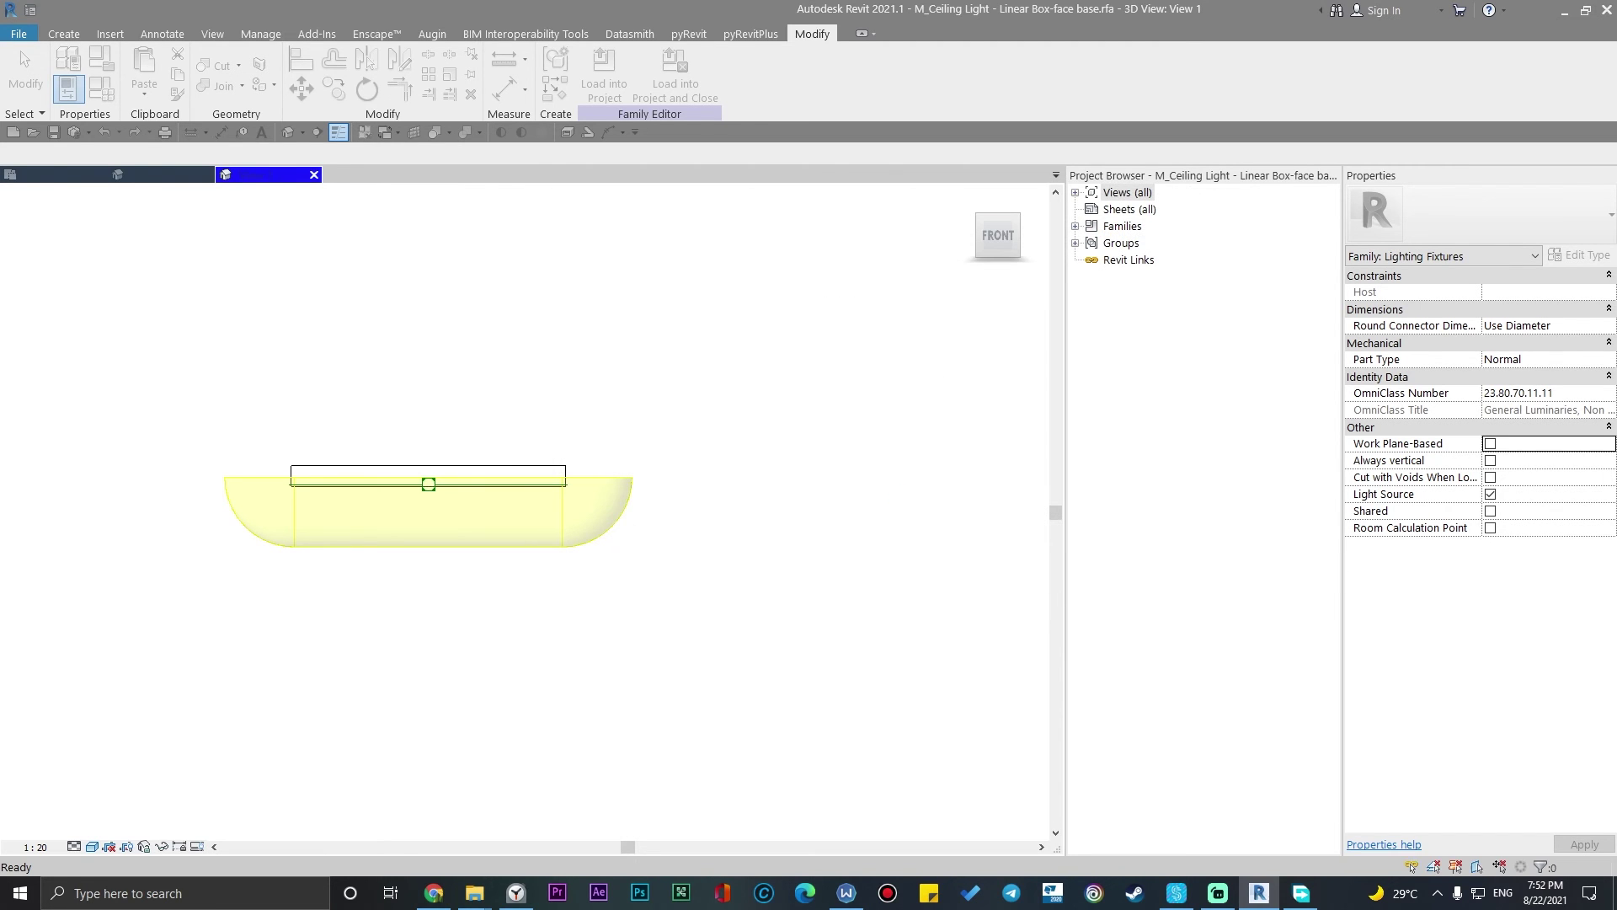
left_click(615, 72)
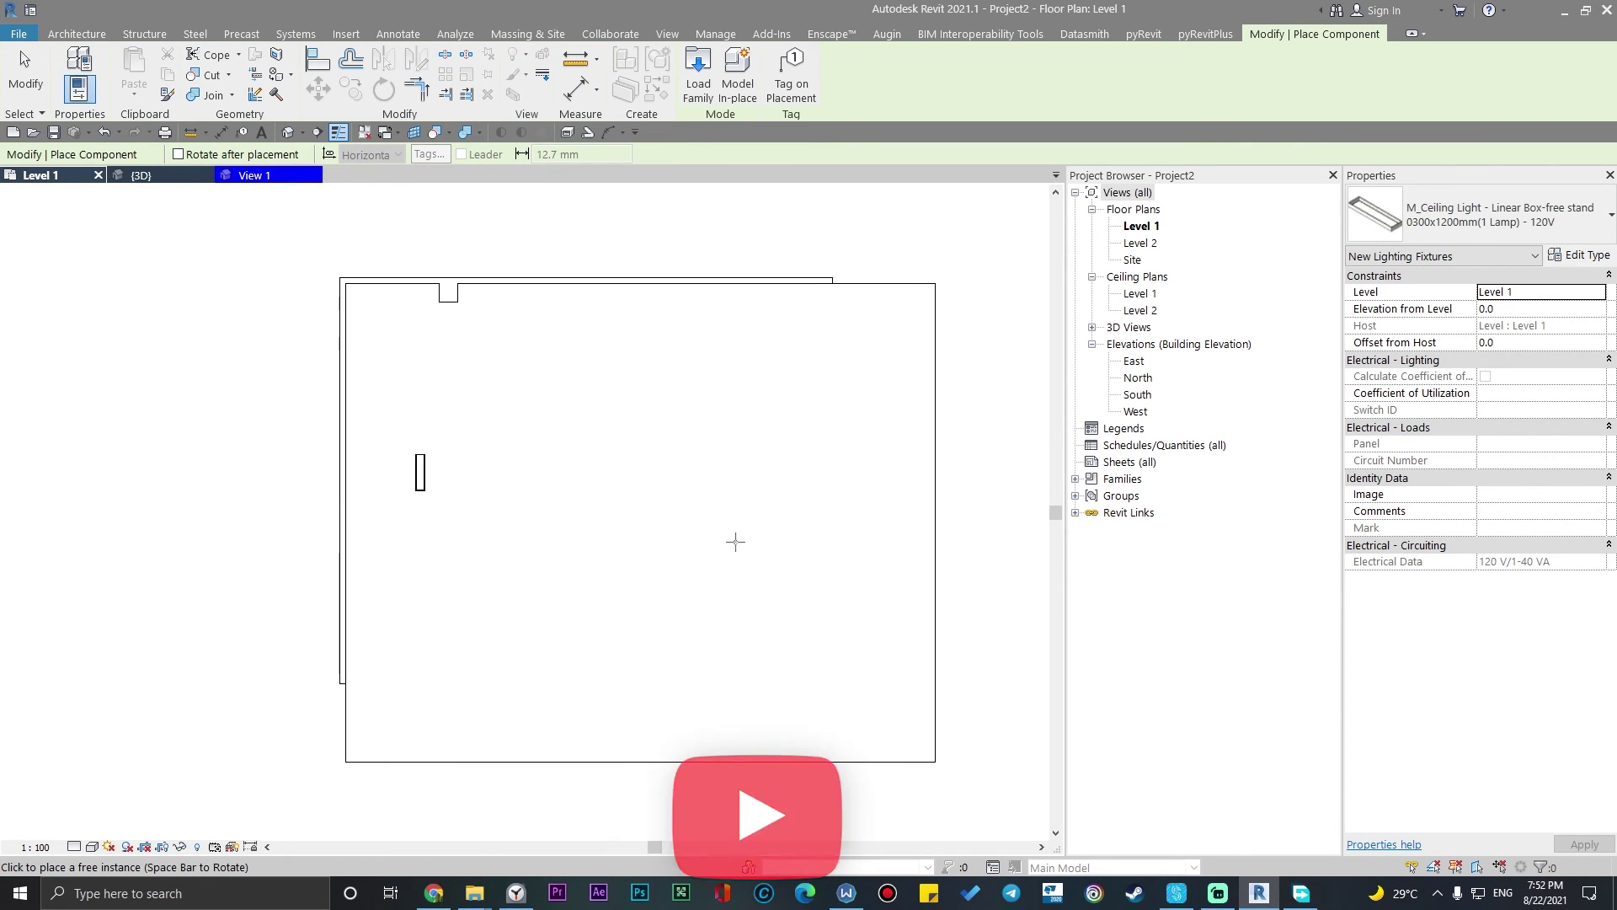
scroll(657, 556, "down", 2)
scroll(581, 577, "up", 3)
Place a free-standing linear box light on the Level 1 floor plan
middle_click_drag(676, 438, 666, 473)
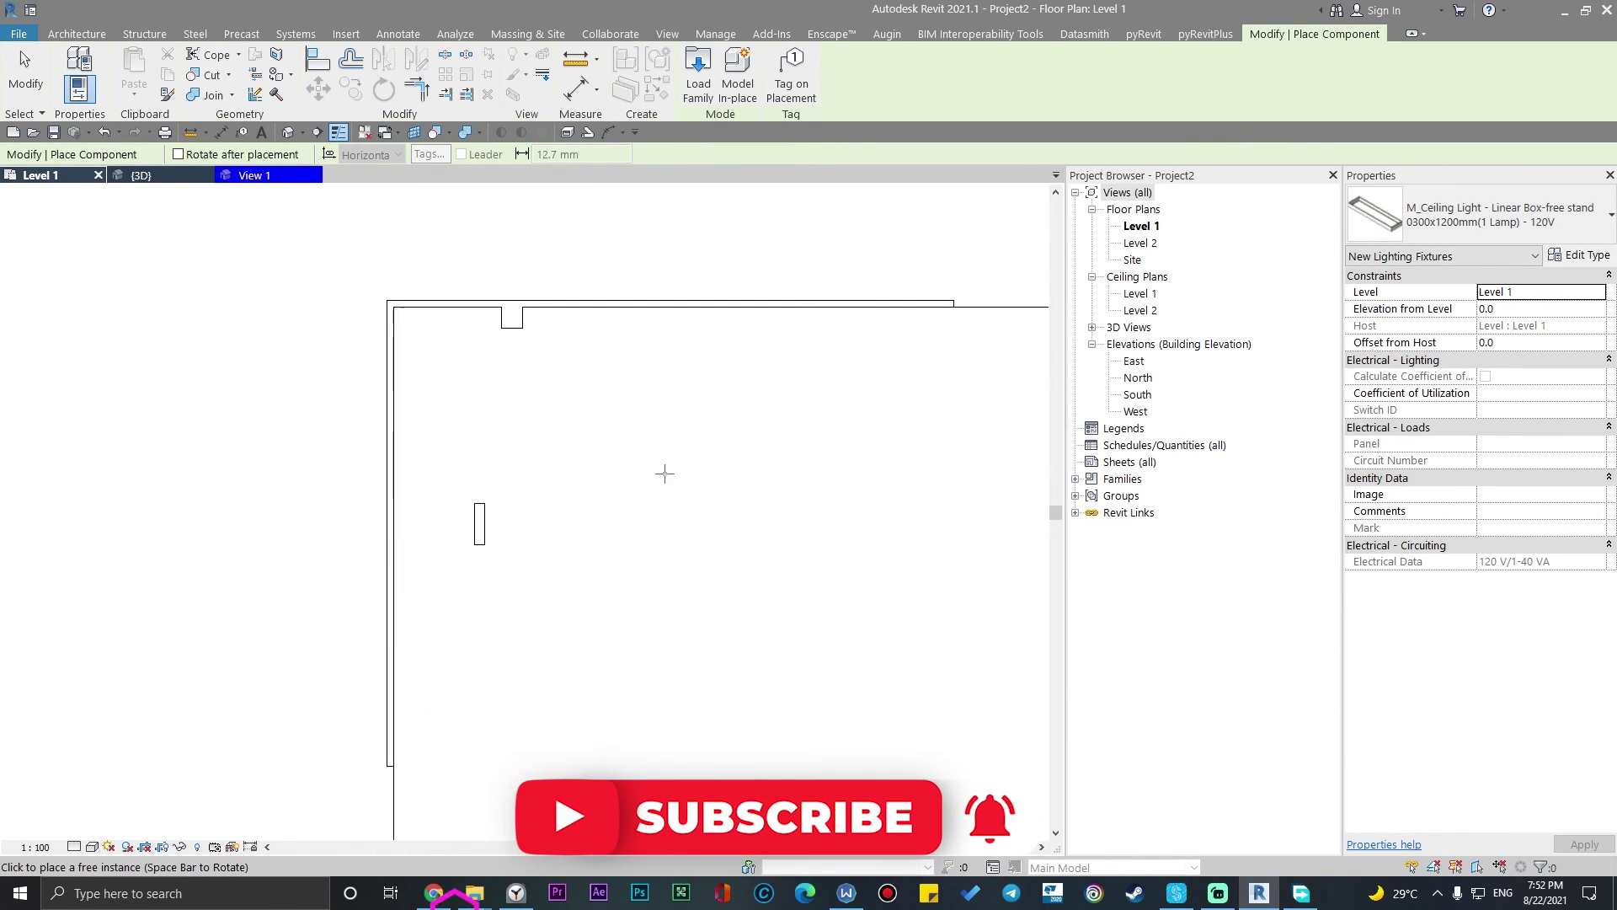
left_click(633, 458)
key("Escape")
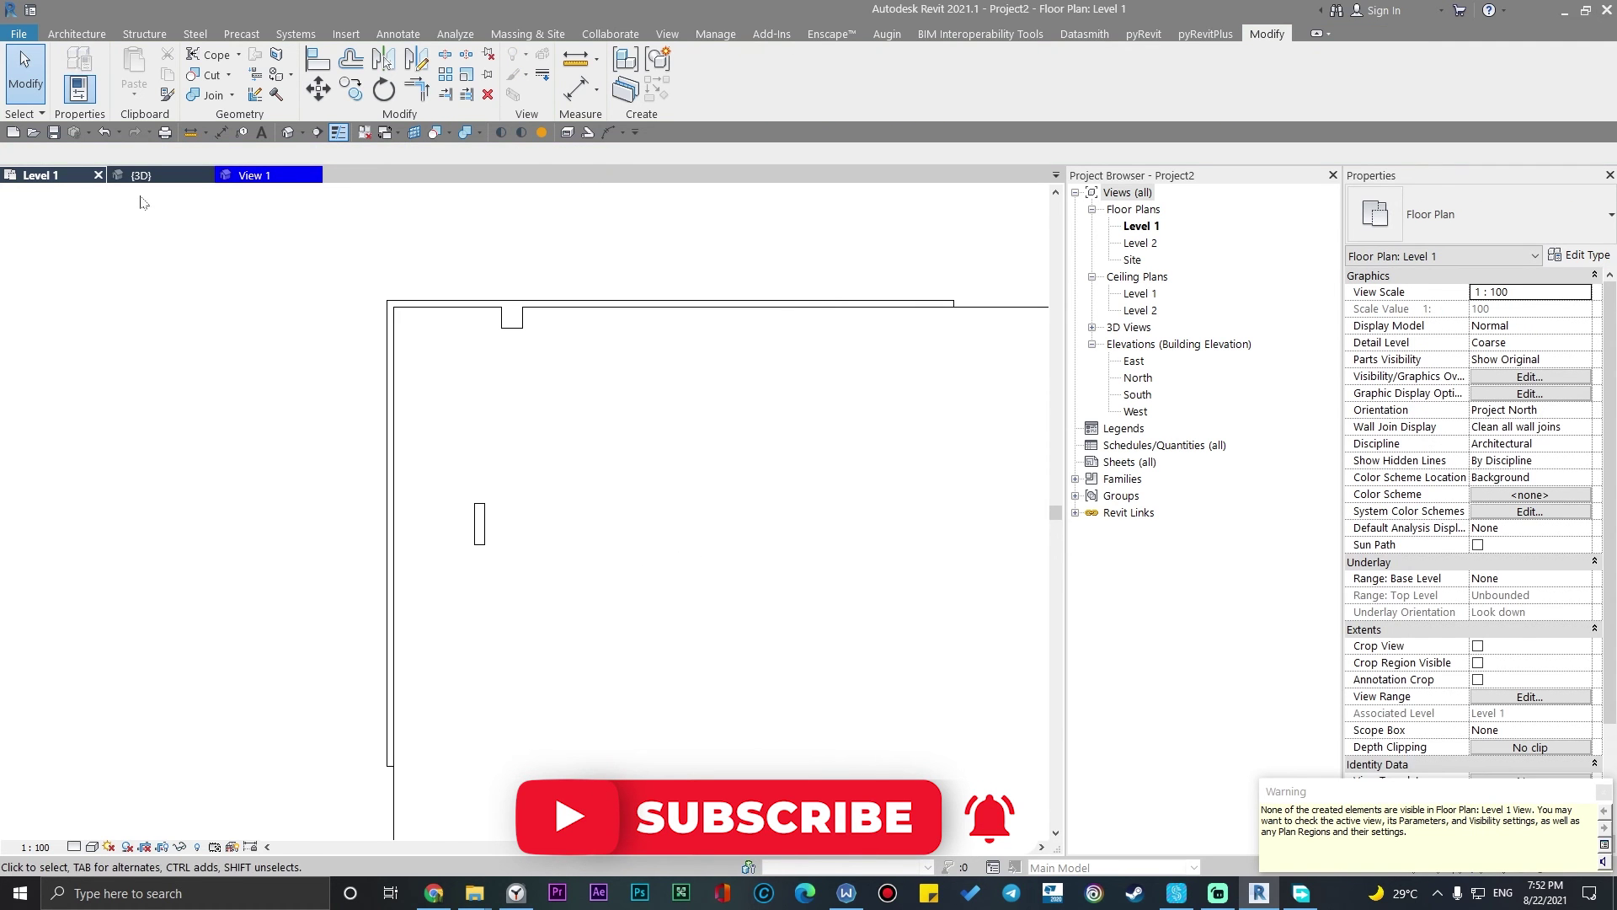
Switch to the {3D} view and briefly check the light's type properties
left_click(157, 177)
mouse_move(582, 506)
middle_mouse_down("shift")
mouse_move(635, 461)
mouse_move(618, 530)
middle_mouse_up("shift")
scroll(618, 532, "up", 5)
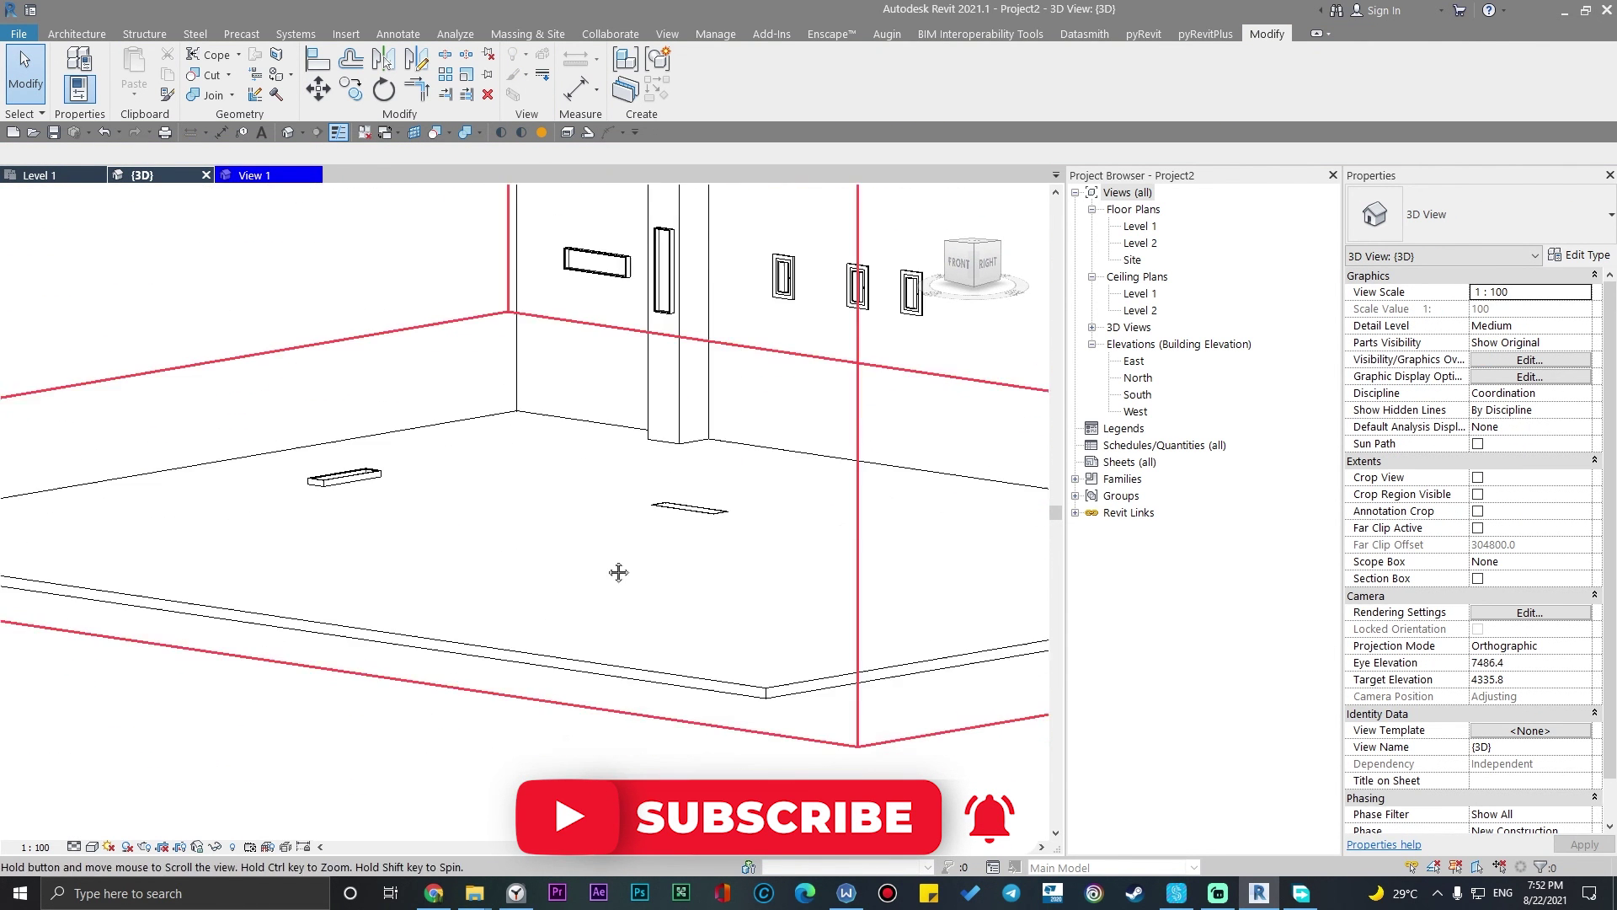
left_click(80, 59)
key("Escape")
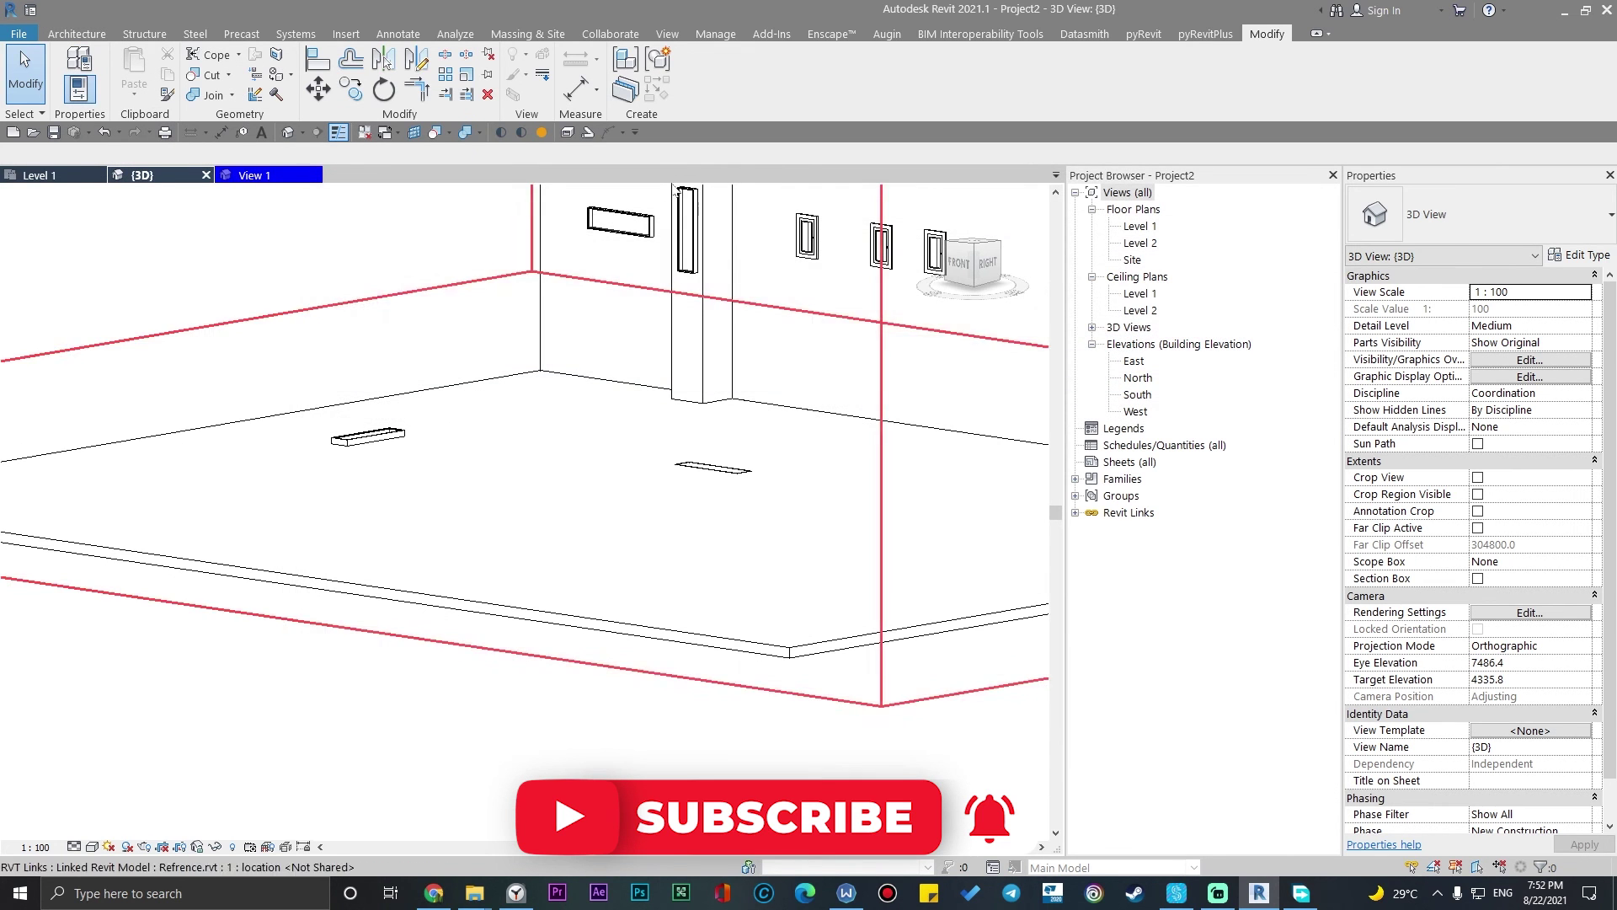
Place another light instance with Architecture > Component, then orbit around it
left_click(76, 33)
left_click(206, 75)
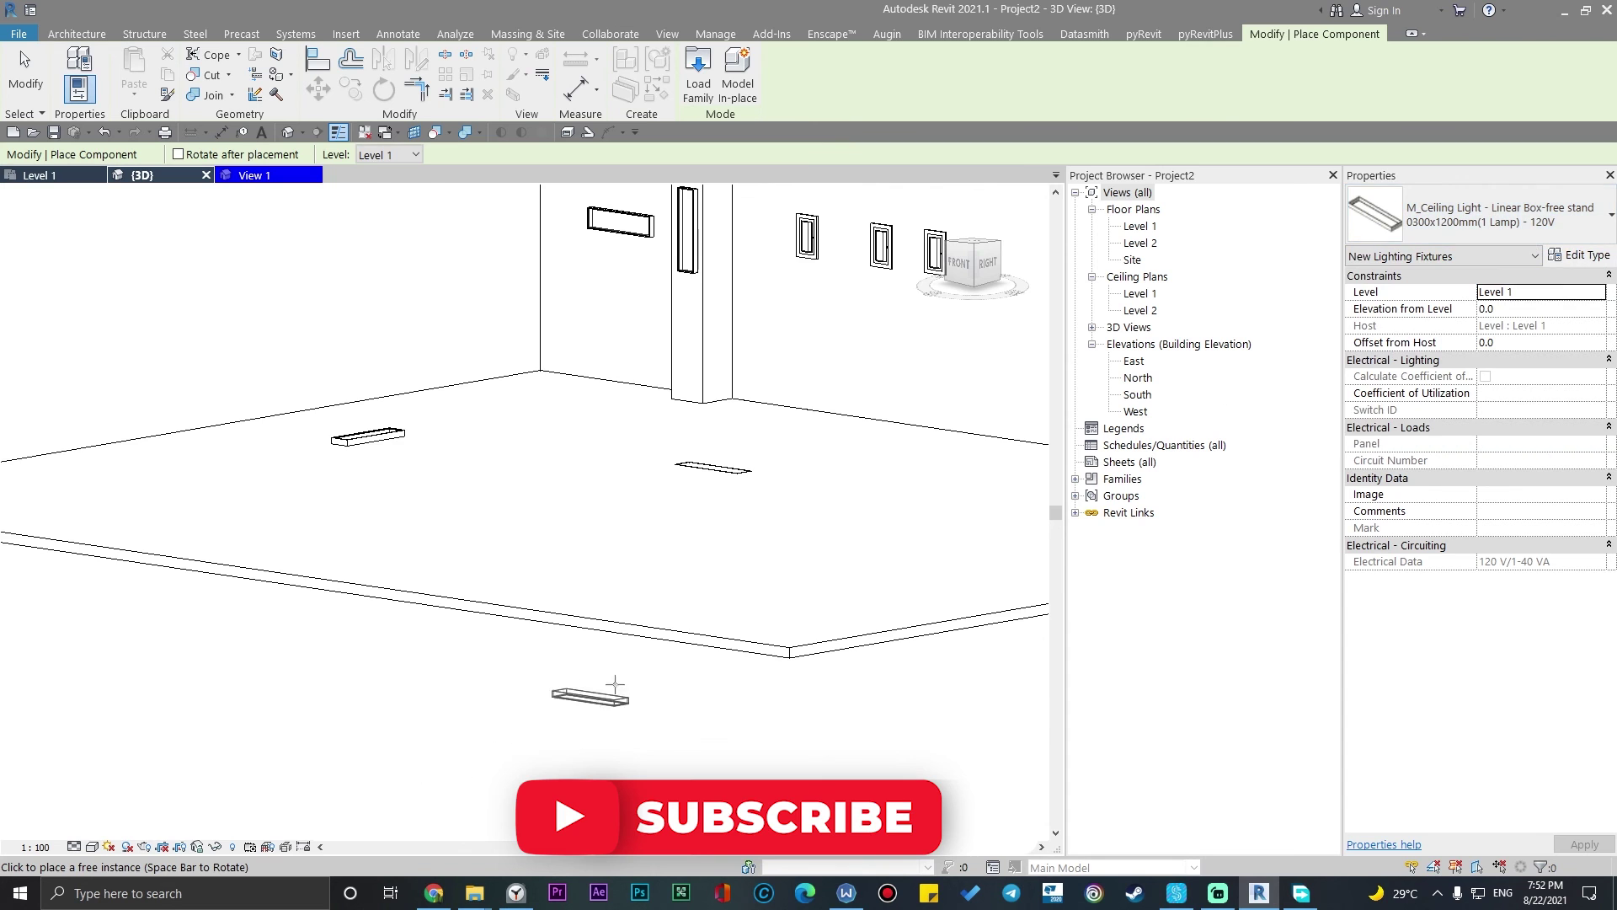
scroll(671, 674, "down", 2)
key("Escape")
key("Escape")
scroll(670, 674, "up", 2)
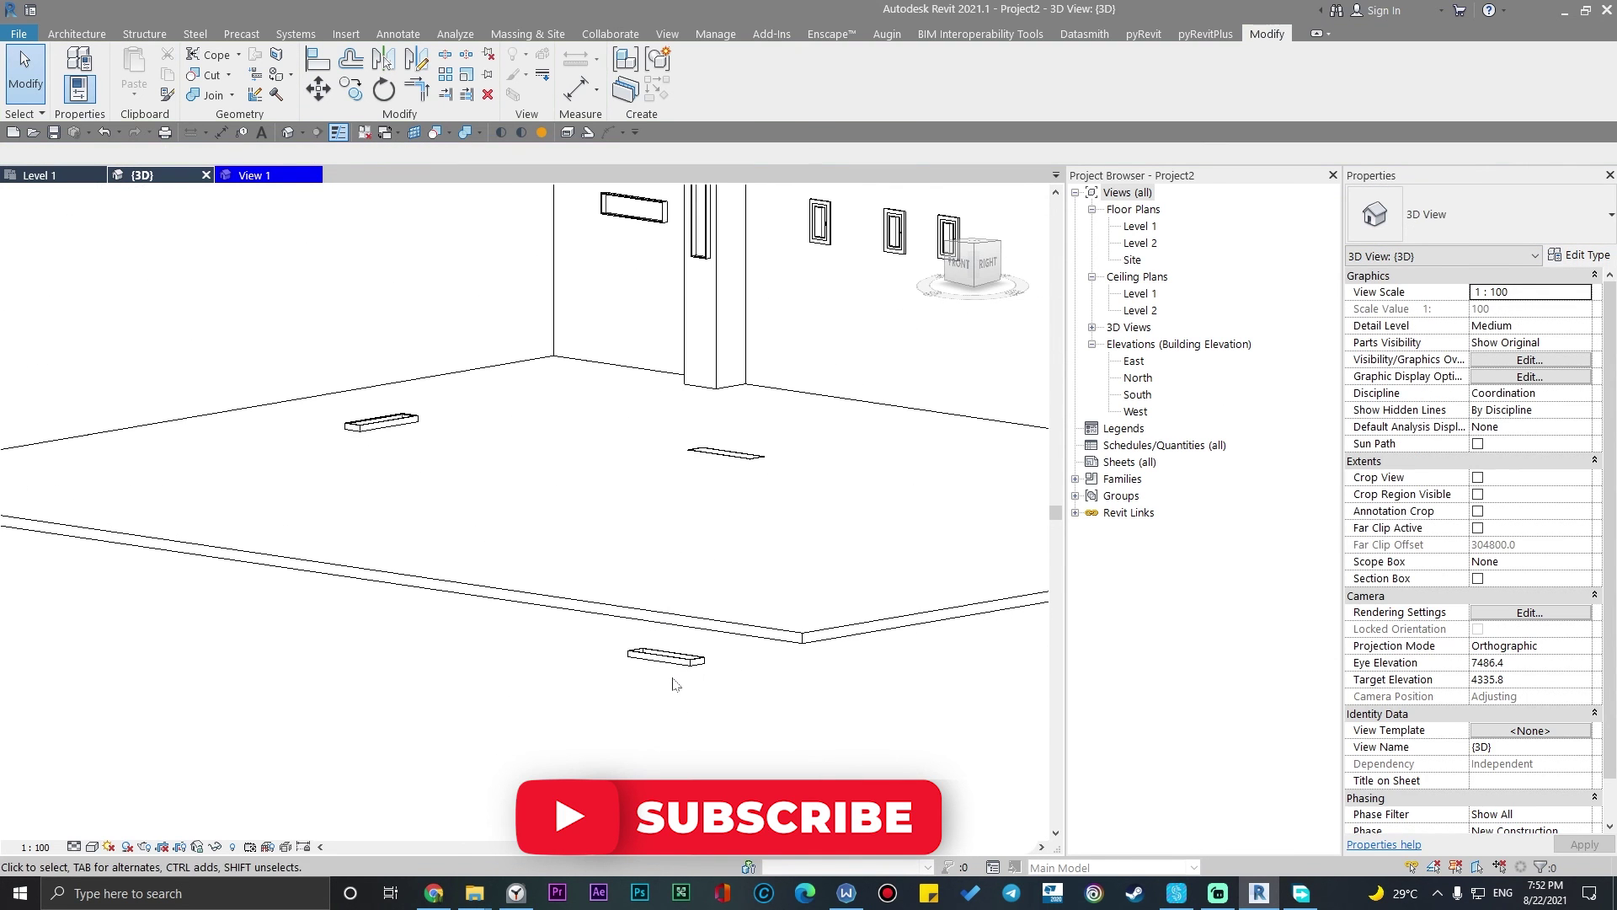
left_click(669, 658)
mouse_move(667, 657)
middle_mouse_down("shift")
mouse_move(678, 696)
mouse_move(682, 650)
middle_mouse_up("shift")
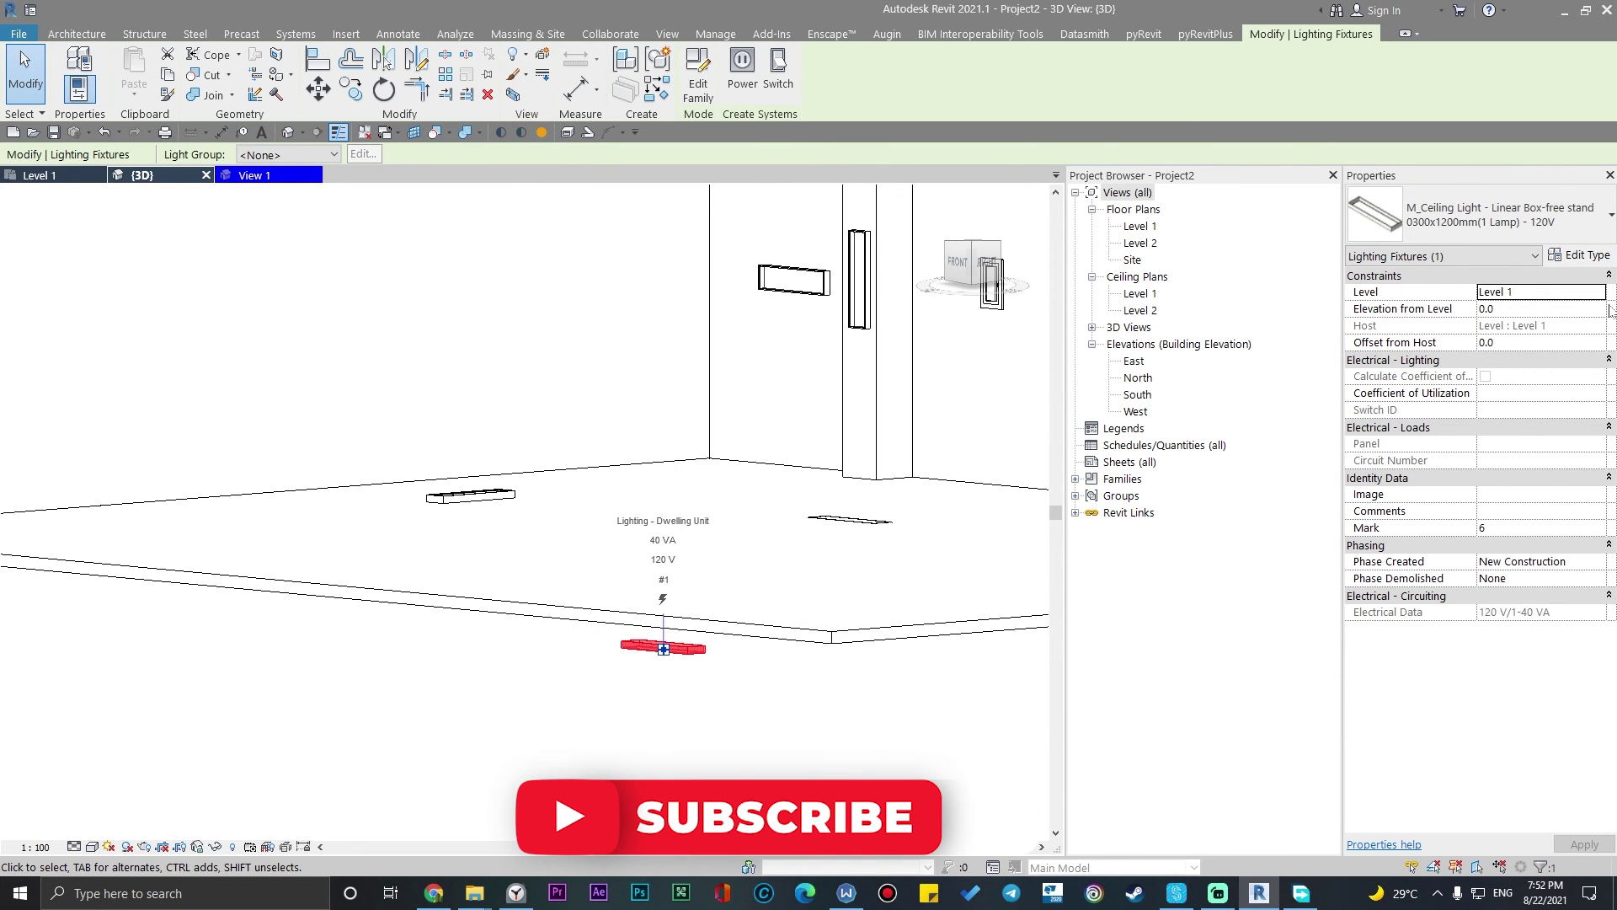
mouse_move(914, 722)
middle_mouse_down("shift")
mouse_move(786, 800)
mouse_move(853, 796)
middle_mouse_up("shift")
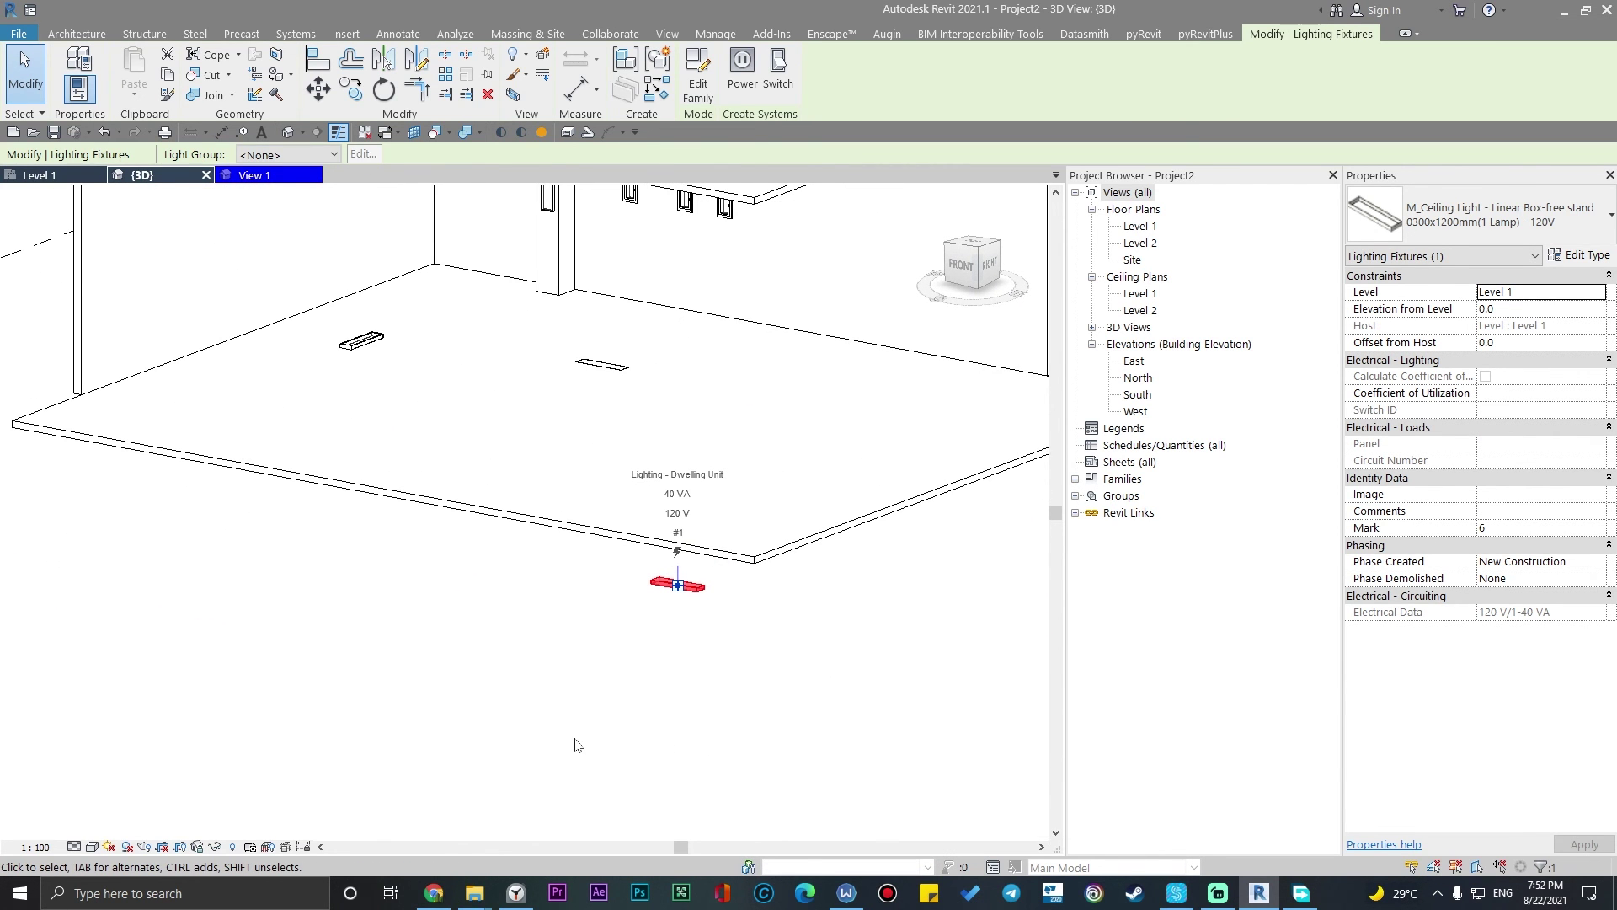
scroll(589, 686, "down", 1)
scroll(791, 654, "down", 1)
scroll(779, 667, "down", 1)
middle_click_drag(779, 666, 668, 657)
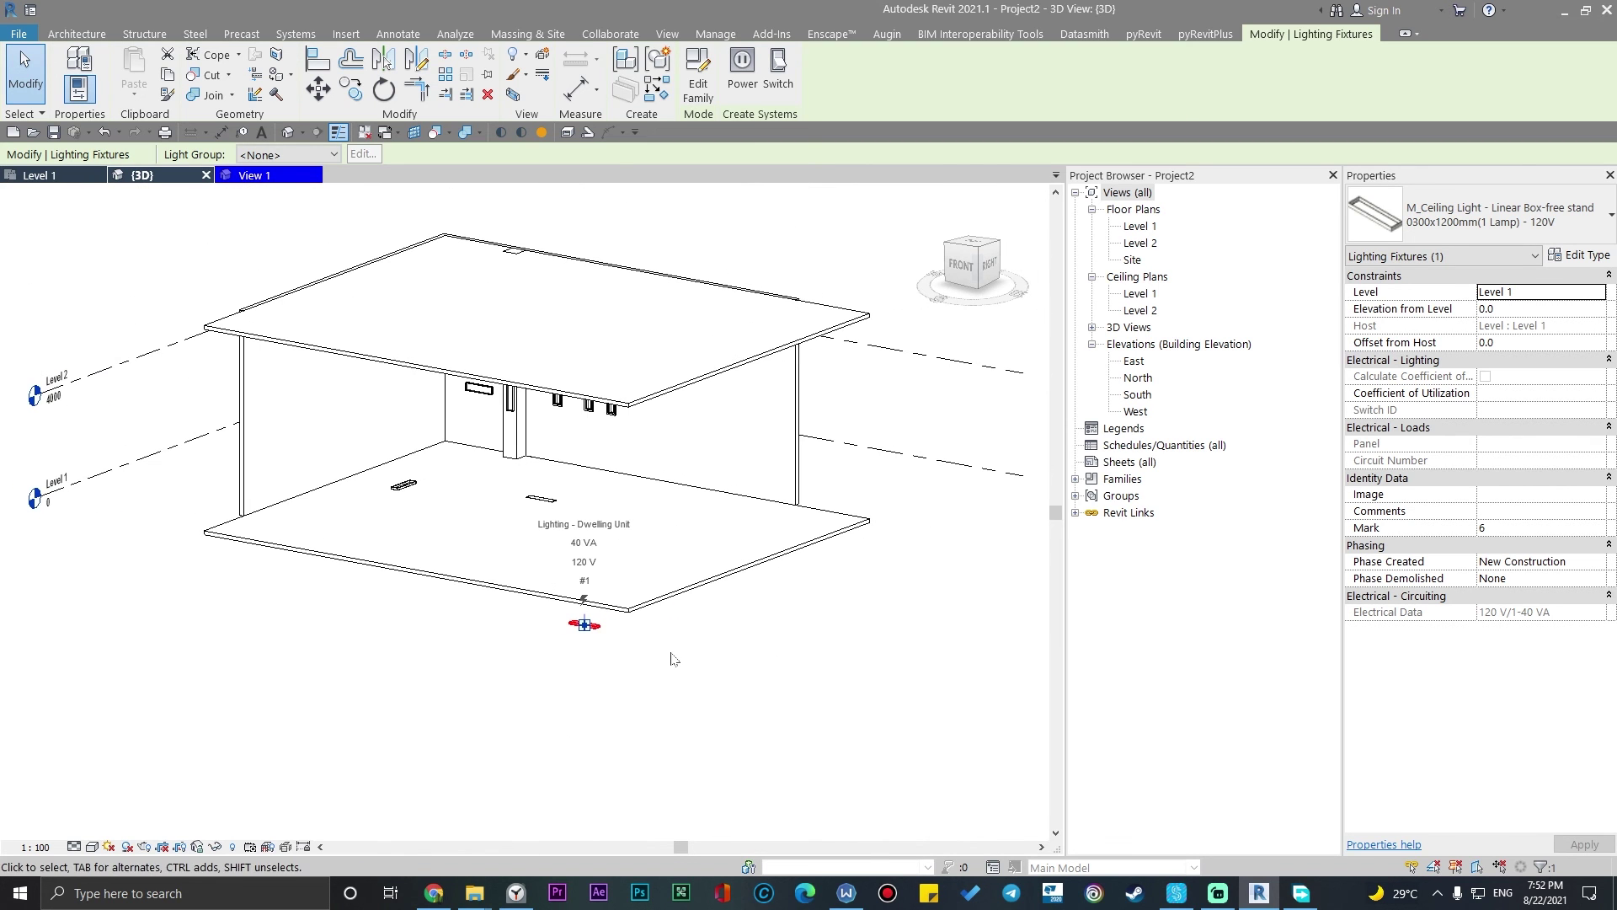